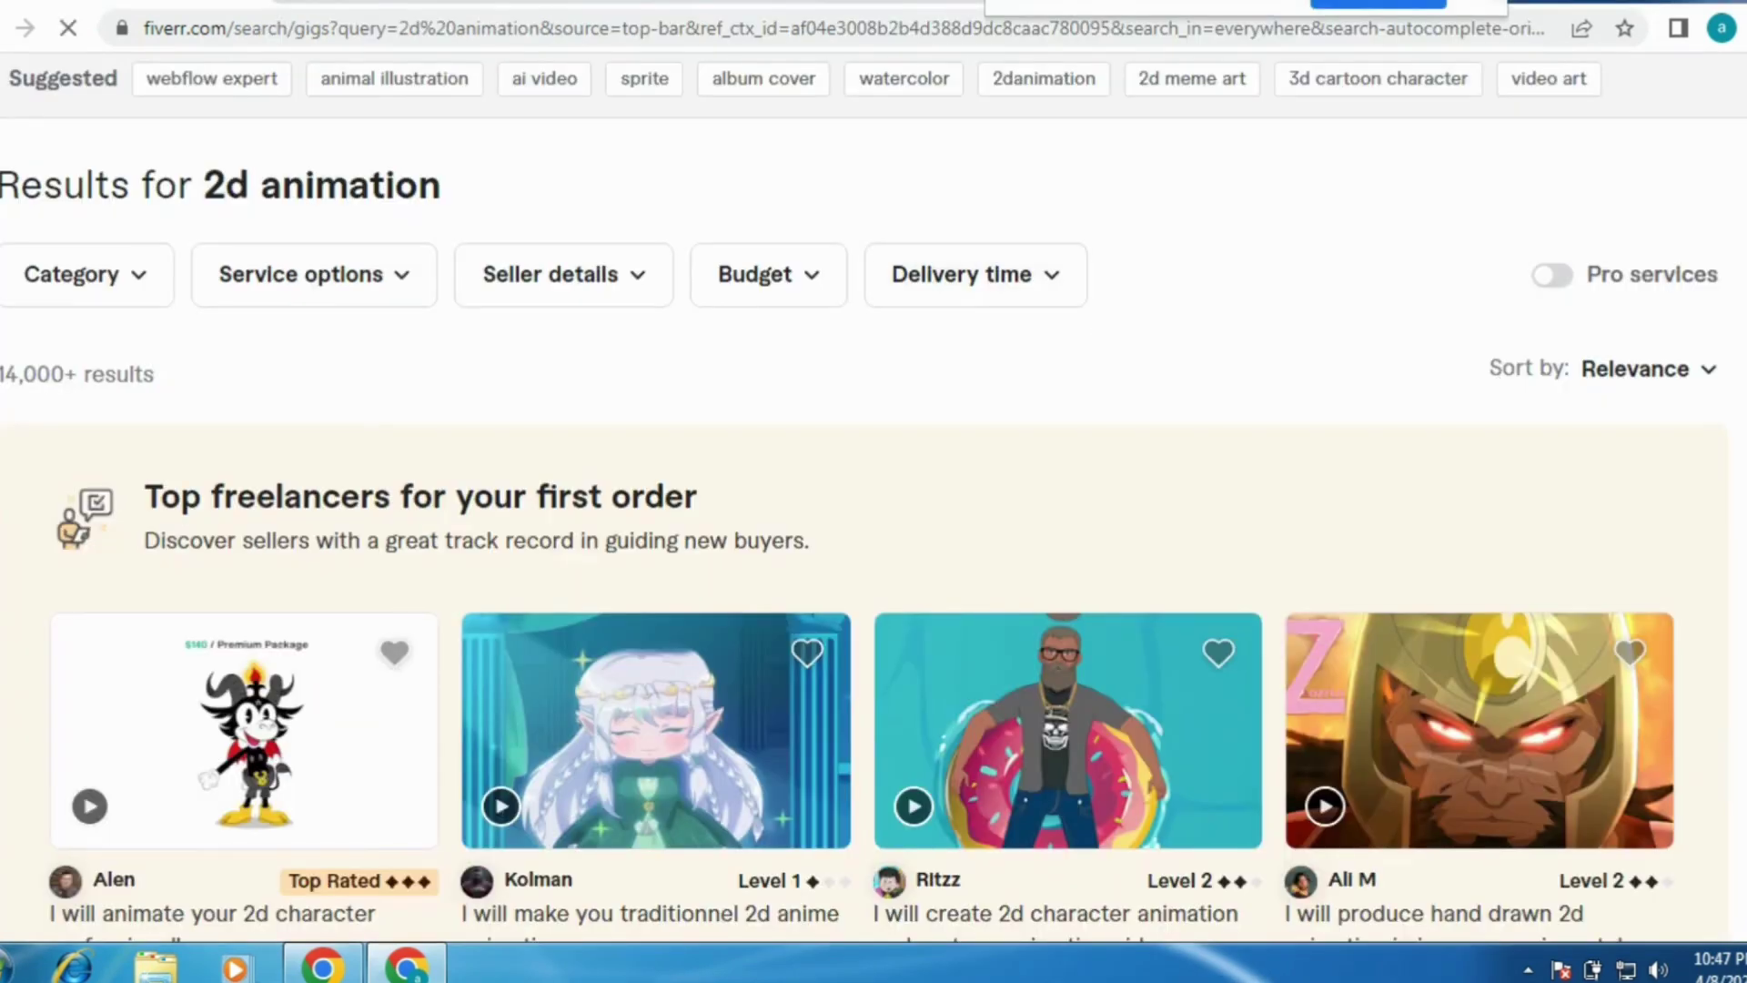
# Browse the 2d animation search results and open the gig "I will make a 2d cartoon animation video".
pyautogui.scroll(-4, 874, 492)
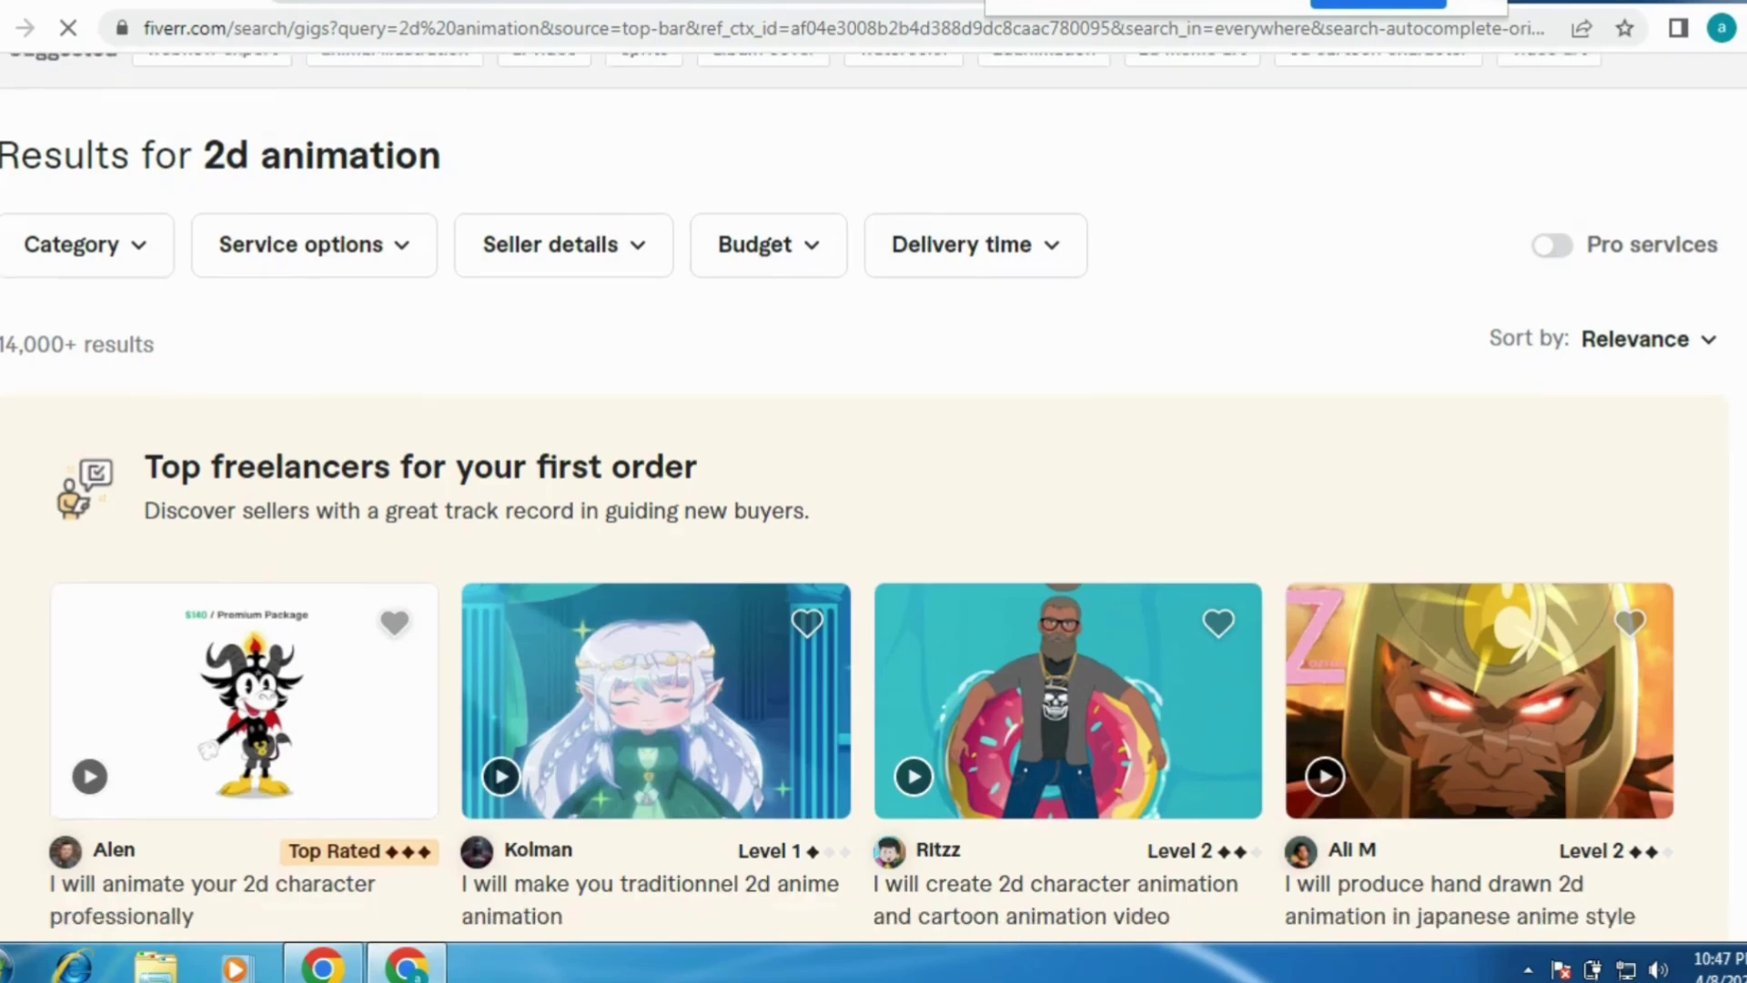
pyautogui.scroll(-6, 873, 546)
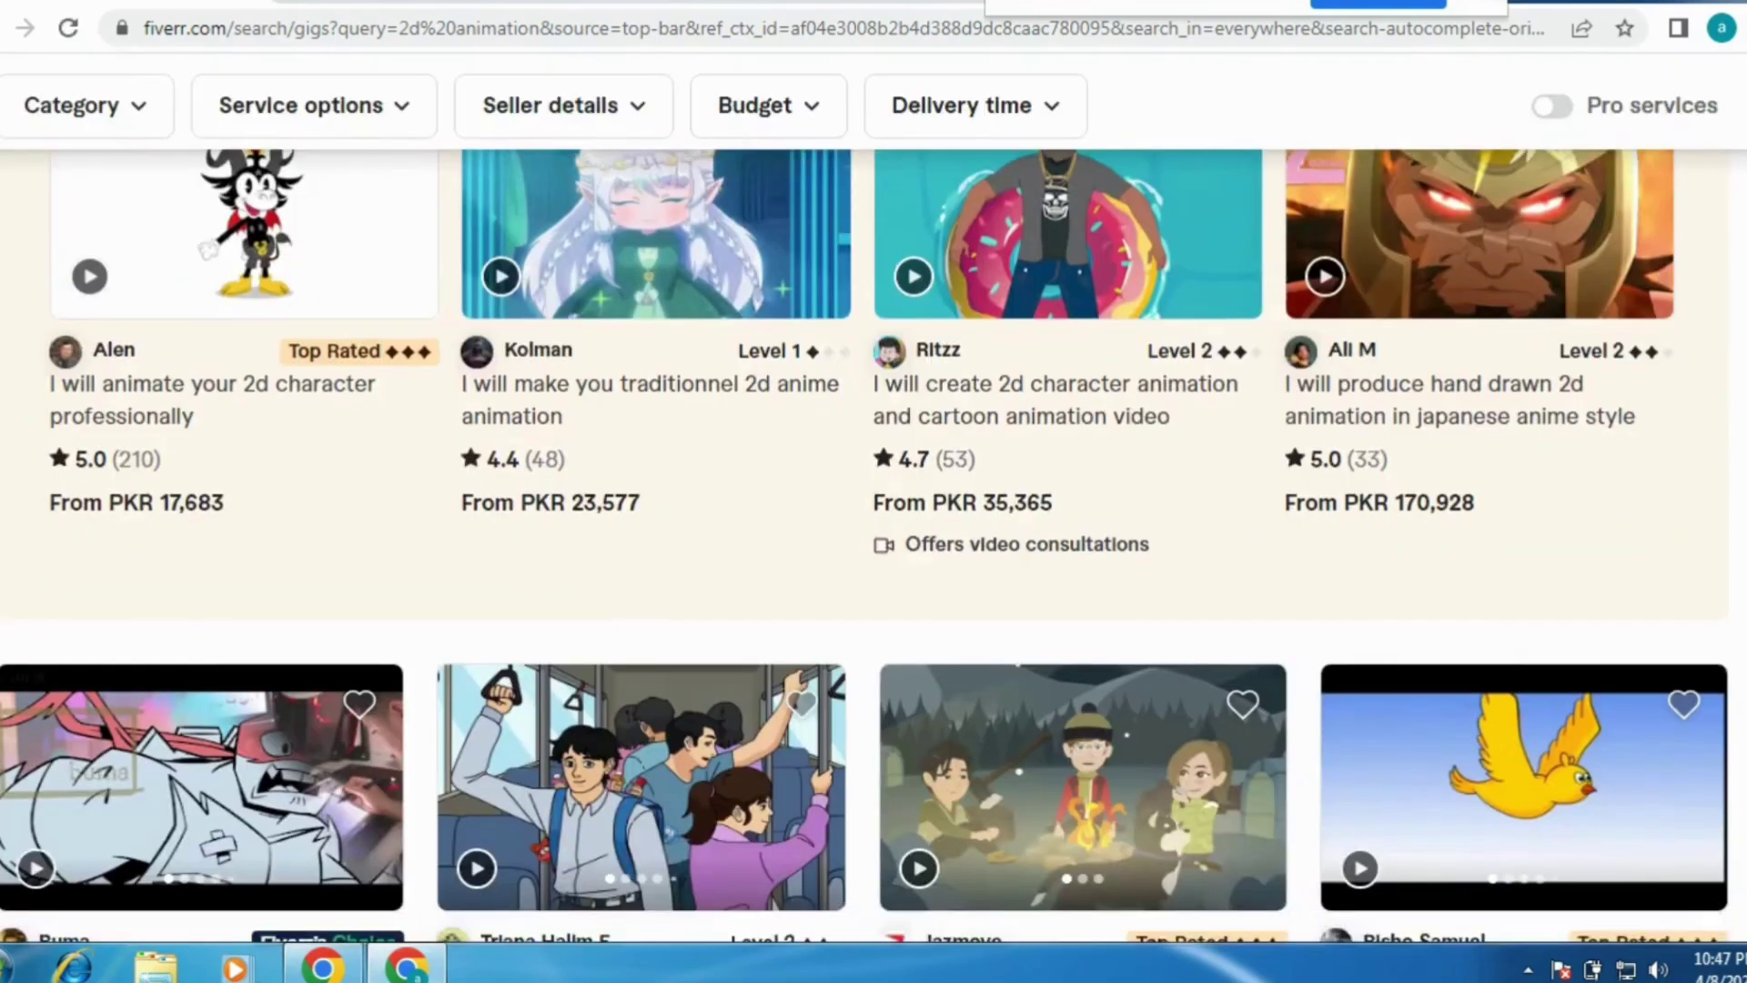
pyautogui.scroll(-1, 874, 546)
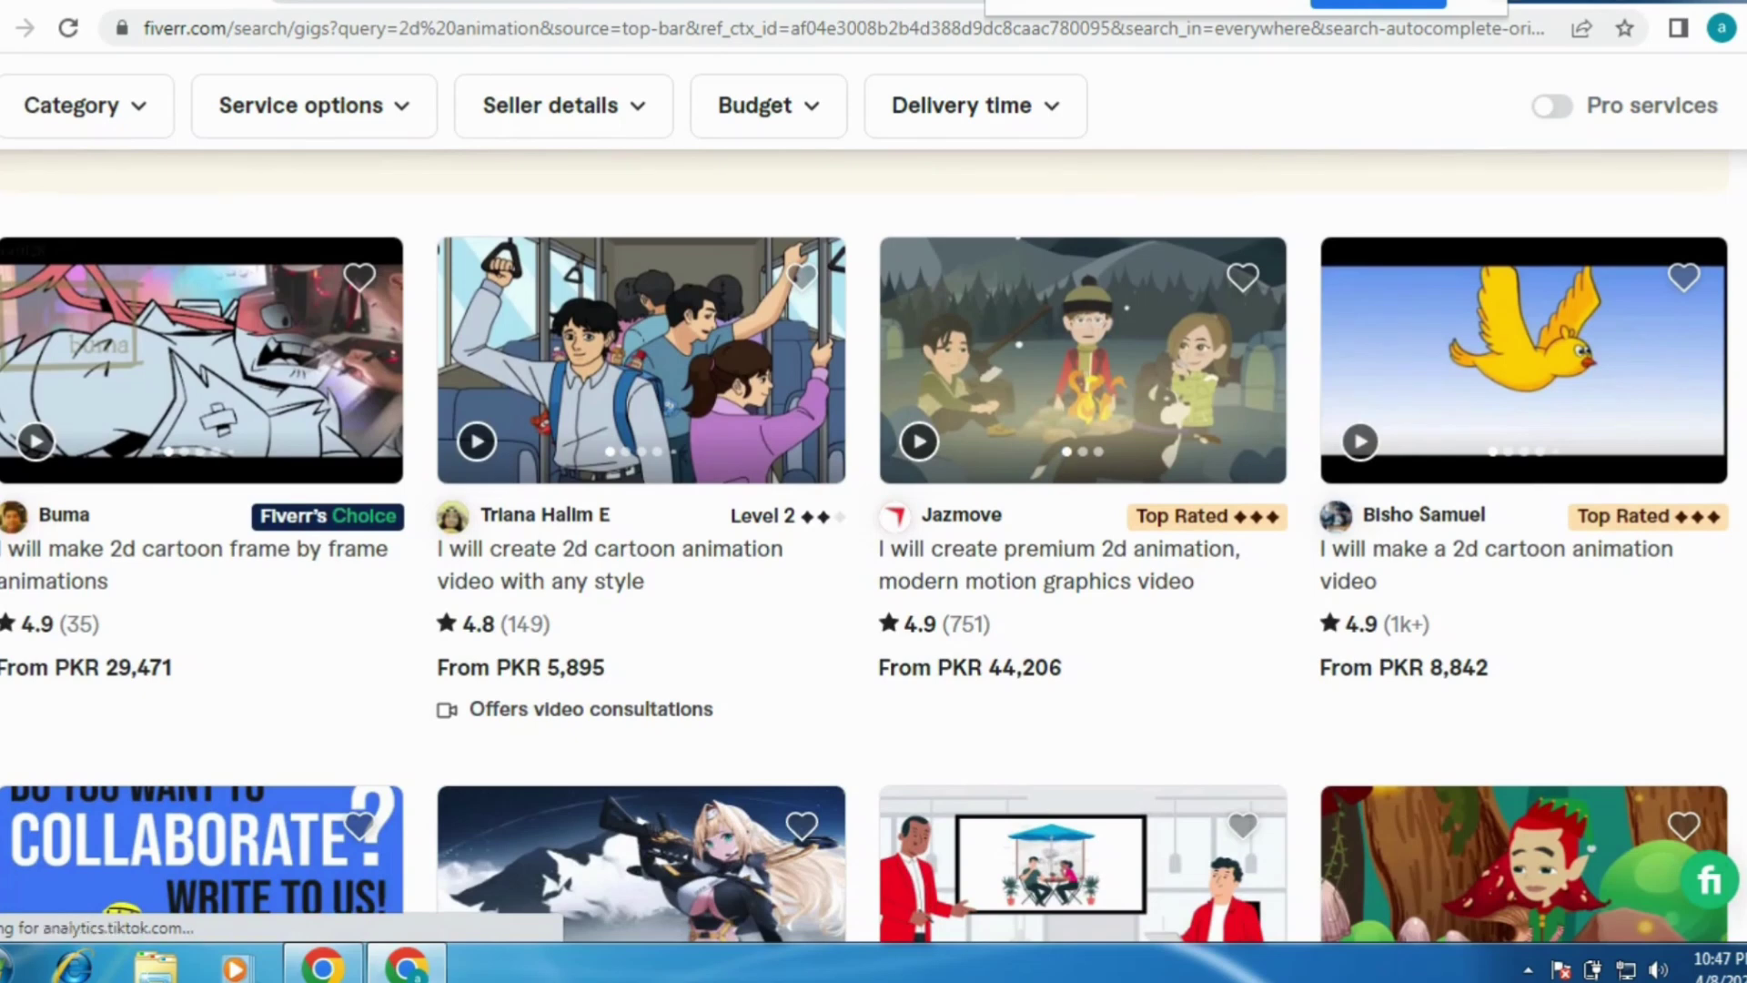
pyautogui.scroll(-1, 873, 546)
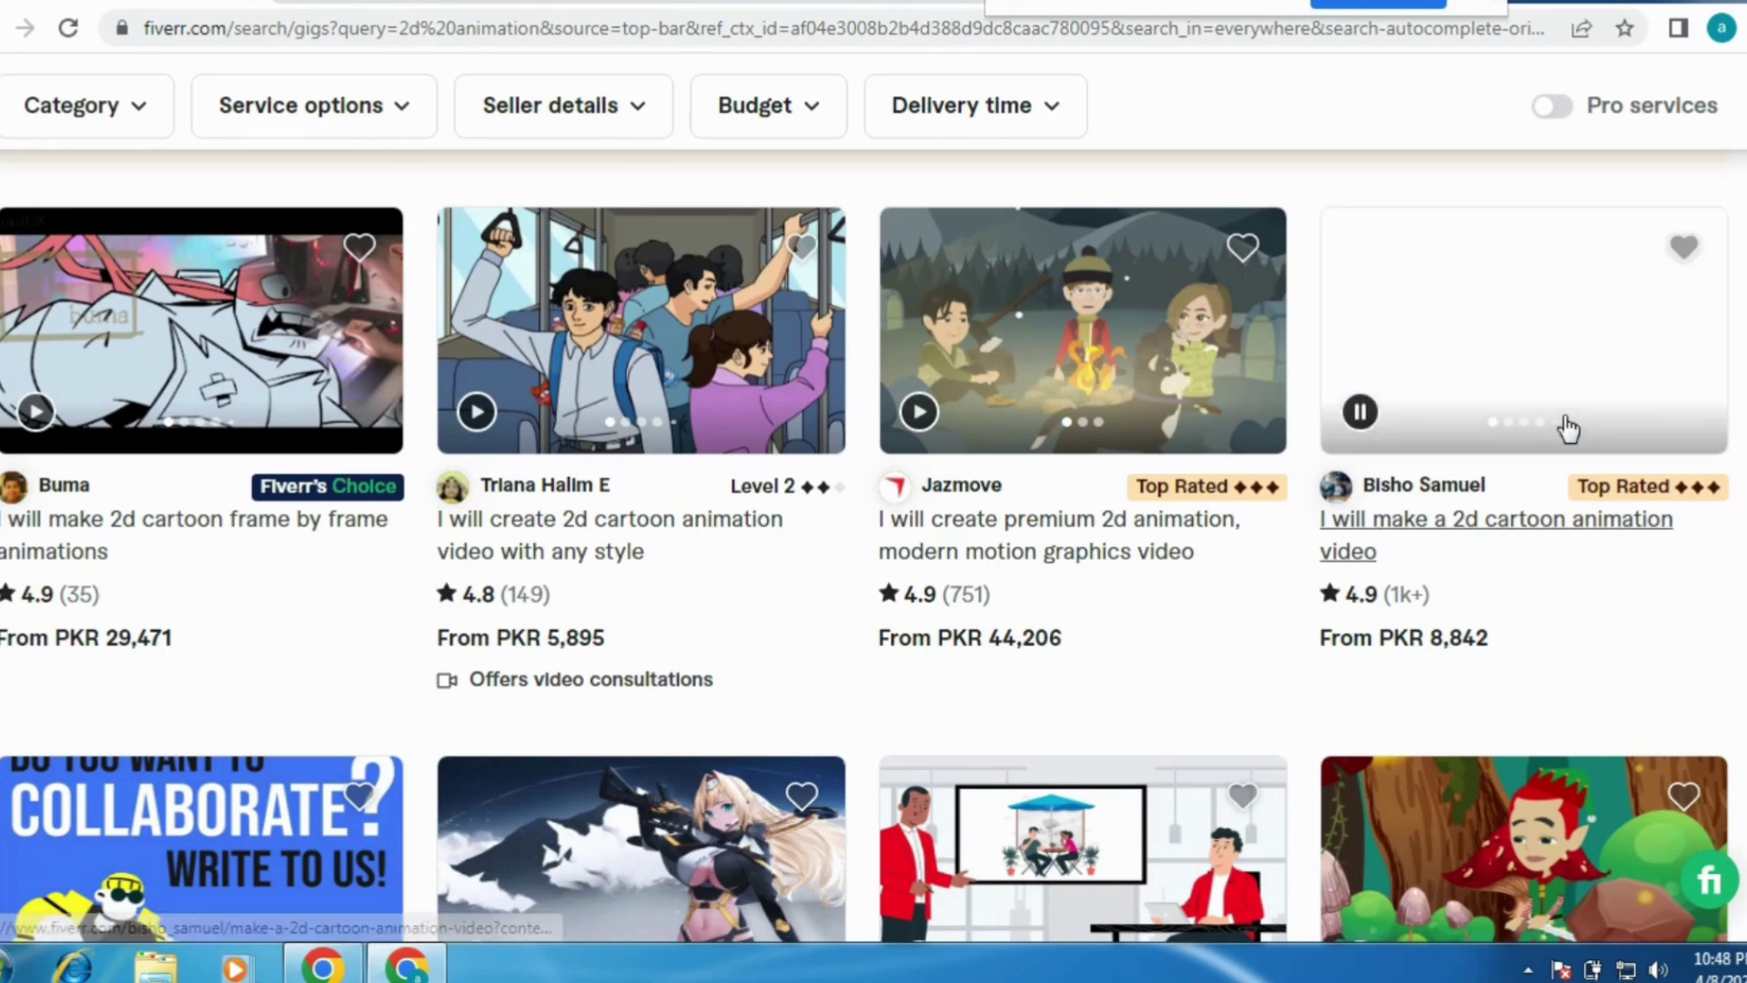
pyautogui.click(1493, 531)
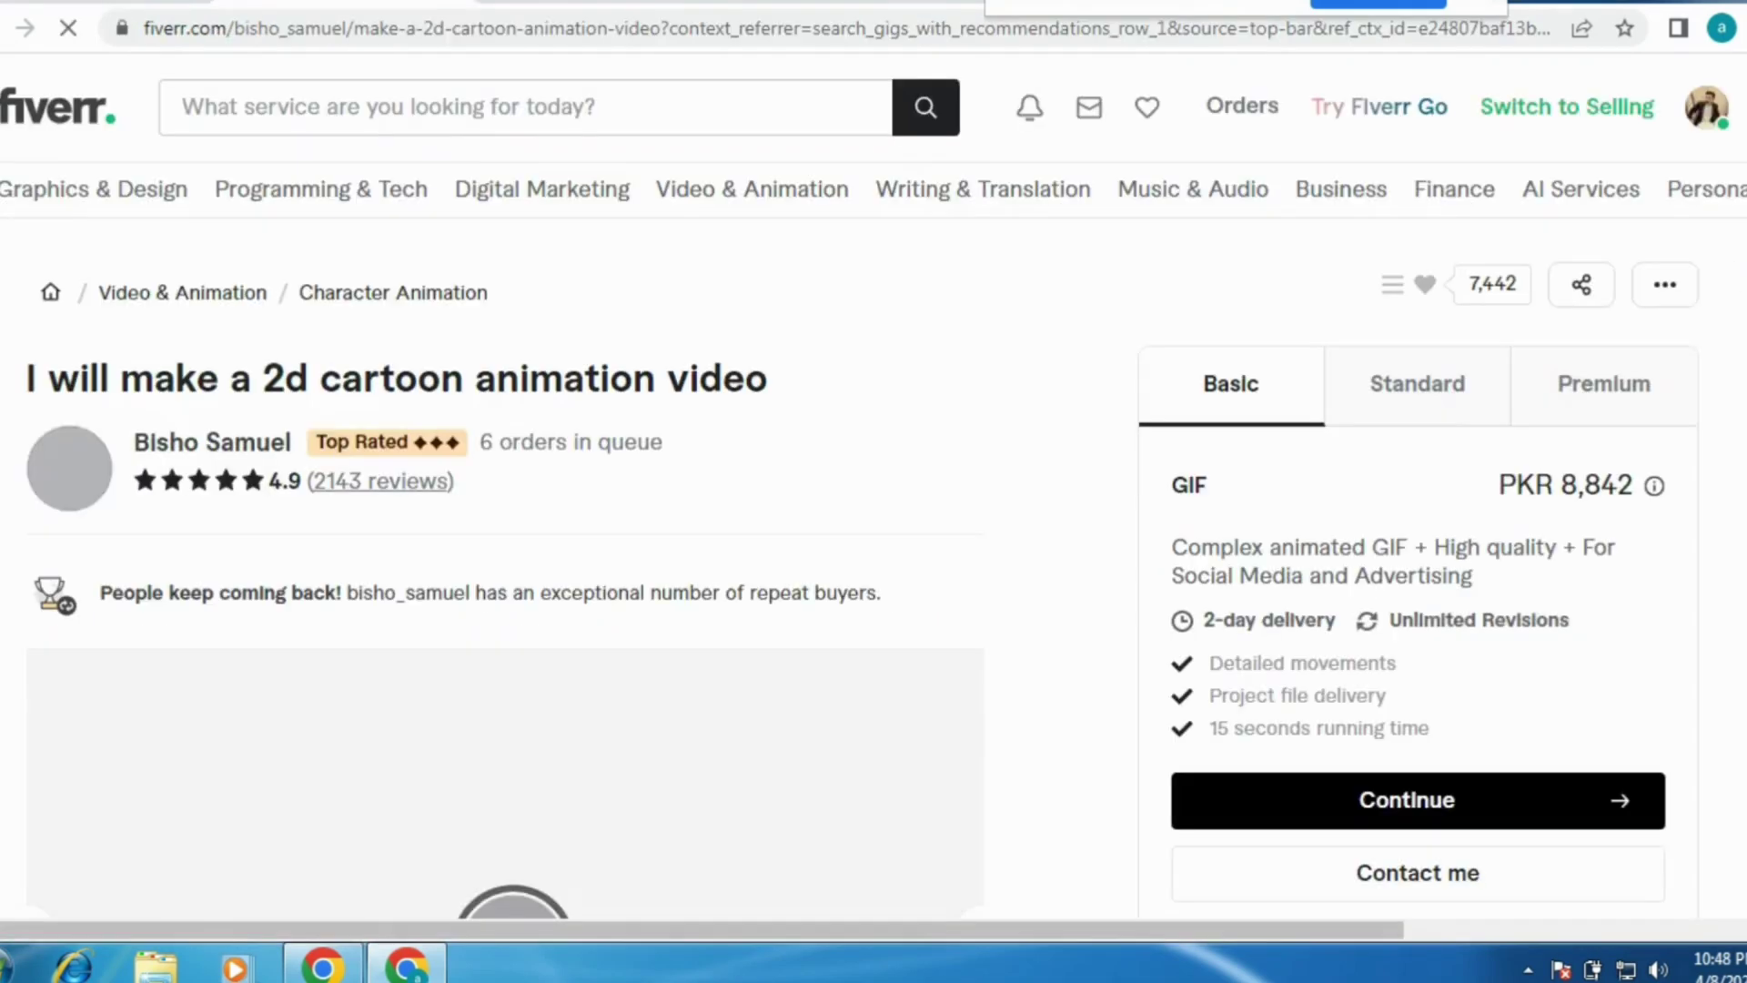
# Copy "make a 2d cartoon animation video" from the reference gig's title into the new gig's title.
pyautogui.scroll(-15, 509, 482)
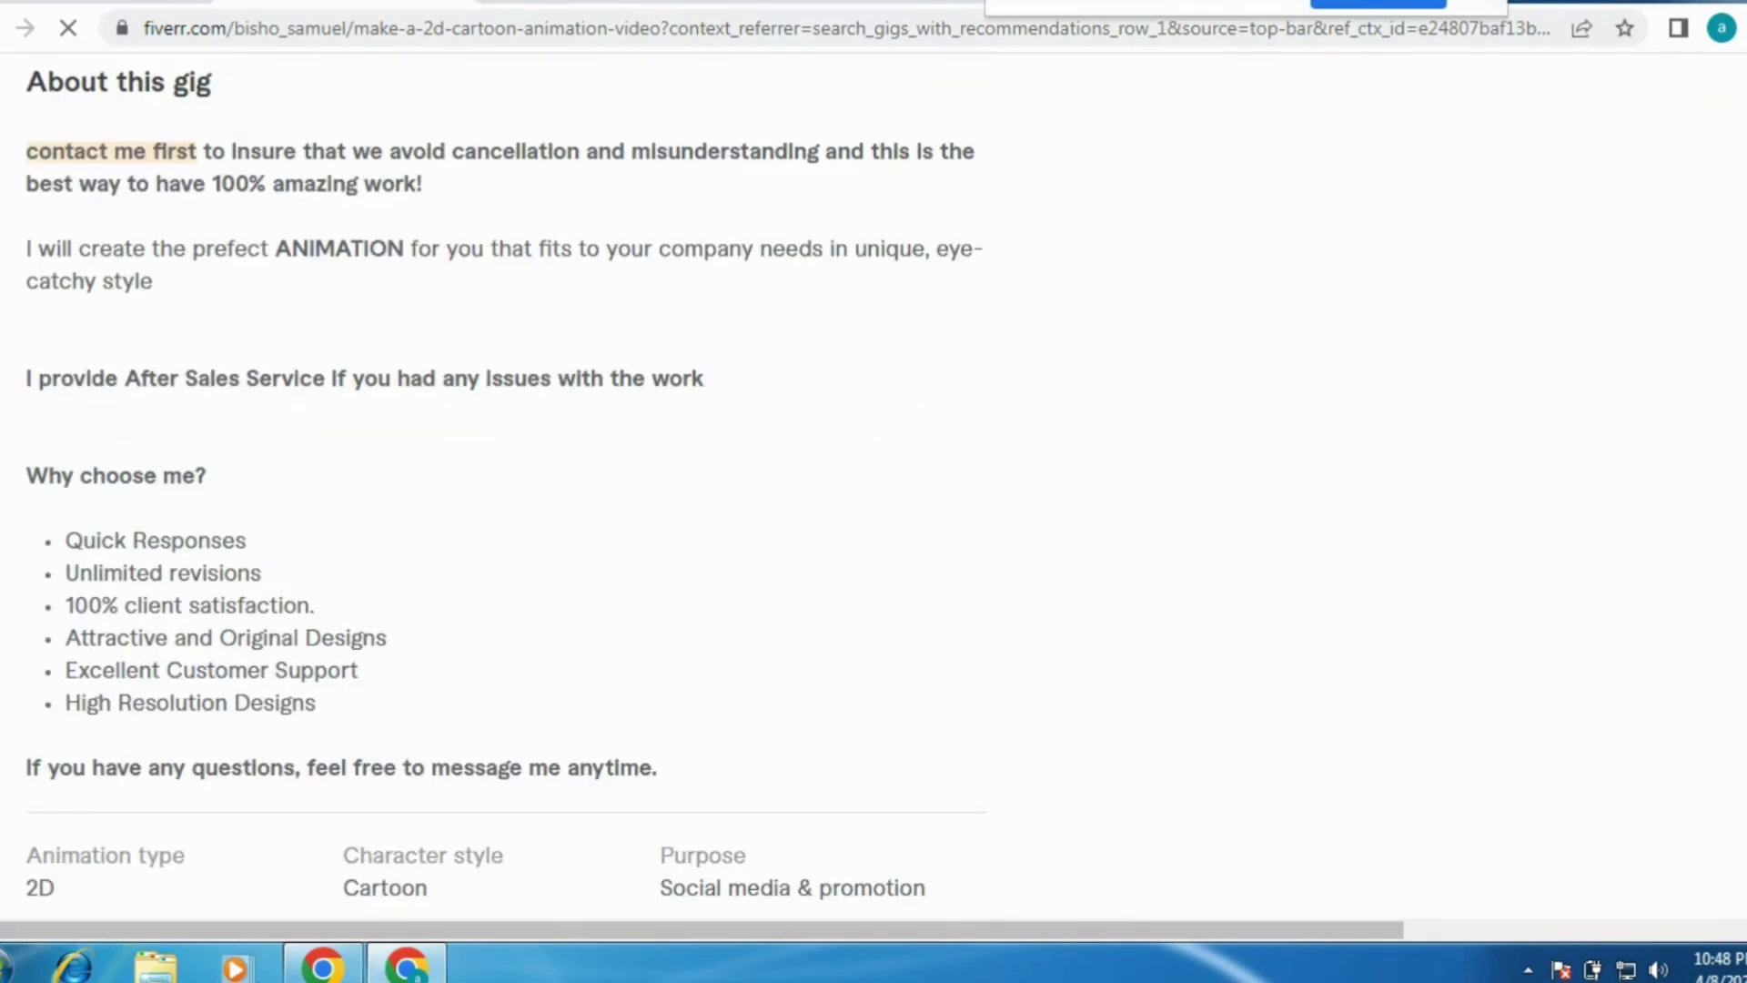
pyautogui.scroll(15, 96, 87)
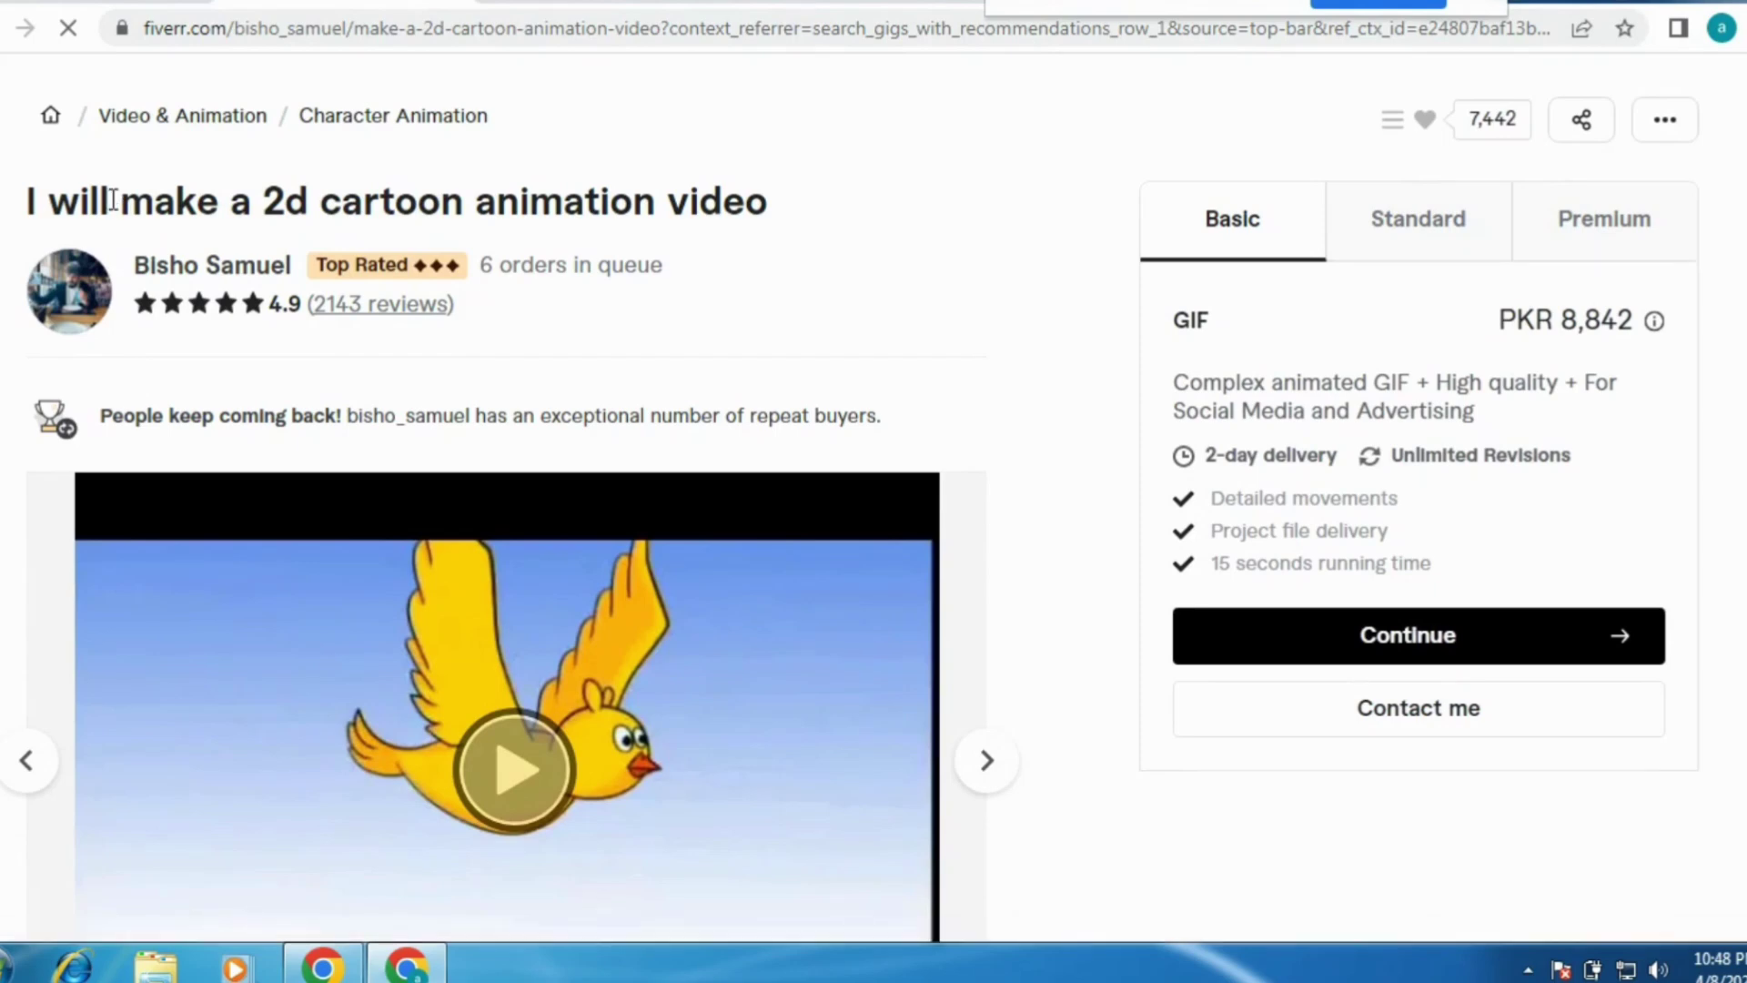
pyautogui.moveTo(125, 199); pyautogui.dragTo(767, 188)
pyautogui.hotkey('ctrl', 'c')
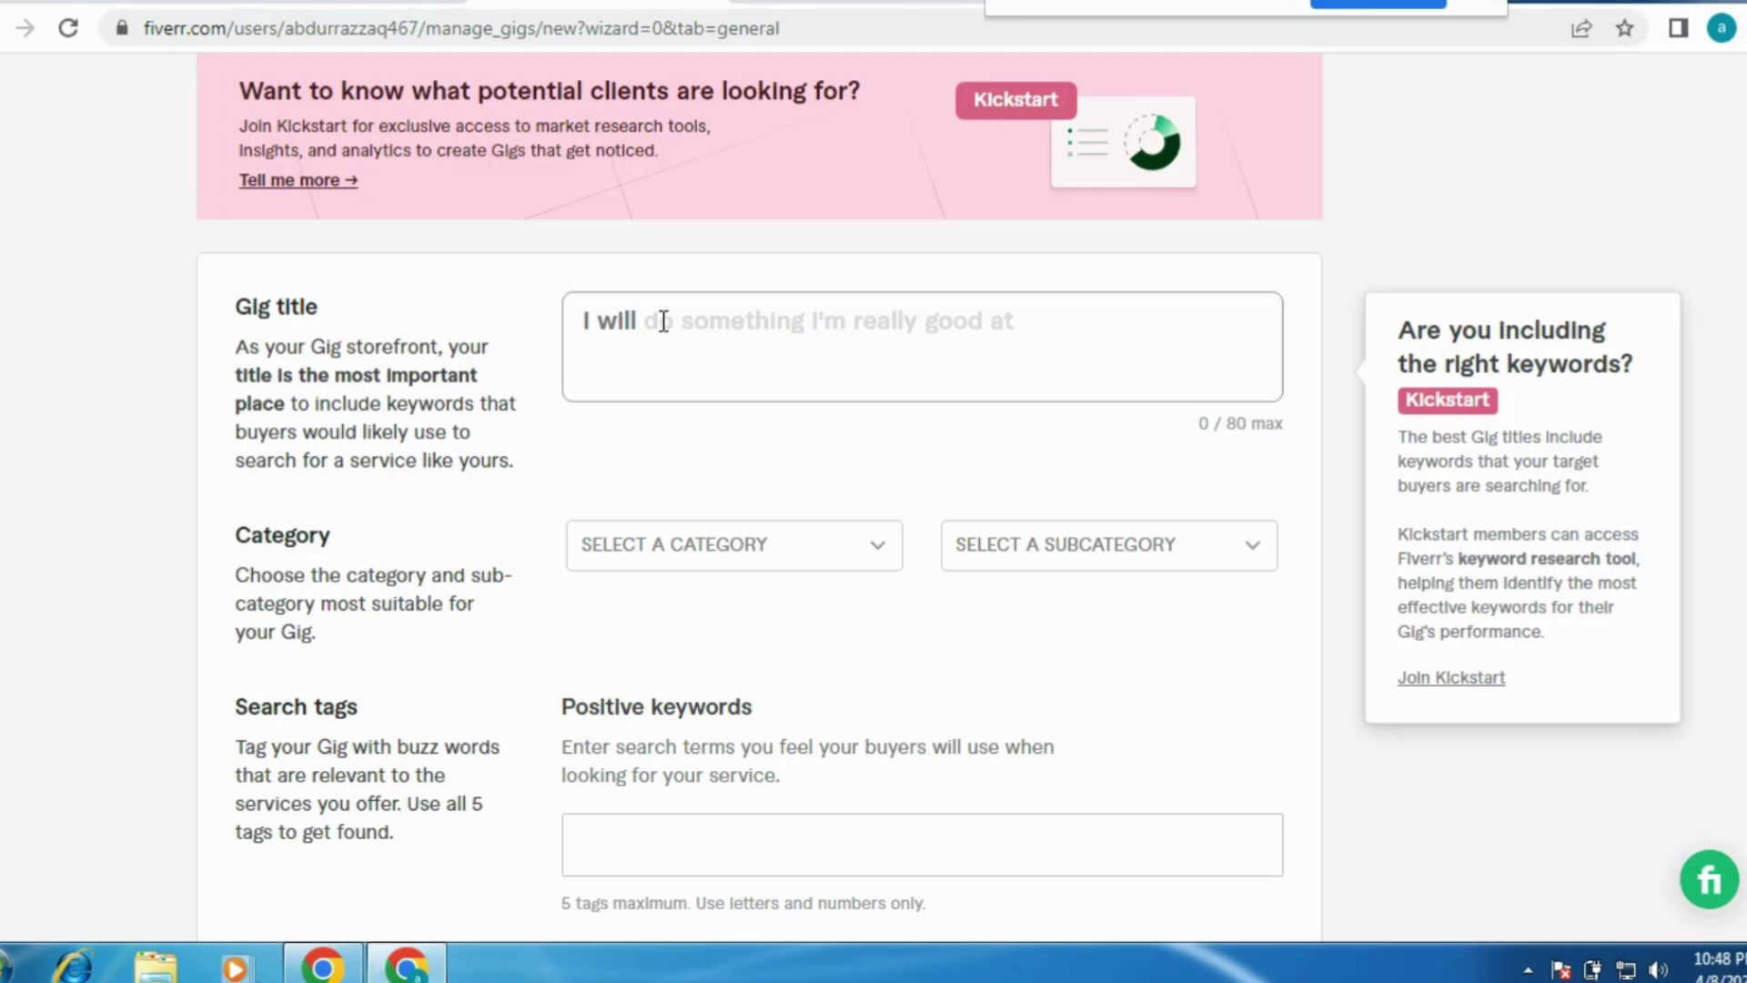
pyautogui.rightClick(653, 320)
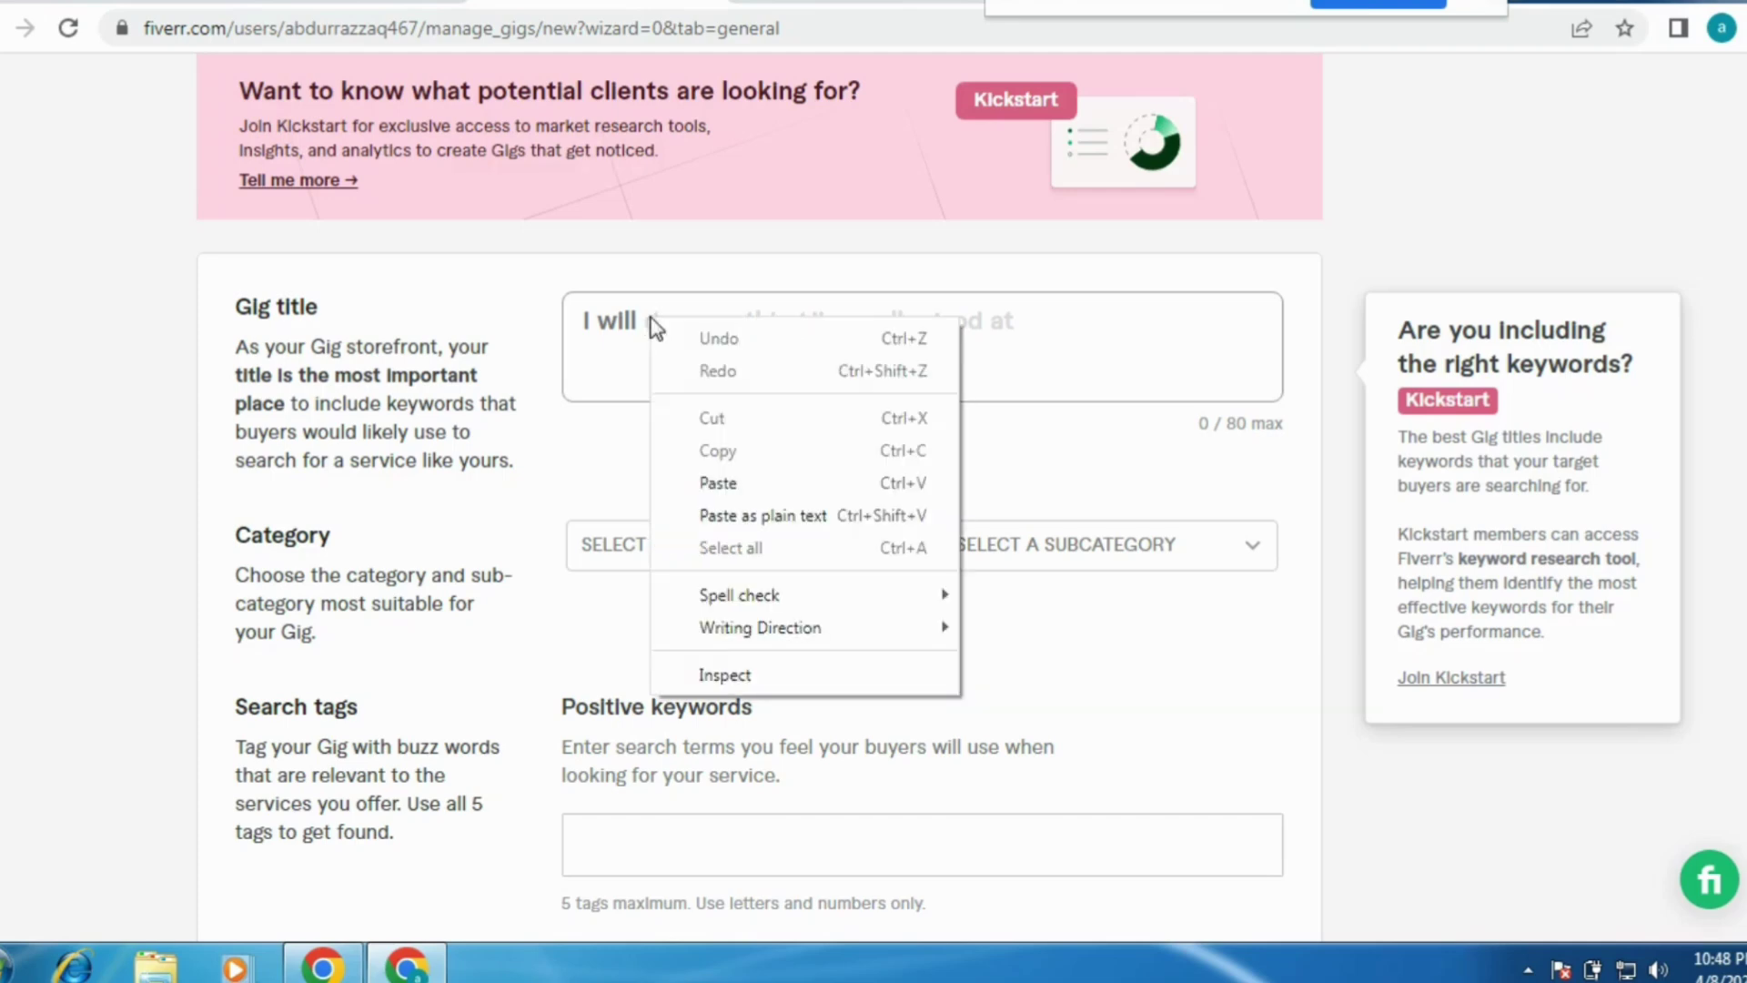
pyautogui.click(726, 484)
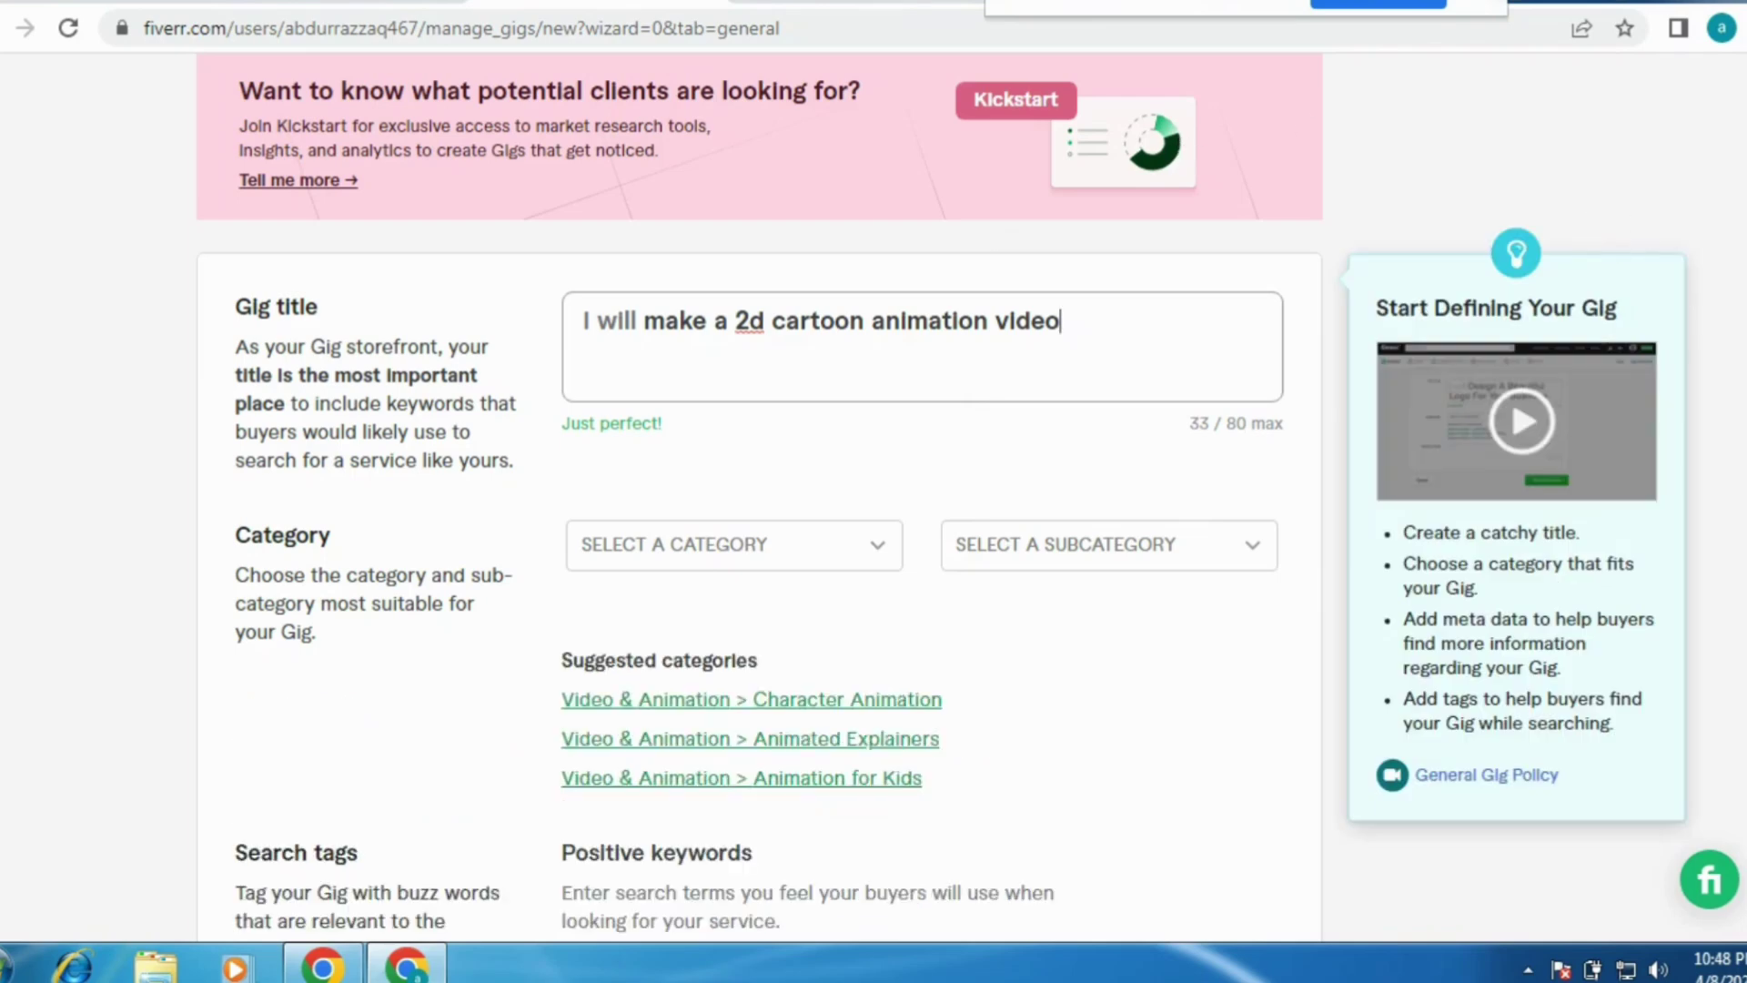
# Set the gig's category to Video & Animation and its subcategory to Character Animation.
pyautogui.scroll(-3, 874, 492)
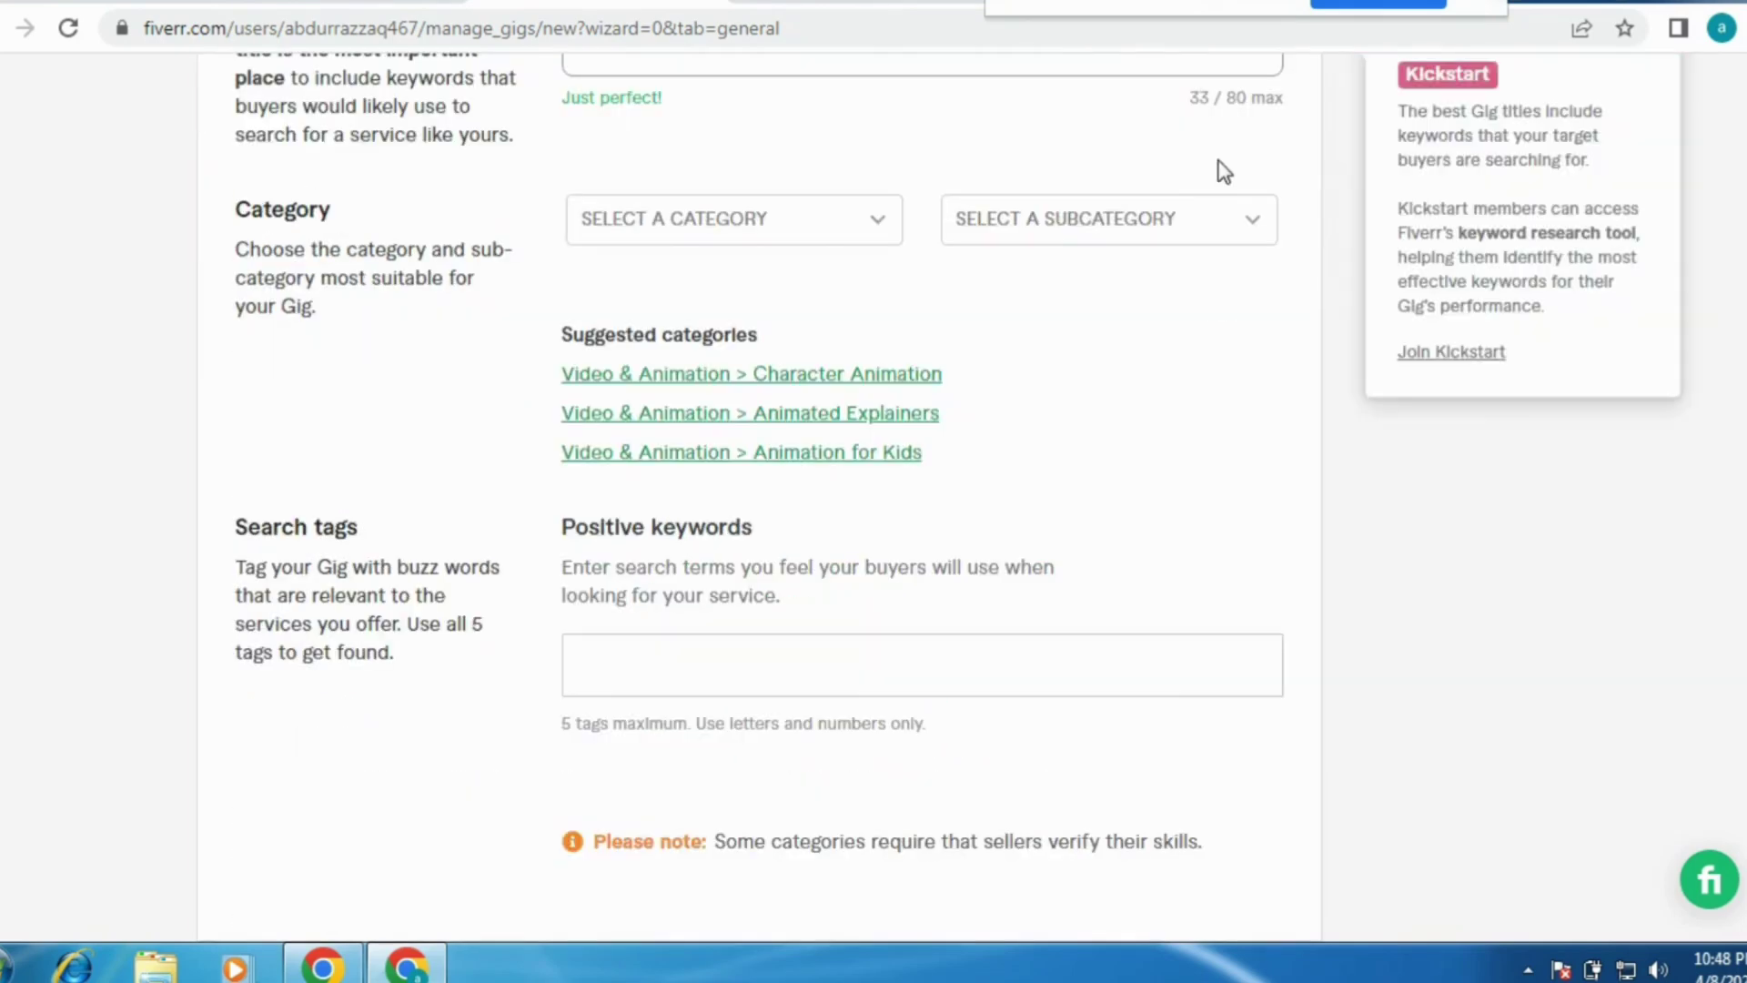
pyautogui.click(881, 226)
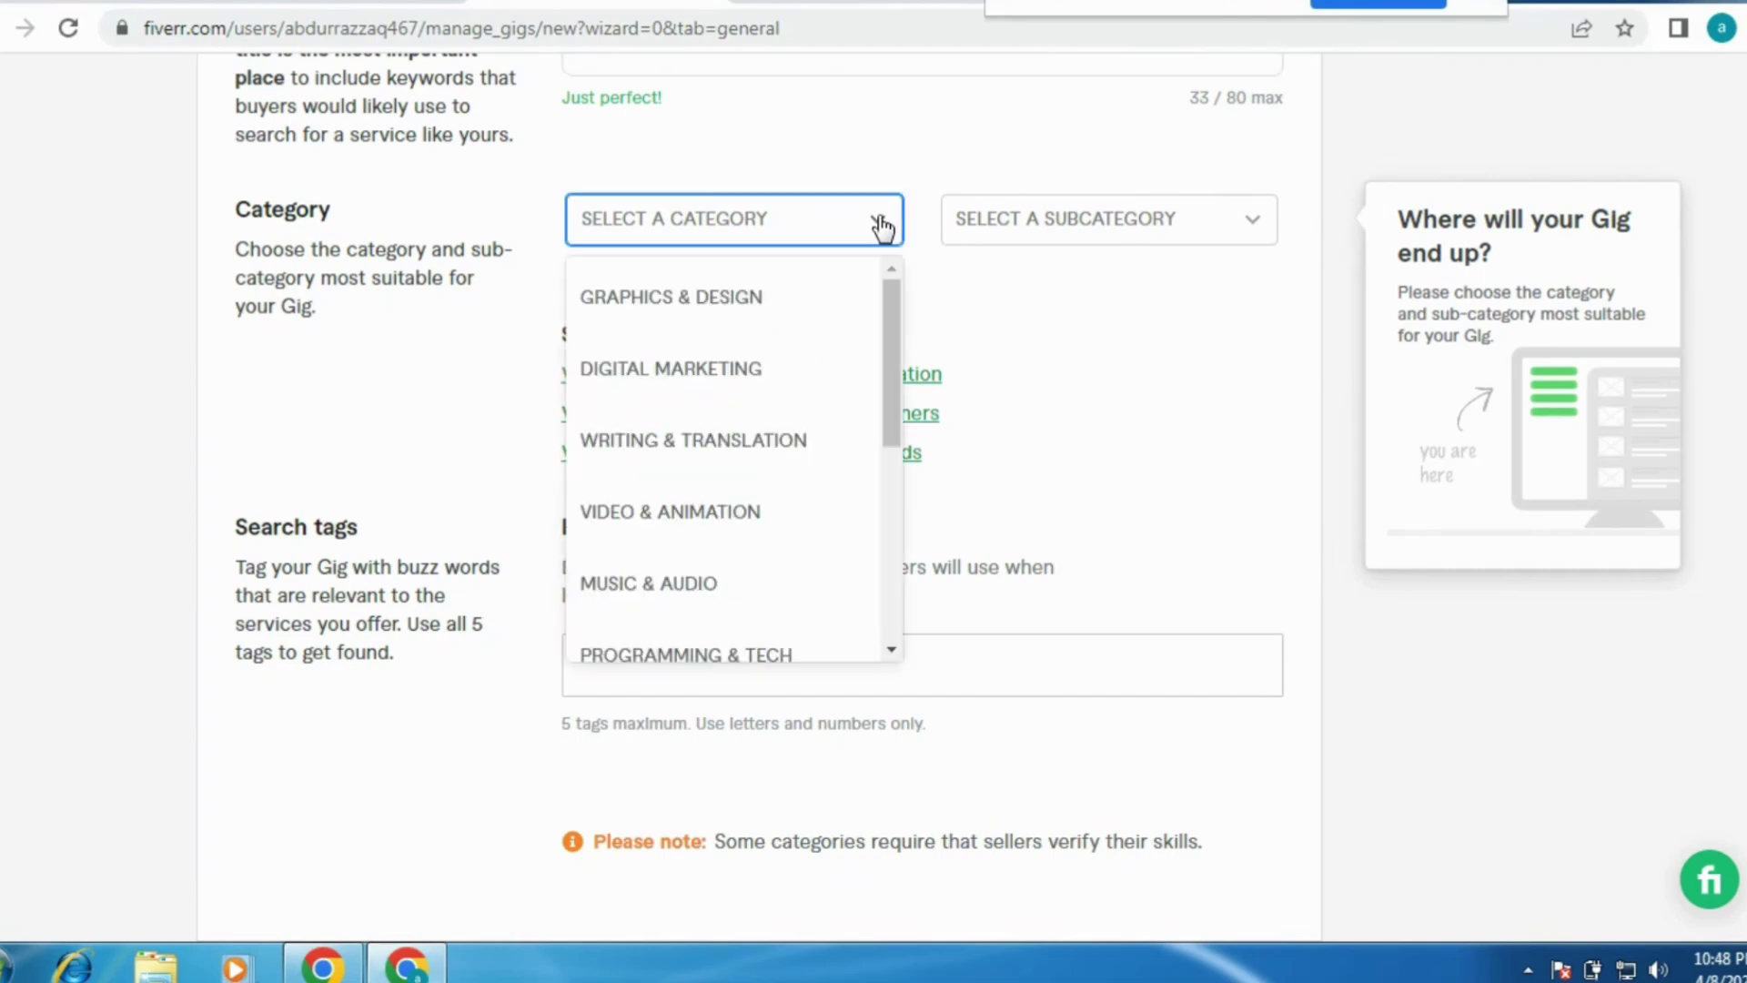
pyautogui.click(725, 525)
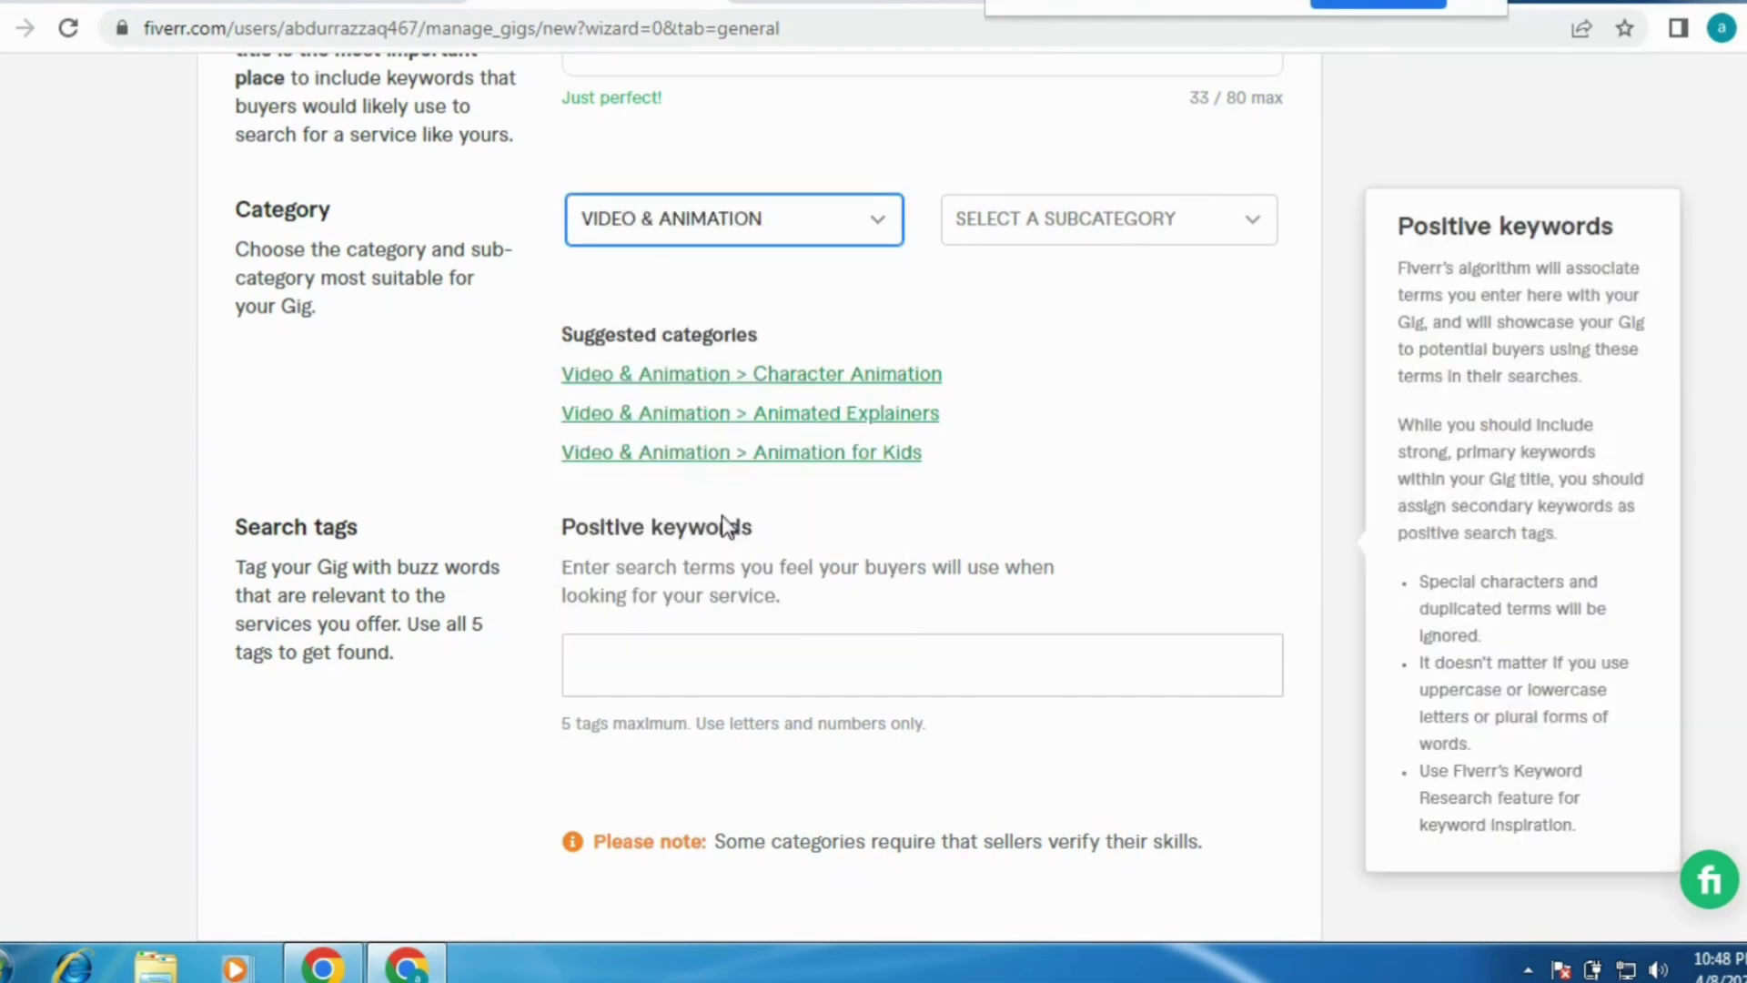
pyautogui.click(1174, 242)
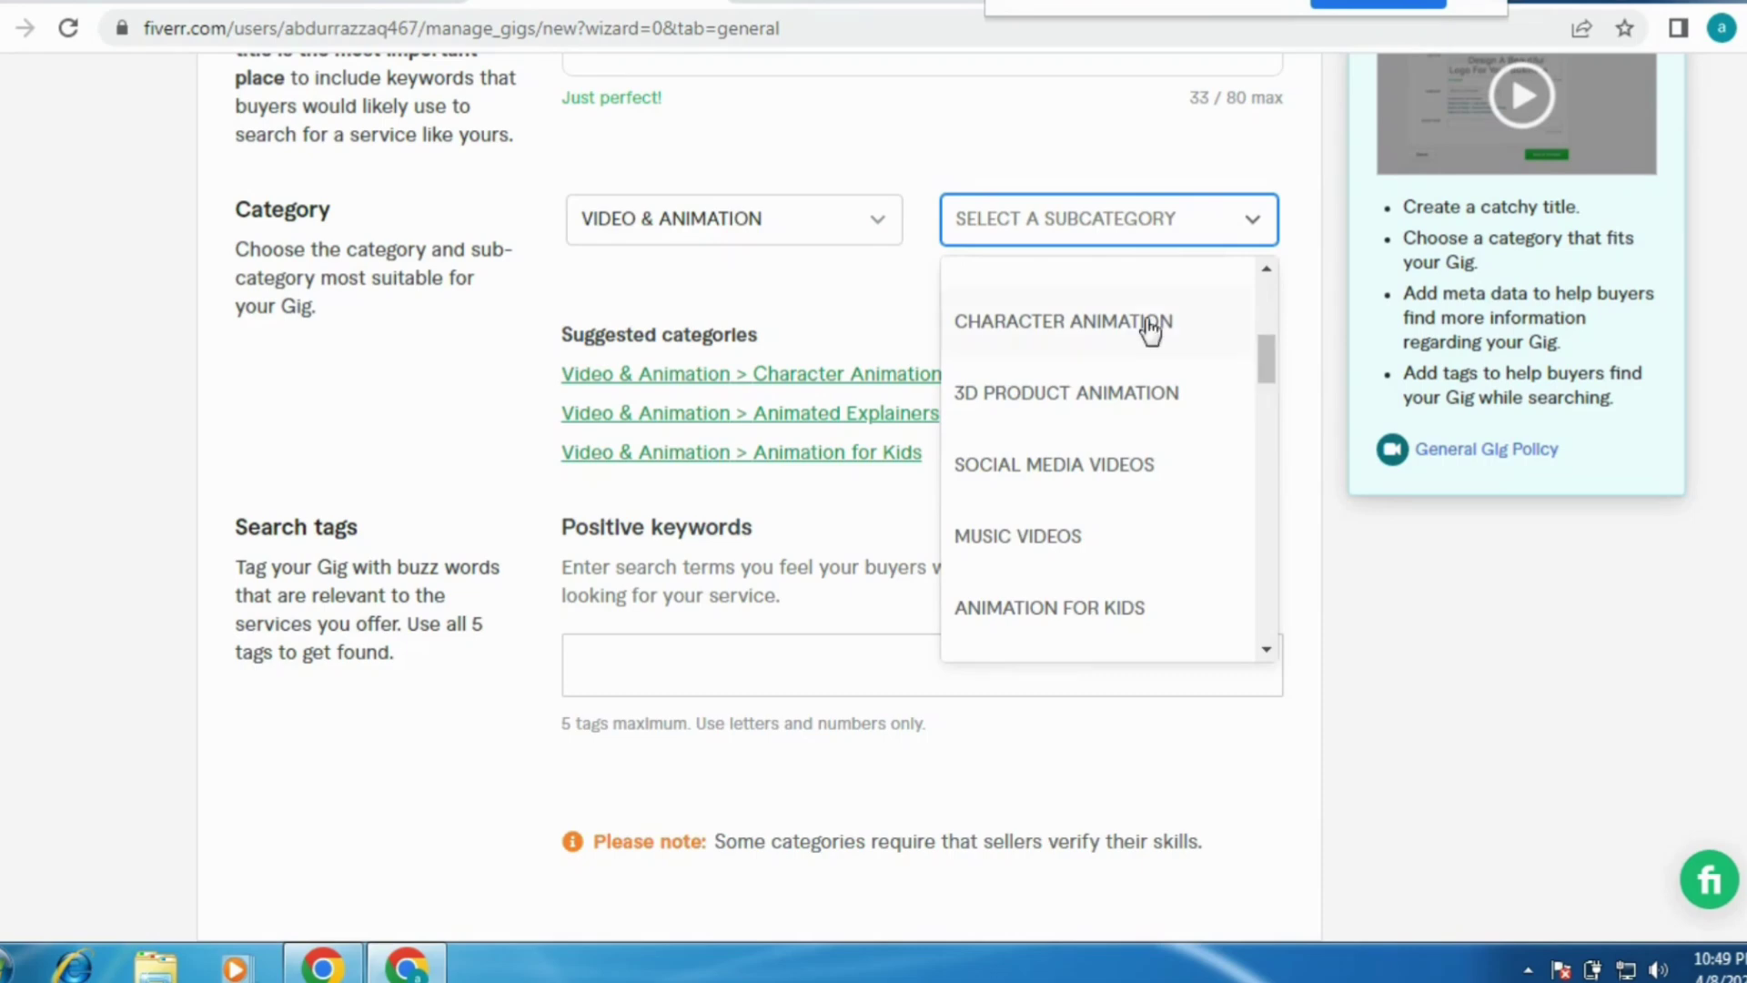
pyautogui.click(1121, 319)
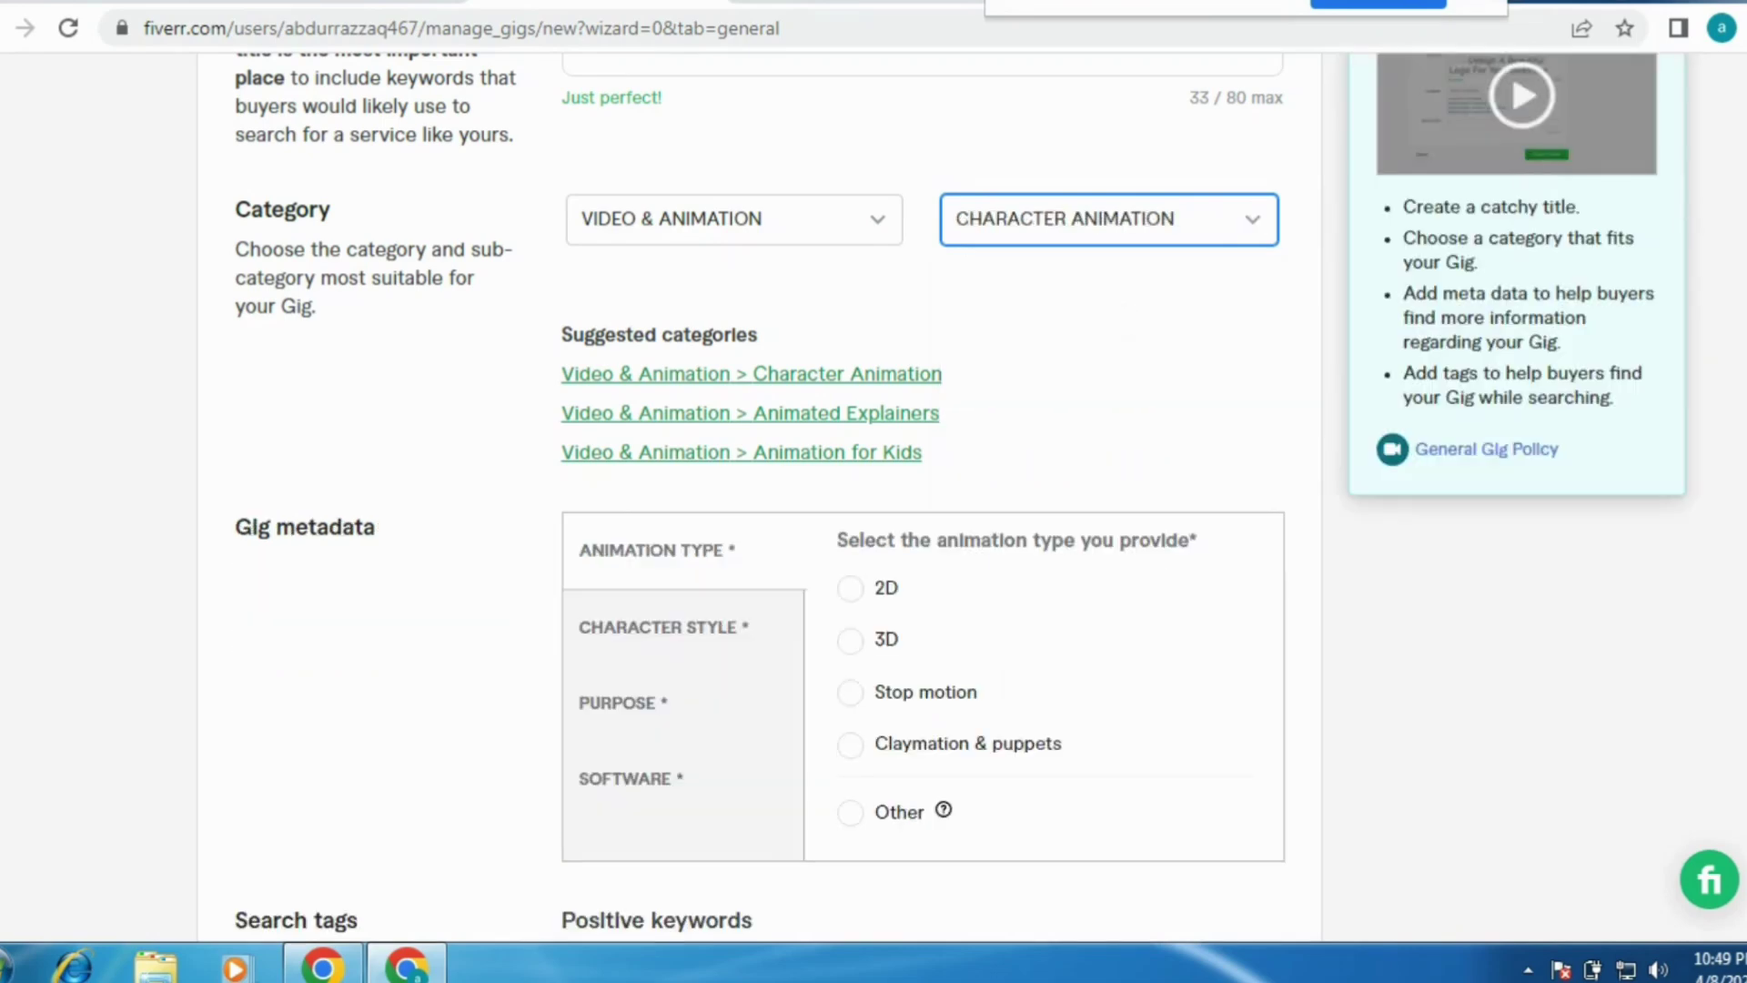
# In the gig metadata, set animation type 2D, character style Cartoon and purpose Social media & promotion.
pyautogui.scroll(-4, 964, 498)
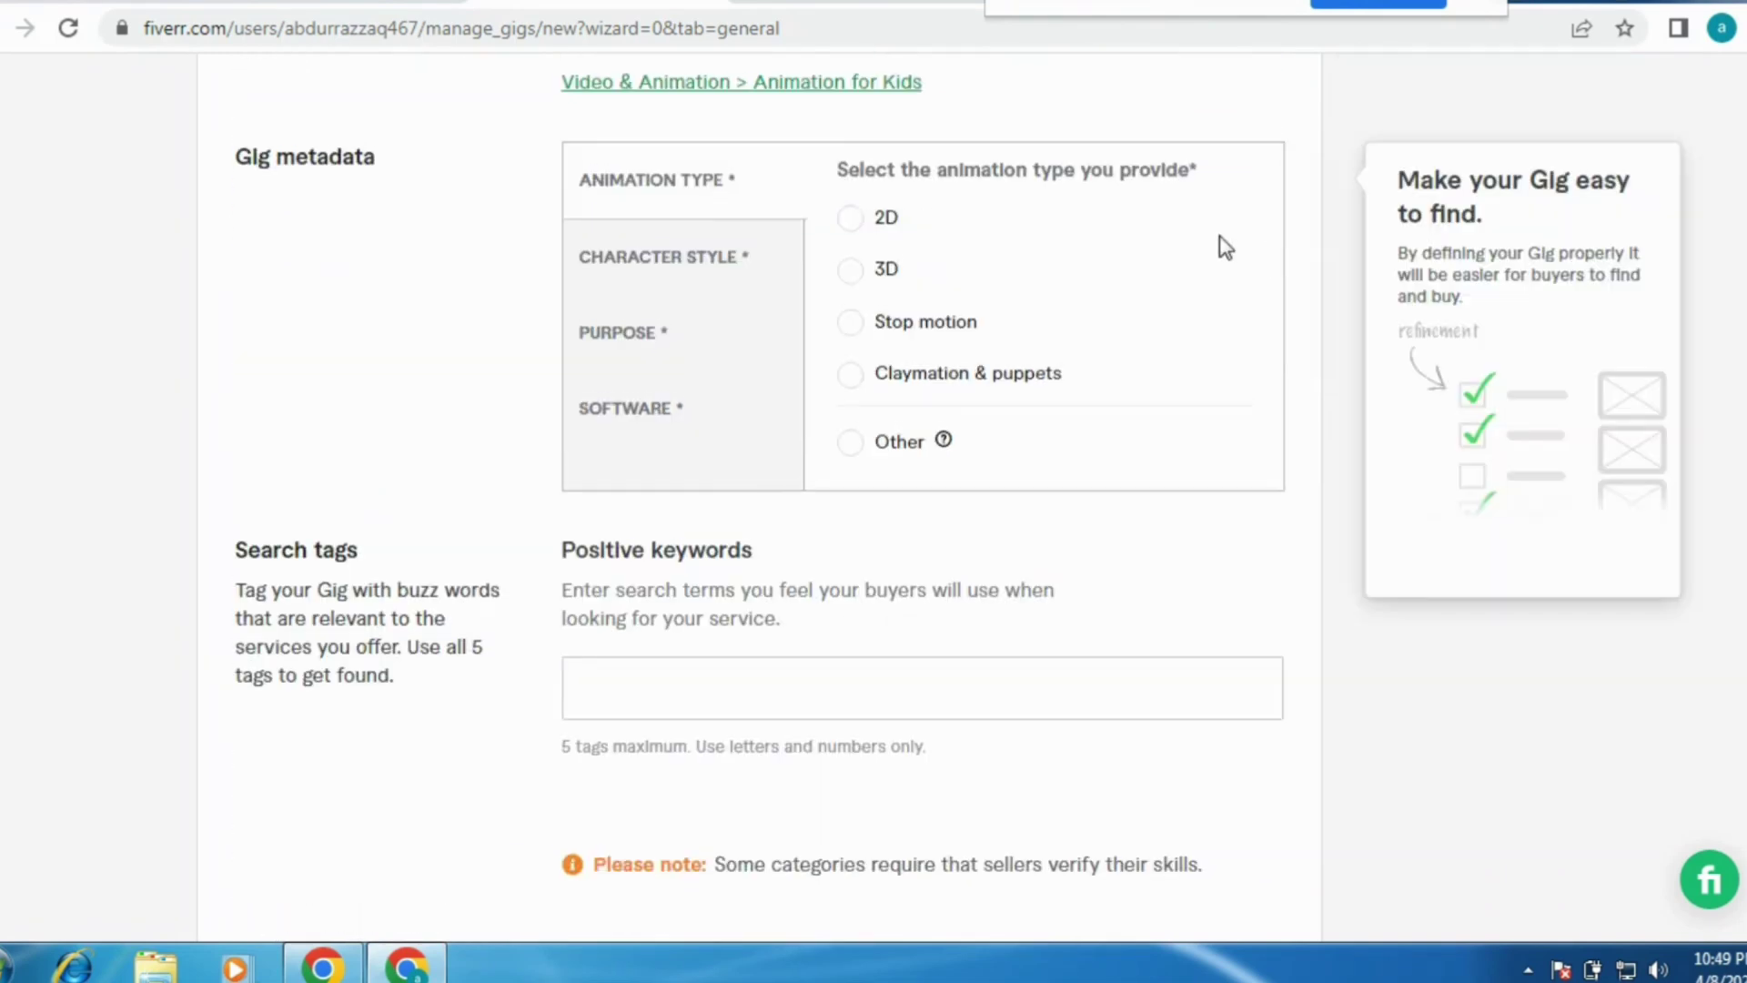
pyautogui.click(850, 222)
pyautogui.click(698, 263)
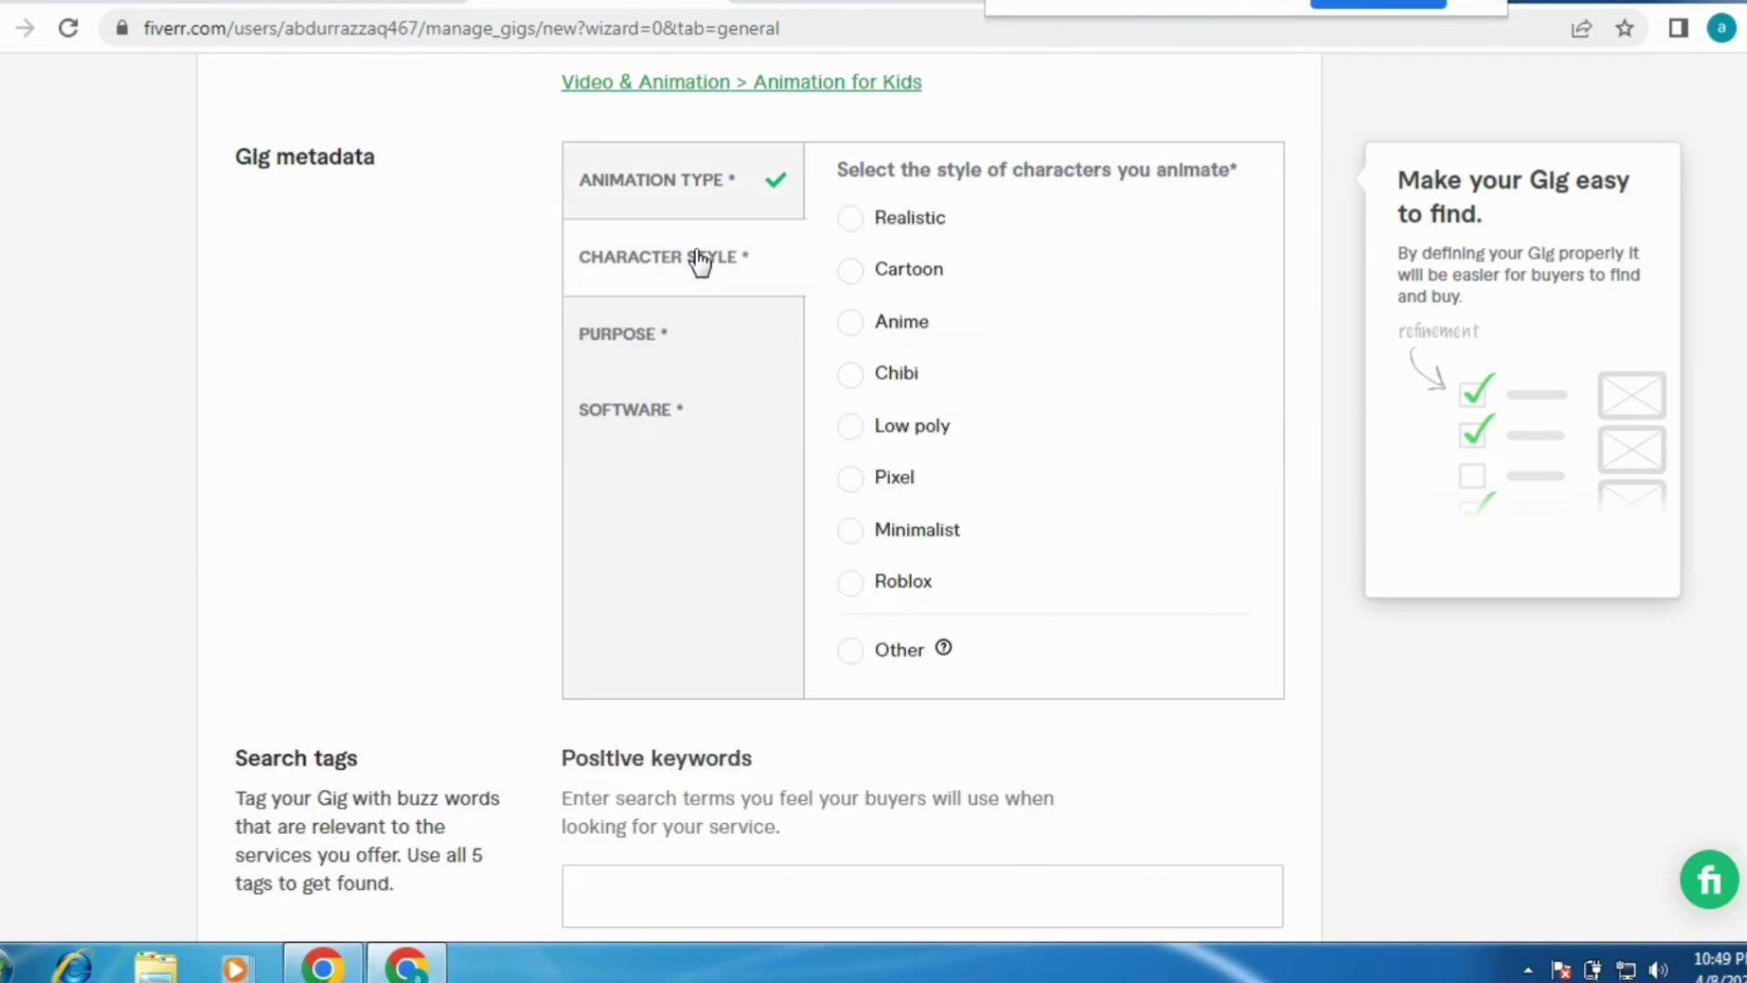
pyautogui.click(851, 272)
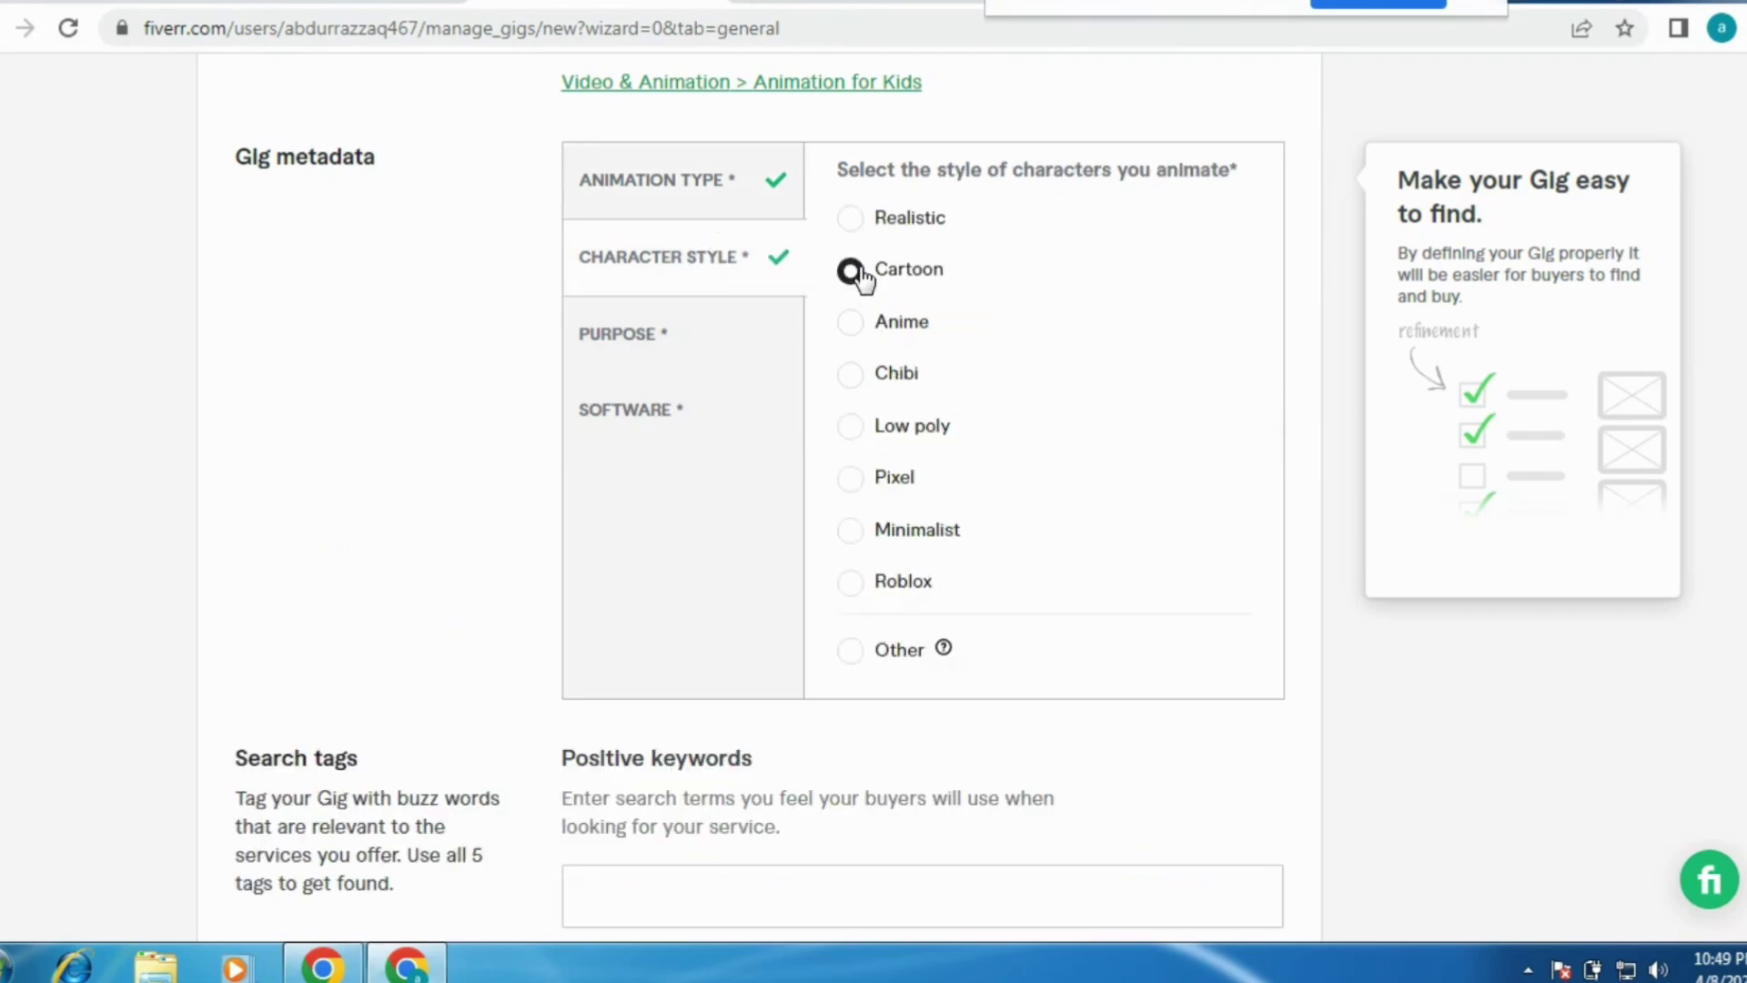
pyautogui.click(634, 348)
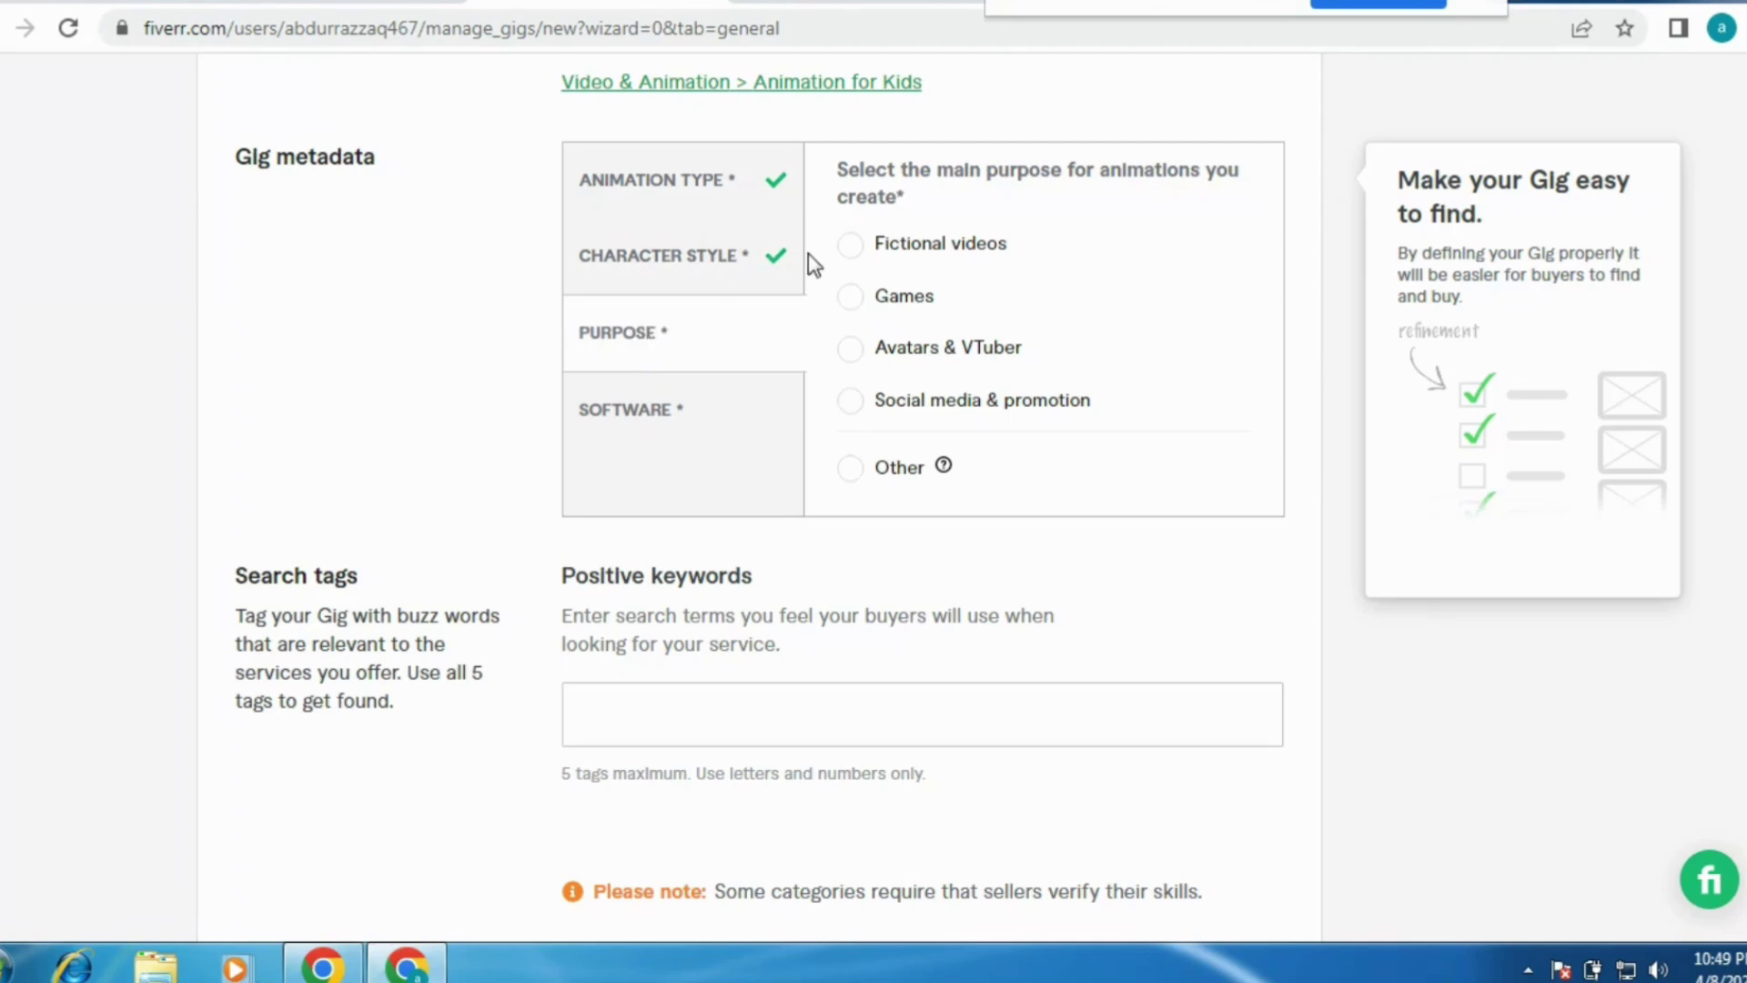
pyautogui.click(849, 404)
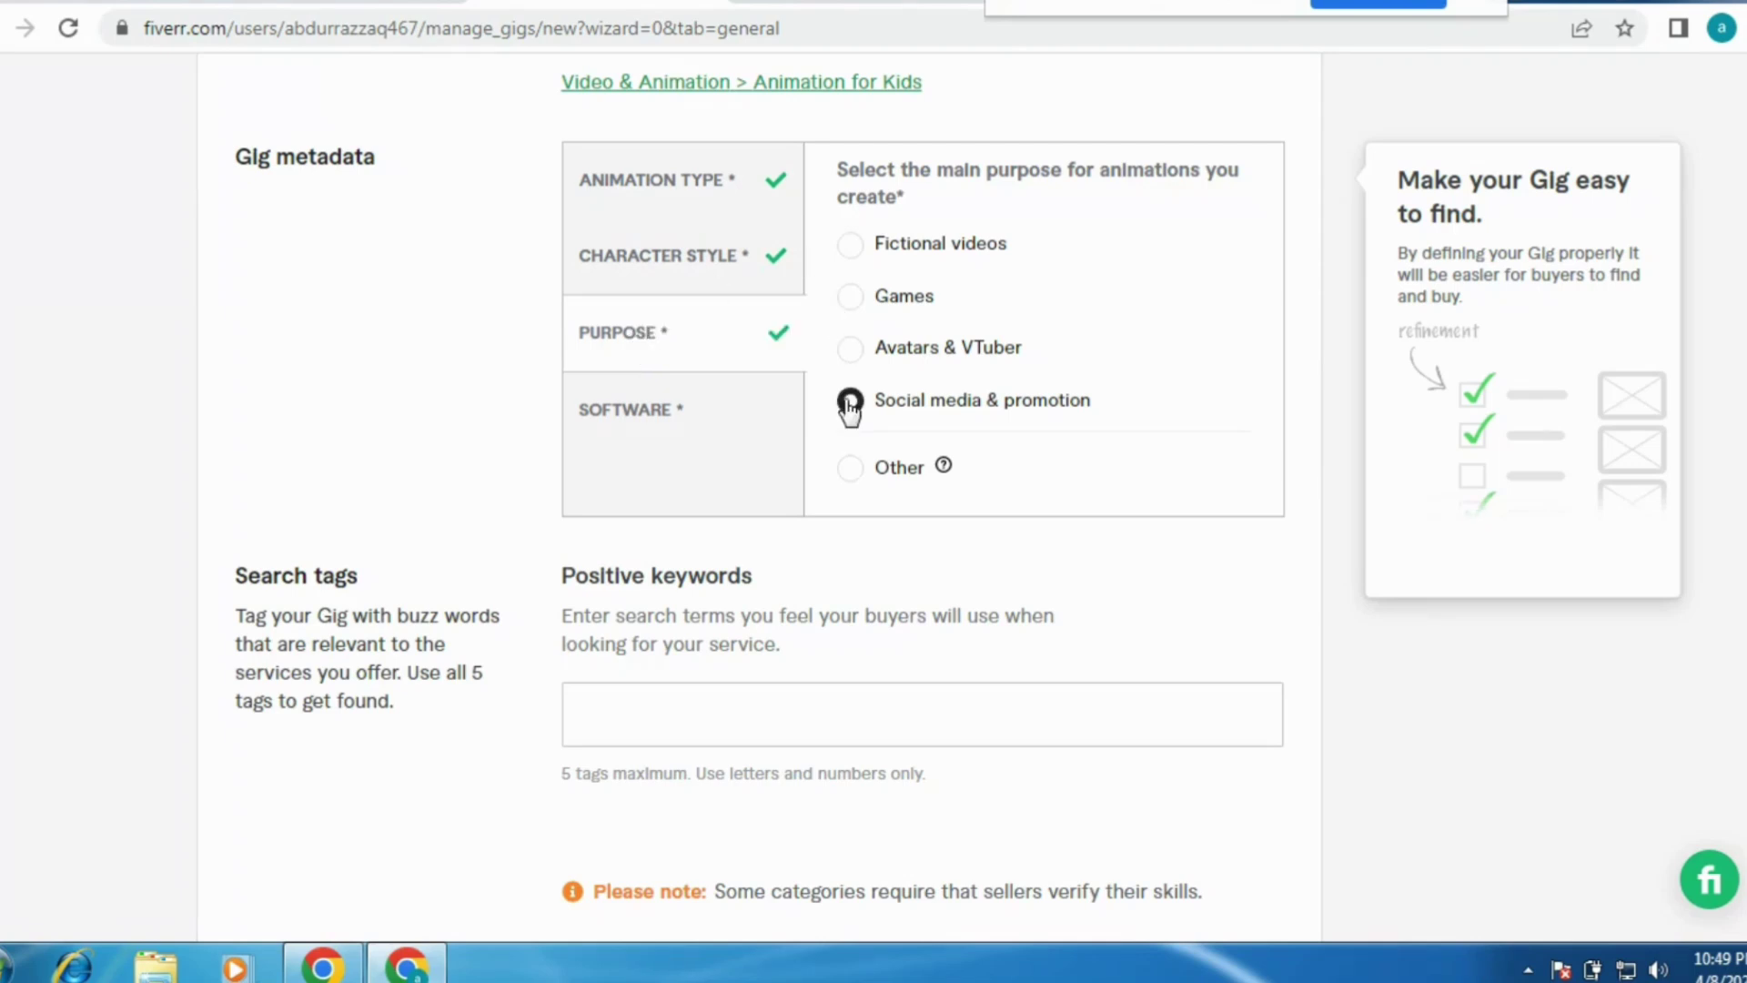
# Select Toon Boom Harmony, Moho and OpenToonz as the animation software in the gig metadata.
pyautogui.click(627, 404)
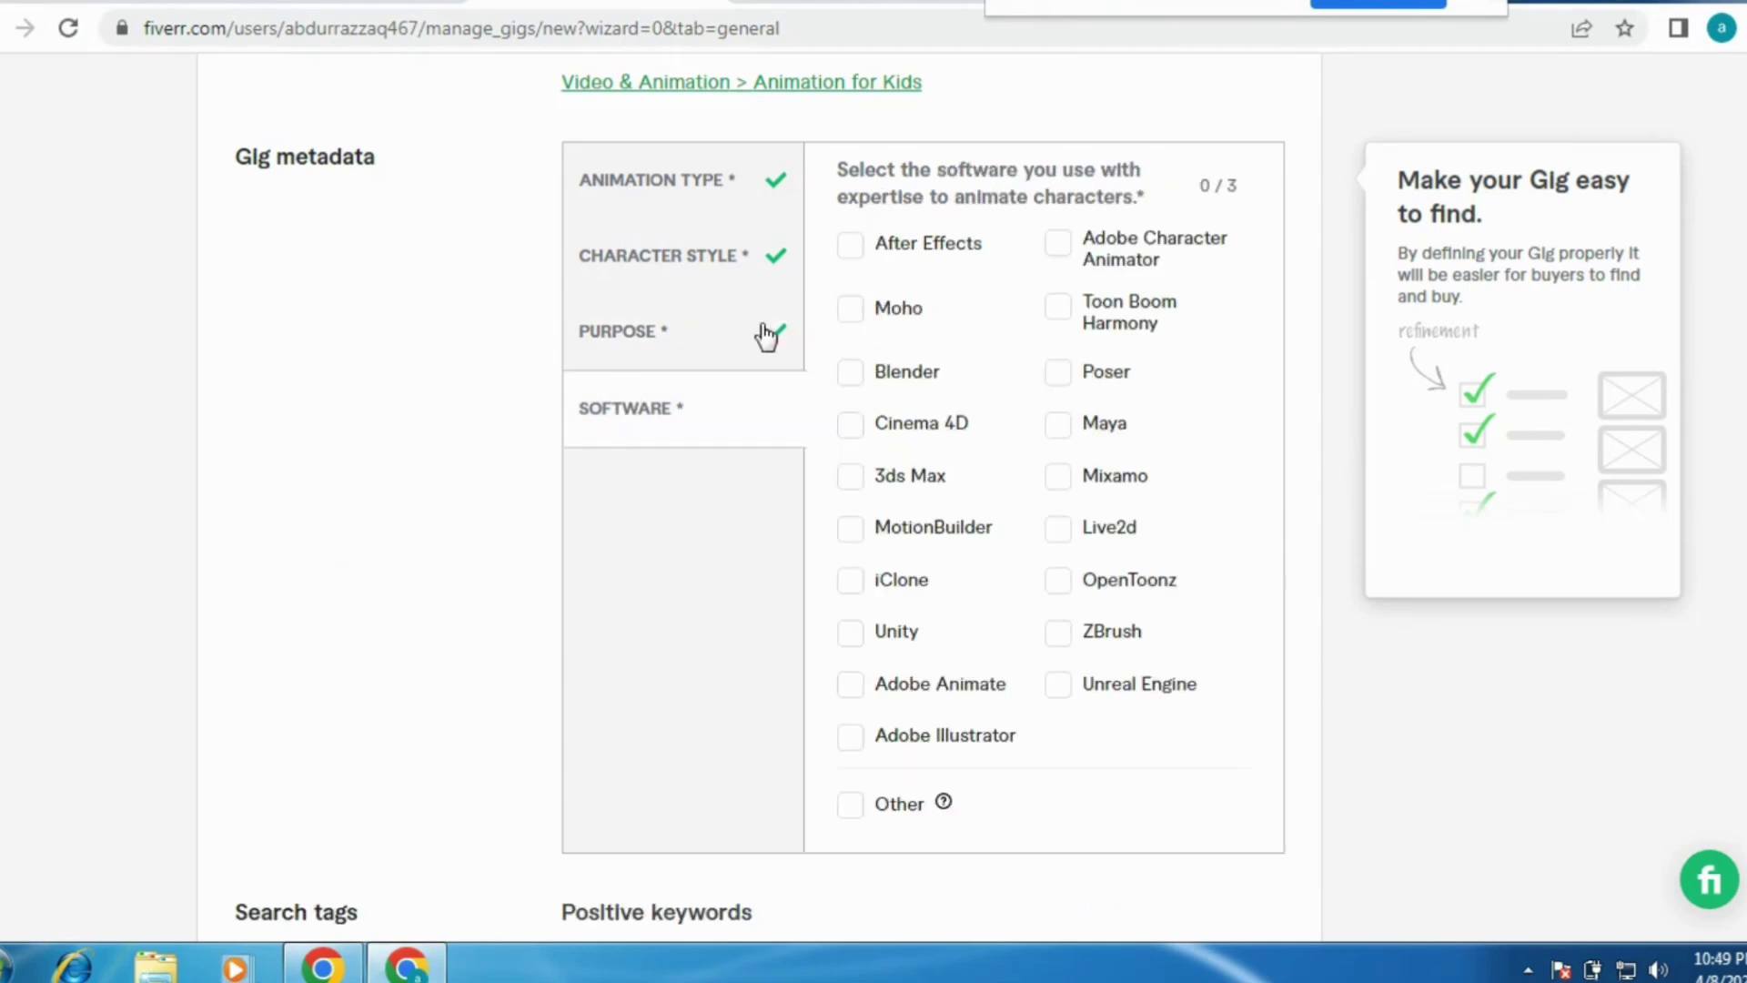
pyautogui.click(1058, 309)
pyautogui.click(850, 309)
pyautogui.click(1058, 579)
# Enter "cartoon" as the start of the first positive keyword in the gig's search tags.
pyautogui.scroll(-5, 1226, 417)
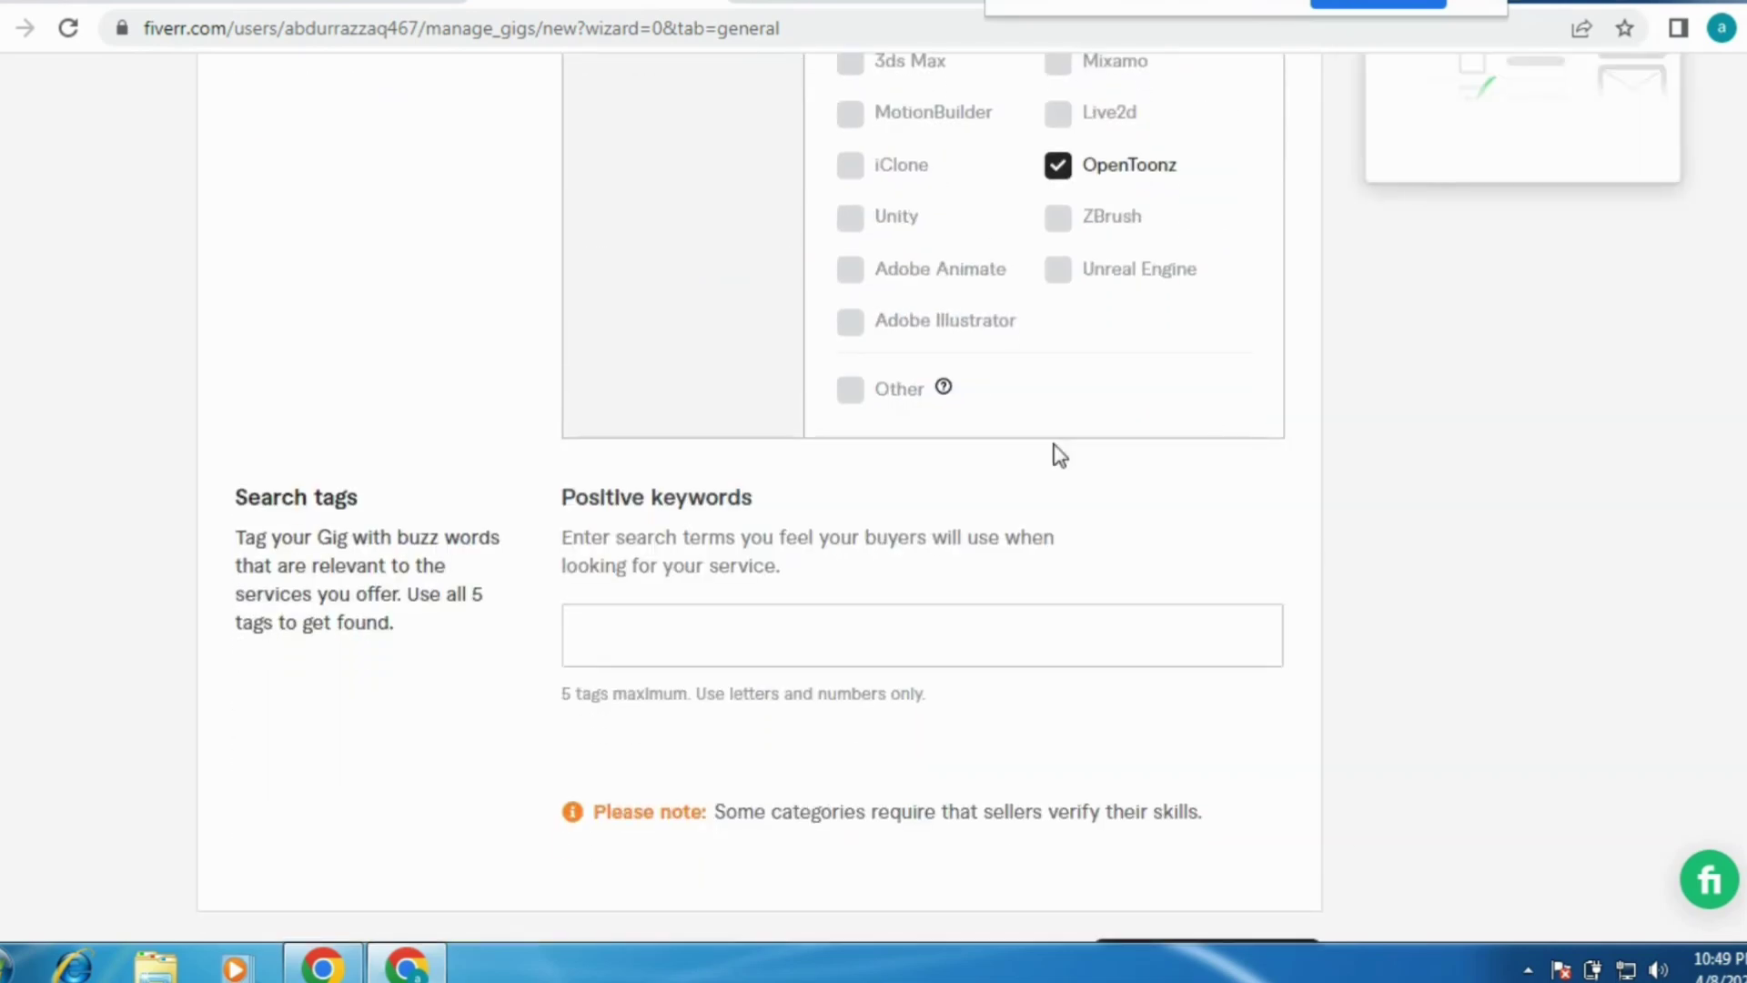
pyautogui.click(689, 626)
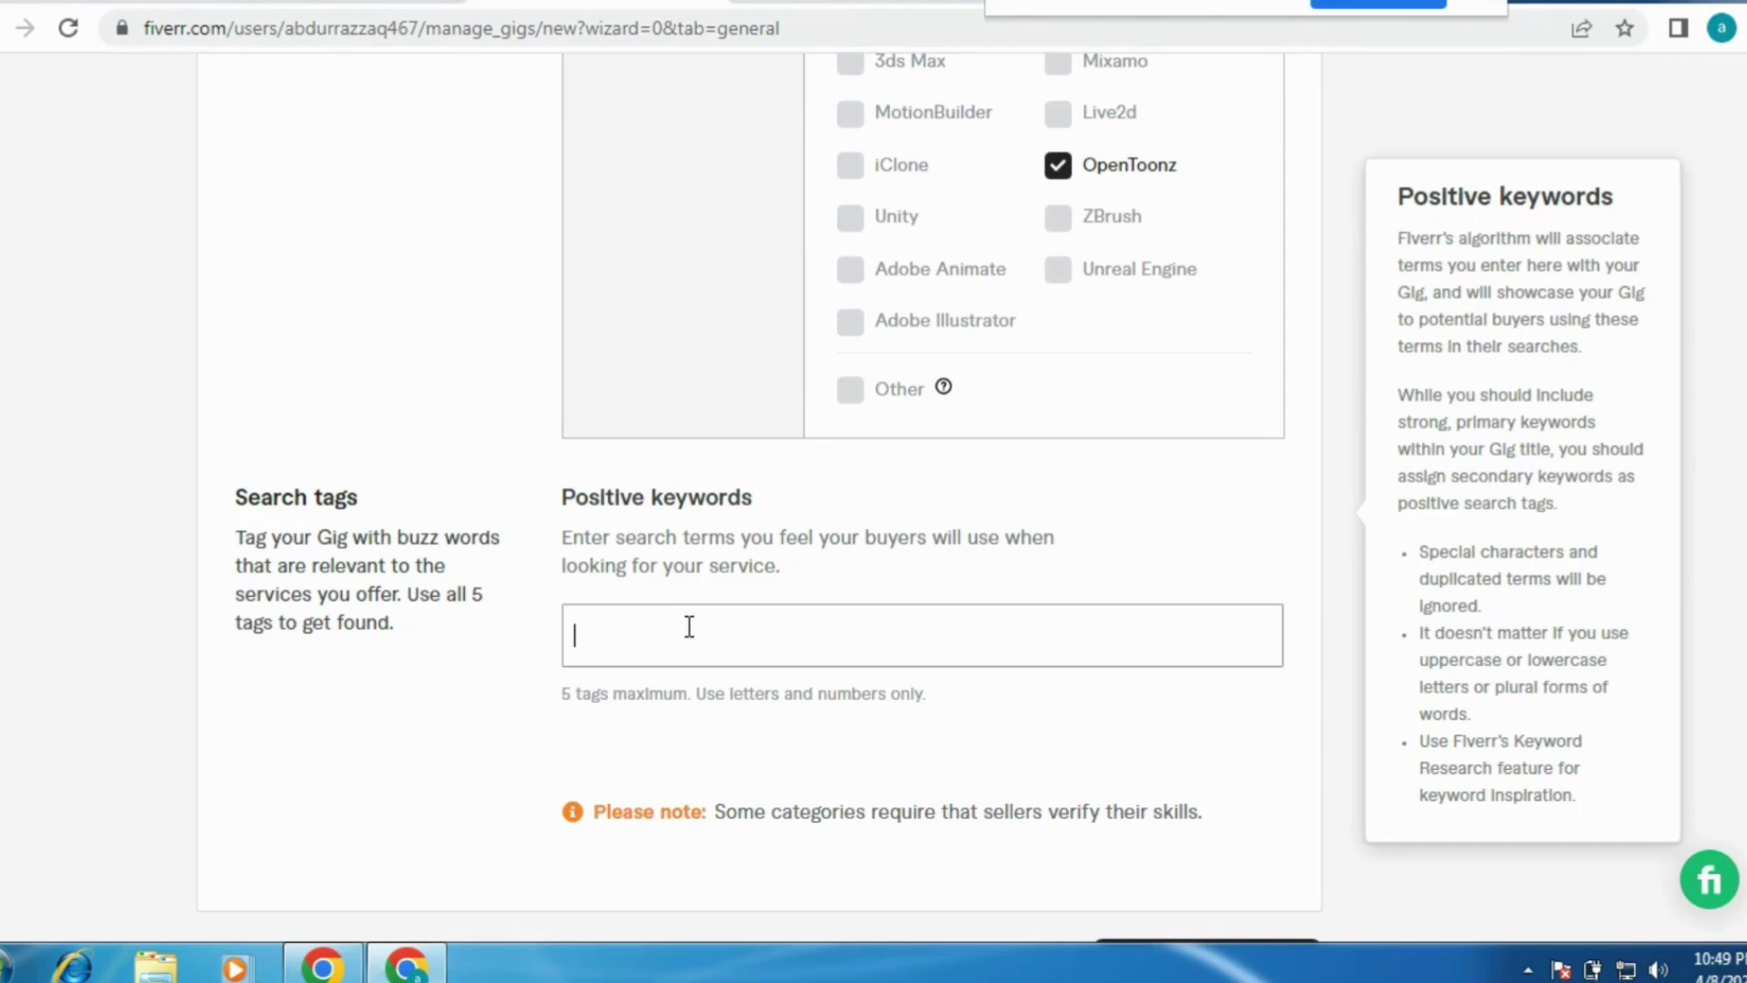
pyautogui.write('cart')
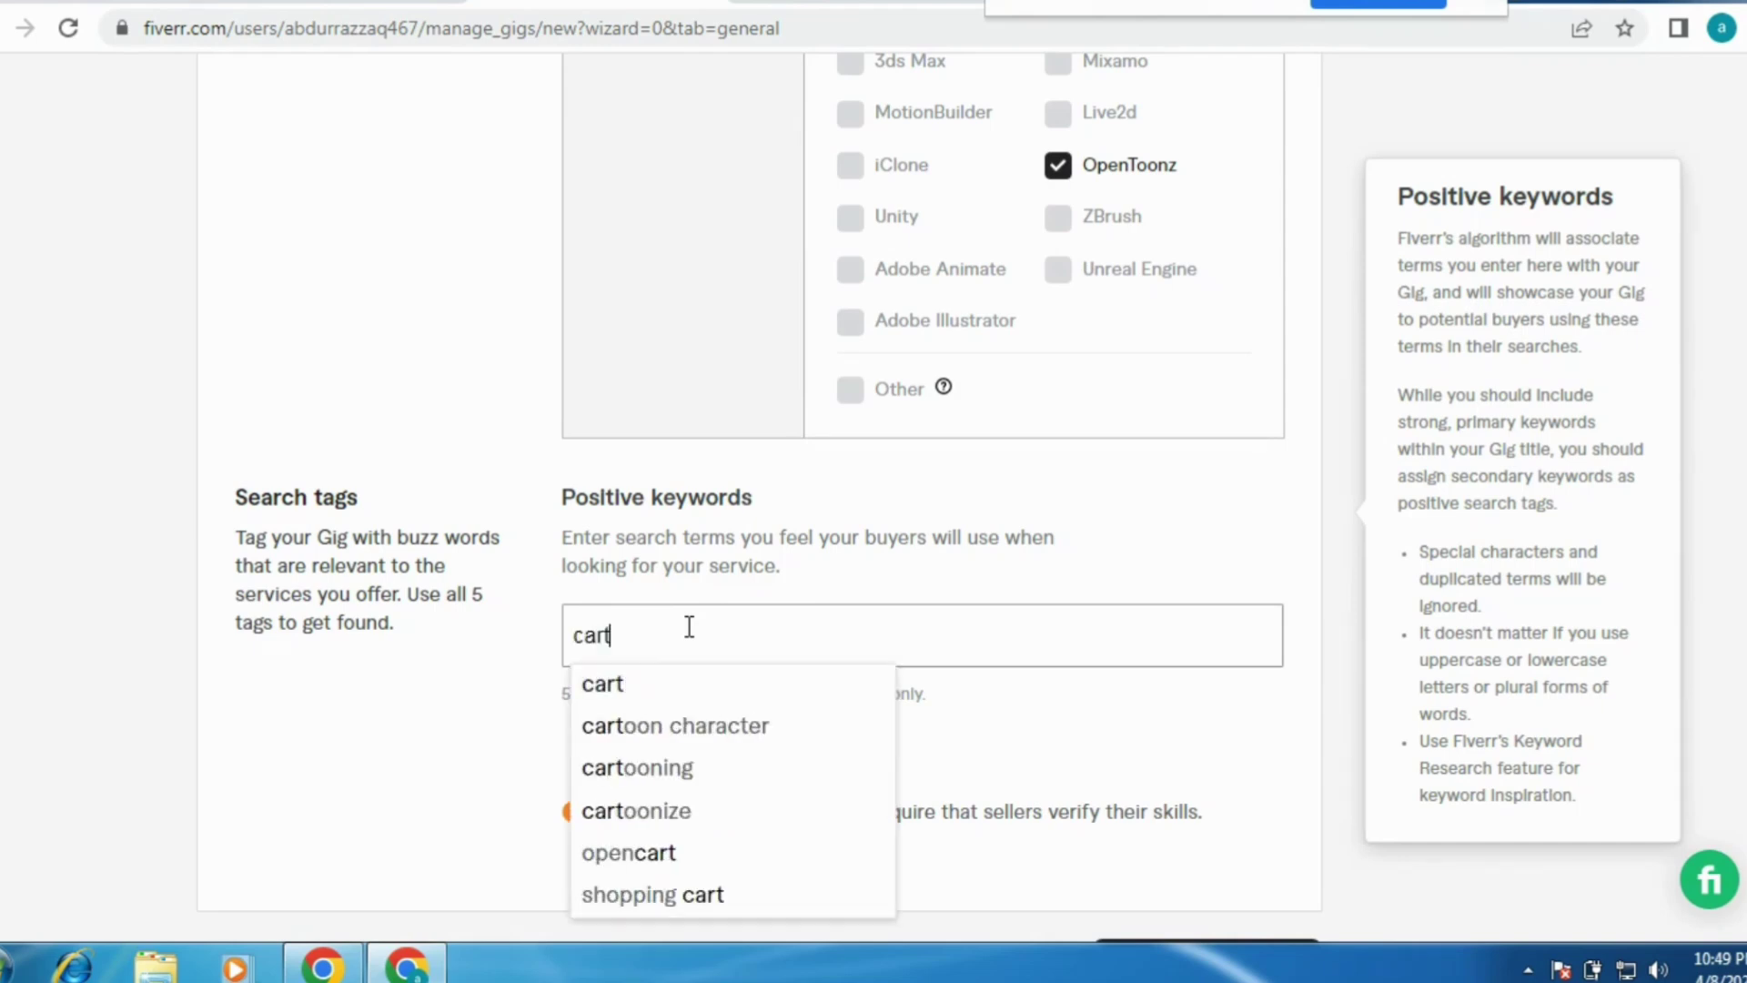
pyautogui.write('oon')
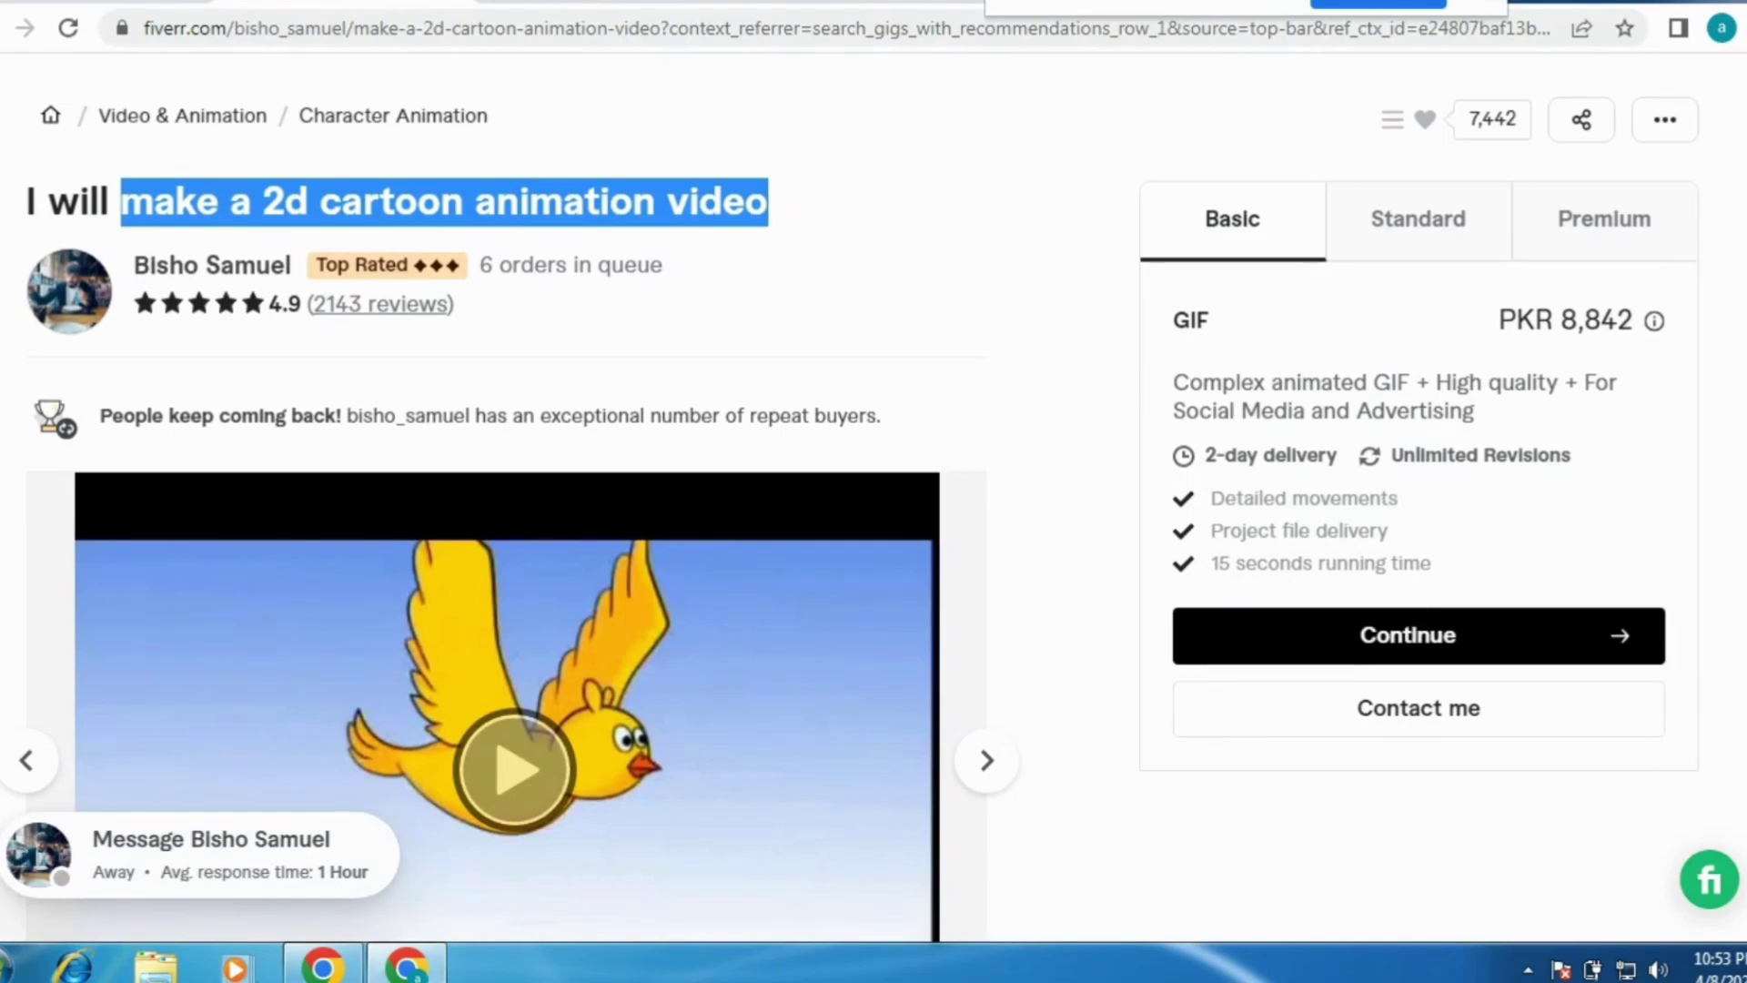
# Look through the reference gig page to find its related tags below the reviews.
pyautogui.scroll(-15, 506, 499)
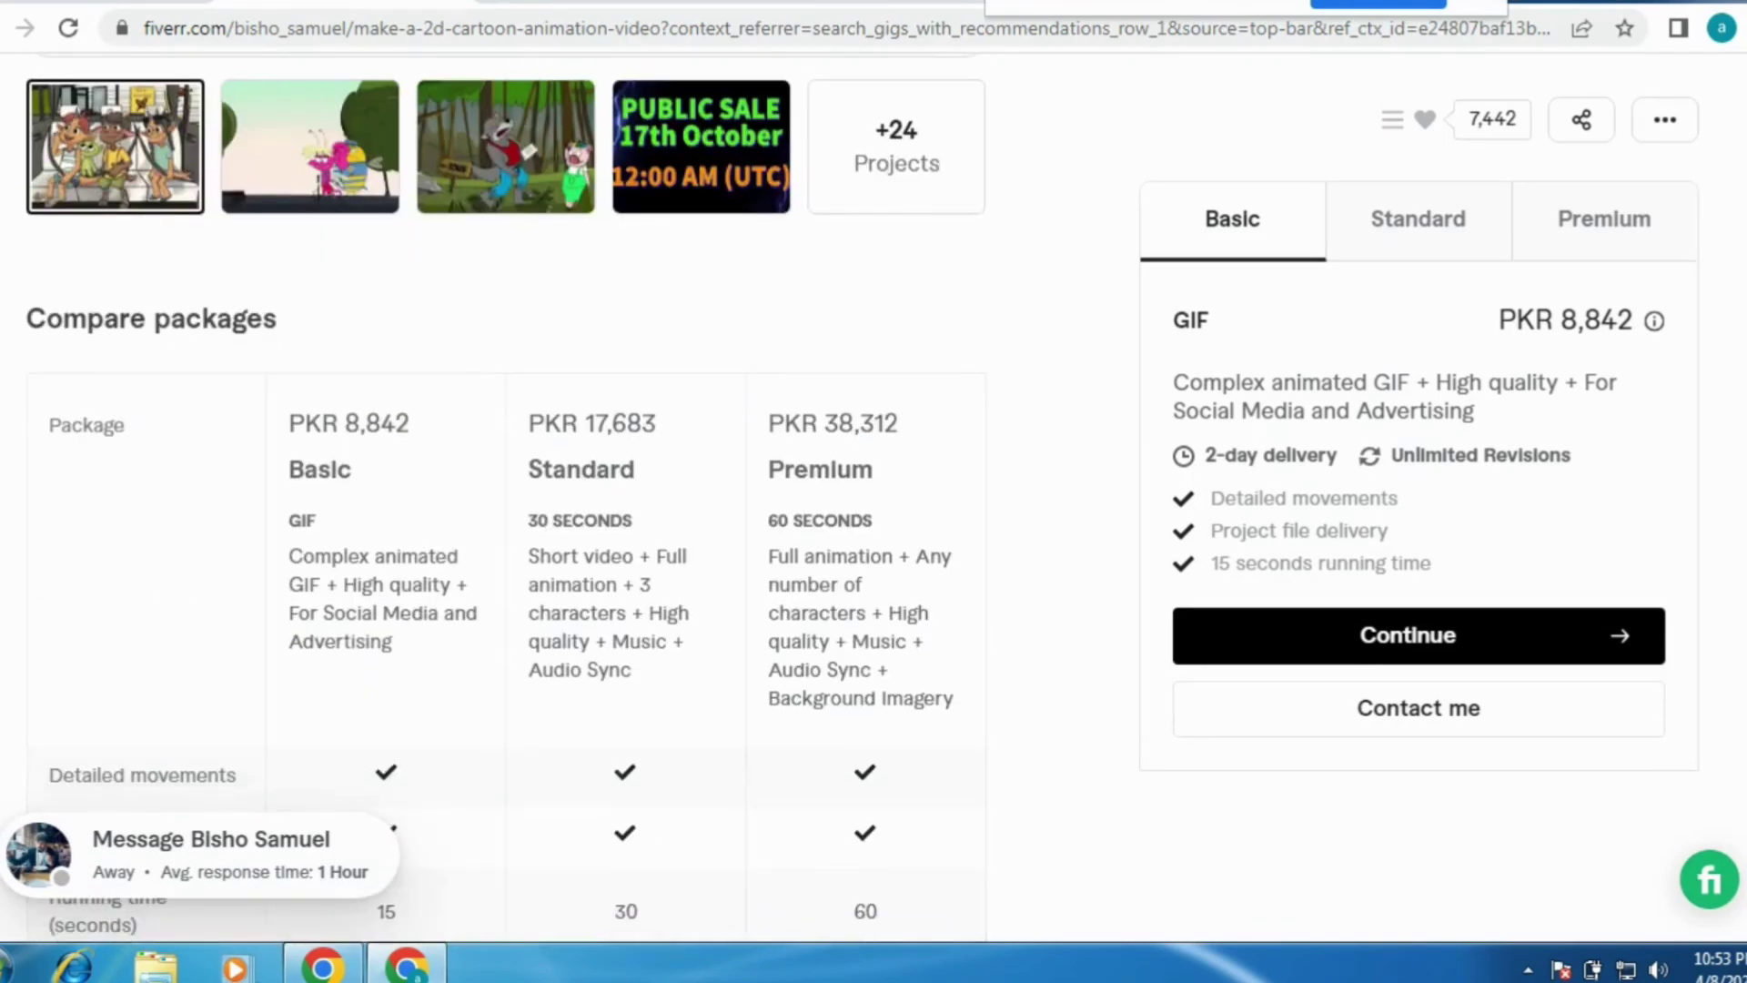
pyautogui.scroll(-10, 506, 499)
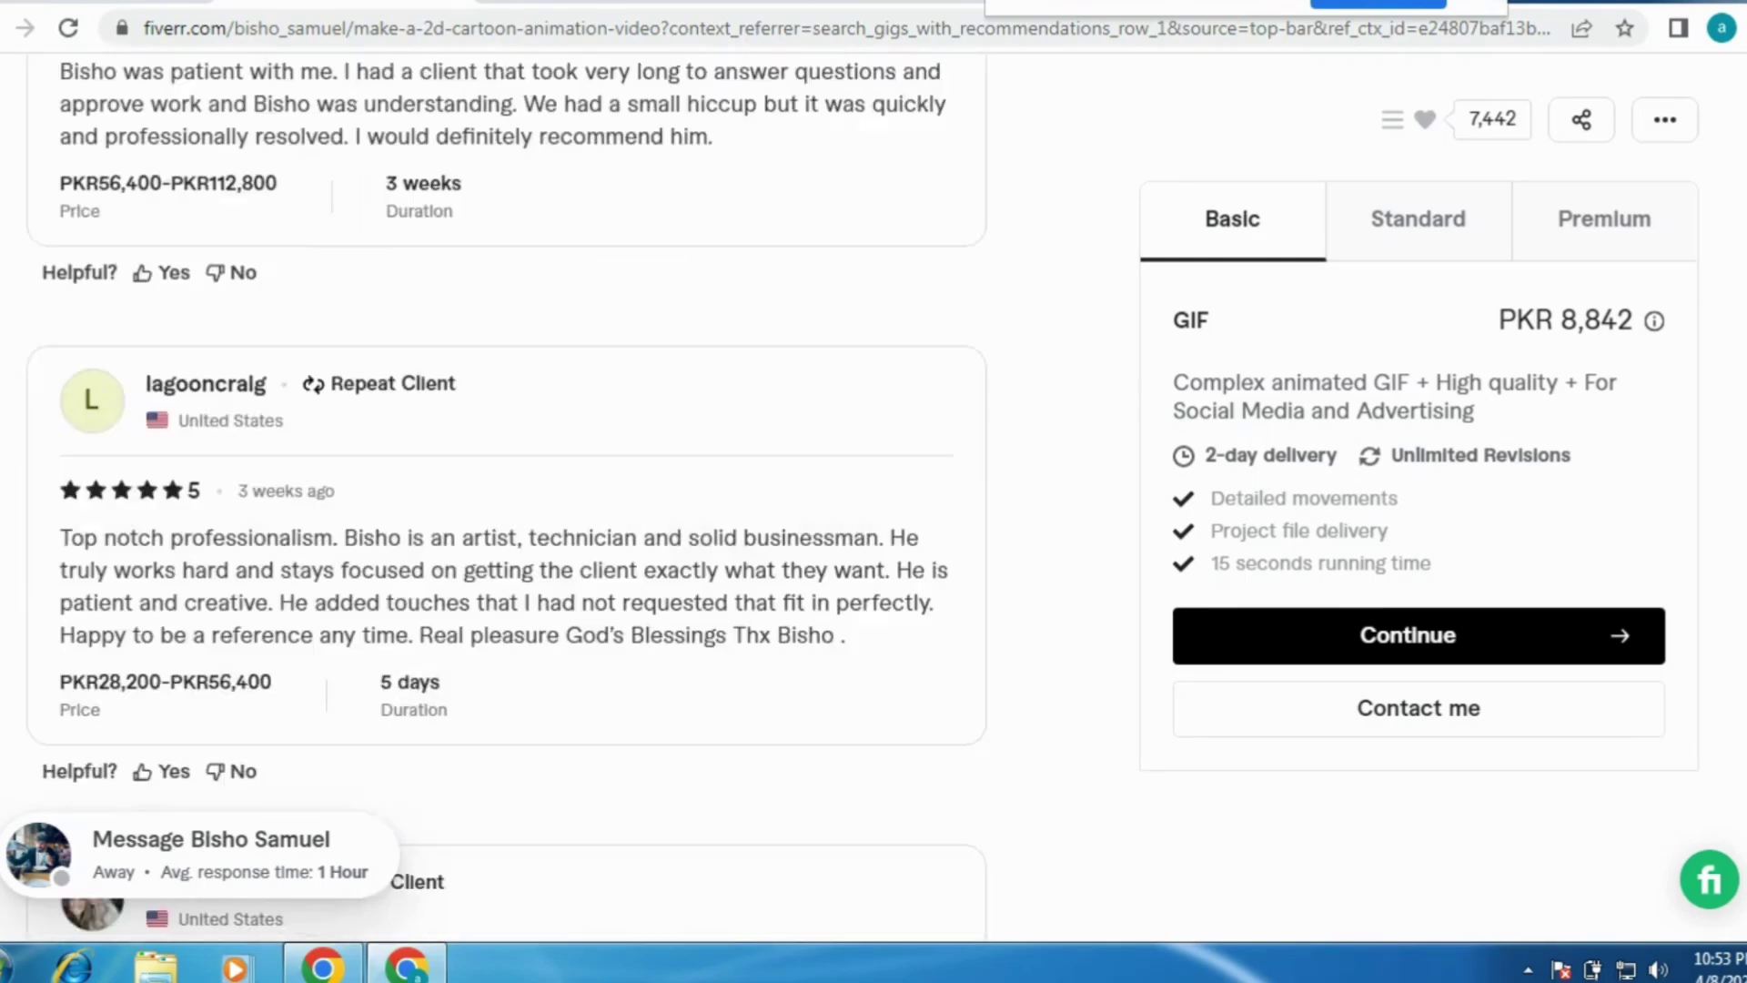
pyautogui.scroll(-4, 506, 498)
pyautogui.scroll(-12, 506, 499)
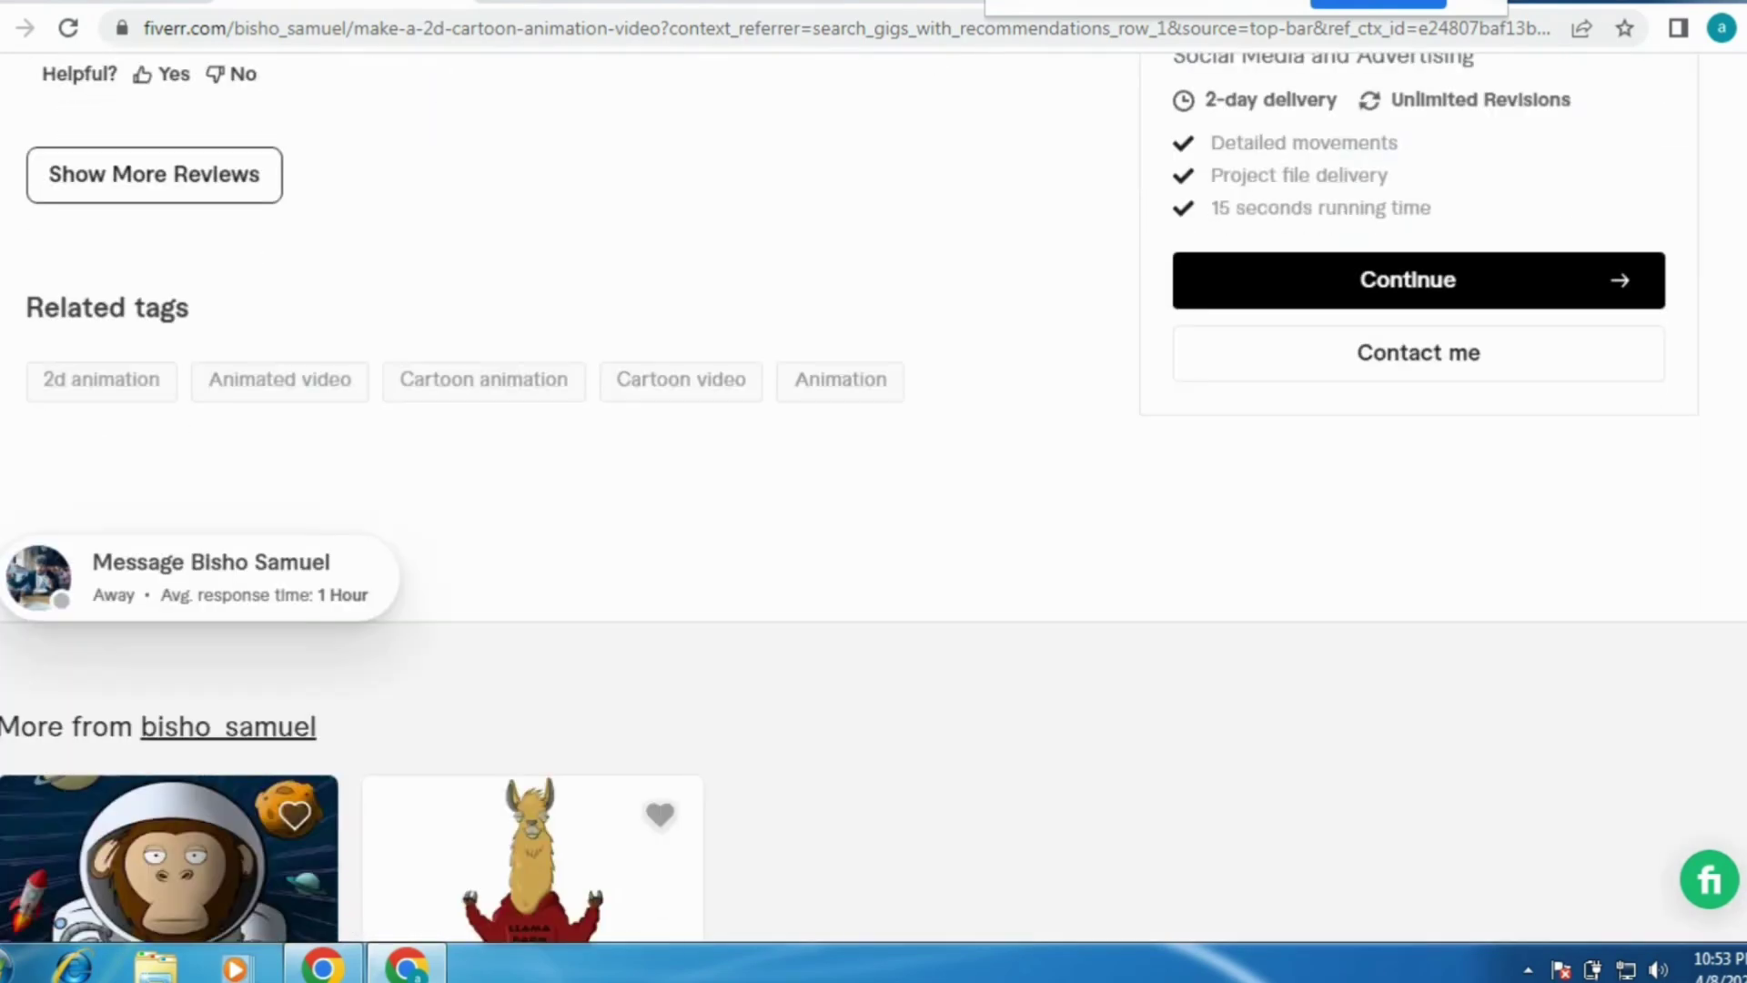
pyautogui.scroll(1, 874, 499)
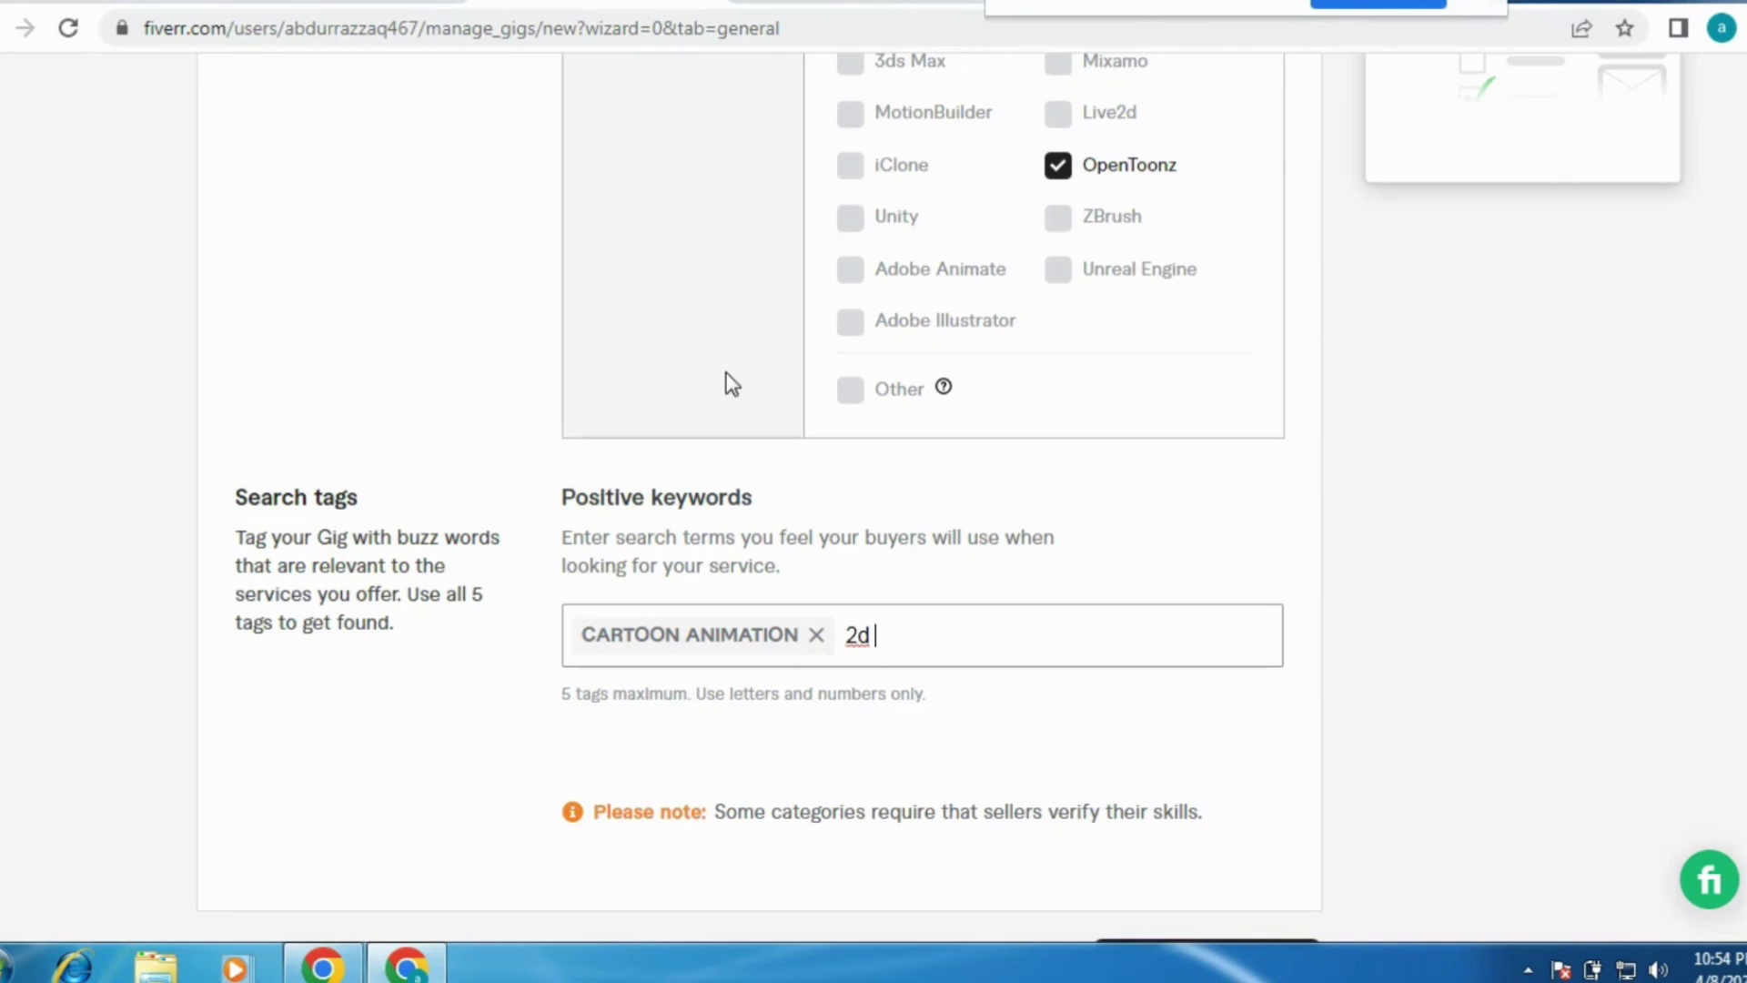
# Add the search tags "2d animation", "animated videos" and "animation", and save the overview to continue to pricing.
pyautogui.write('animation')
pyautogui.press('Return')
pyautogui.write('animated v')
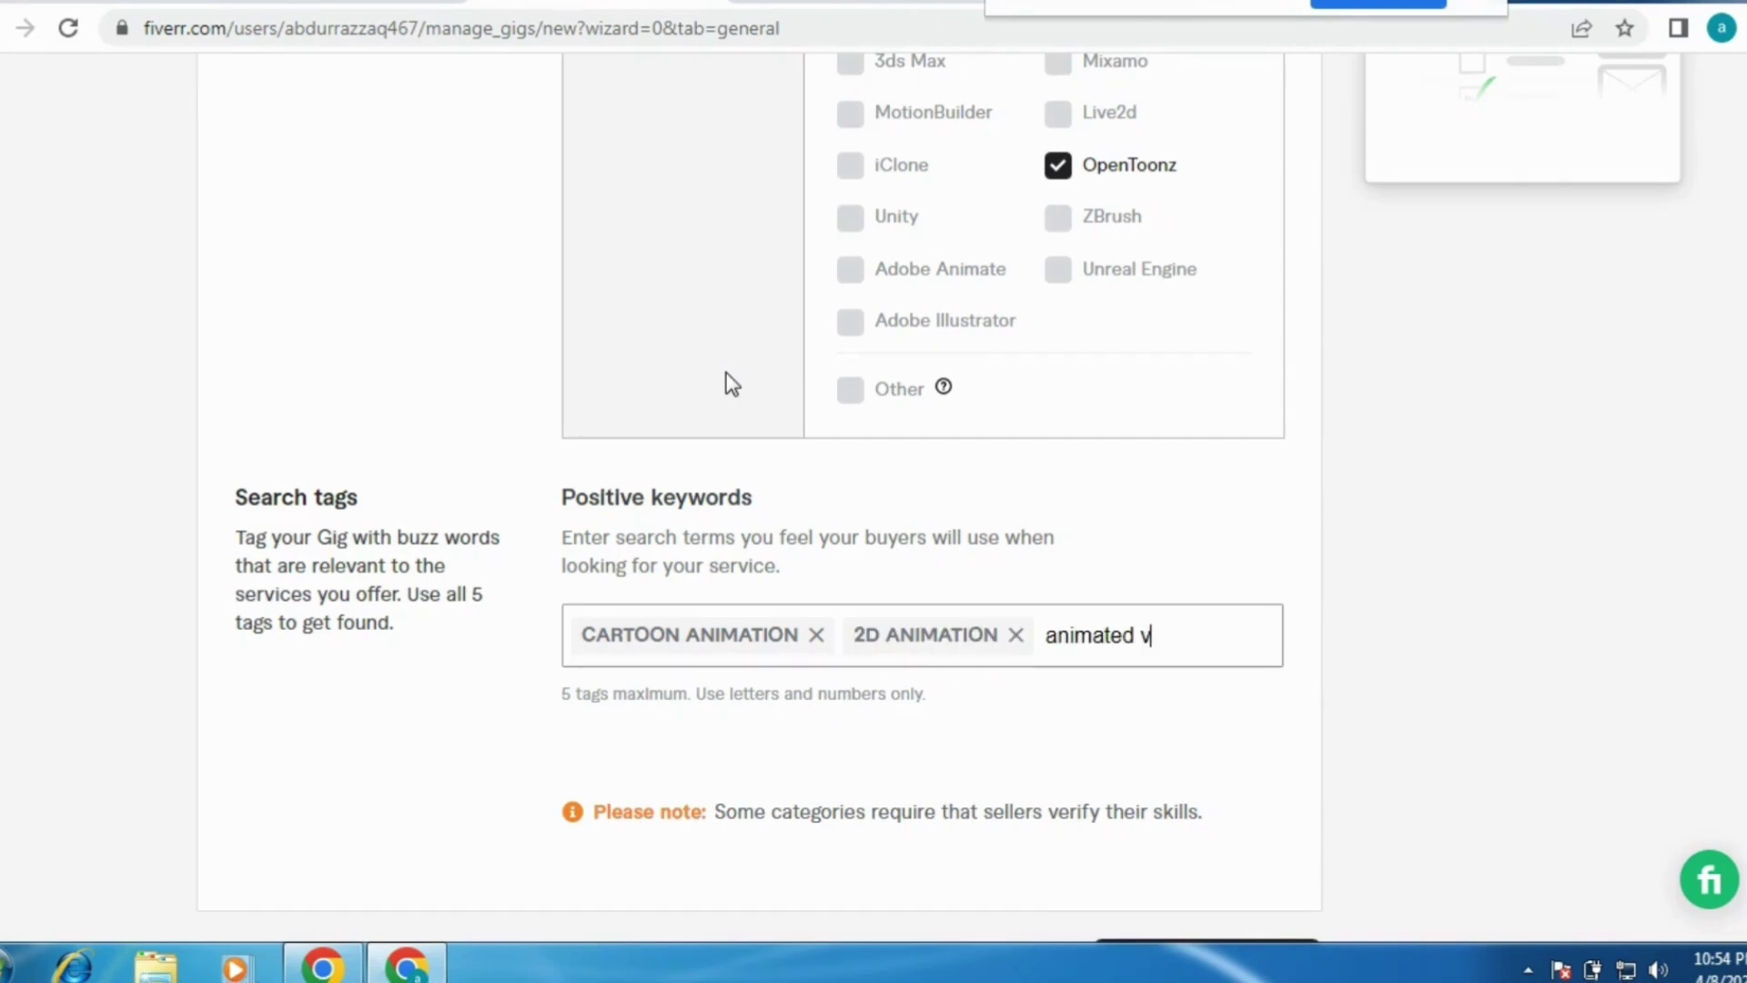
pyautogui.write('ideos')
pyautogui.press('Return')
pyautogui.write('animation')
pyautogui.press('Return')
pyautogui.scroll(-3, 1310, 605)
pyautogui.click(1218, 727)
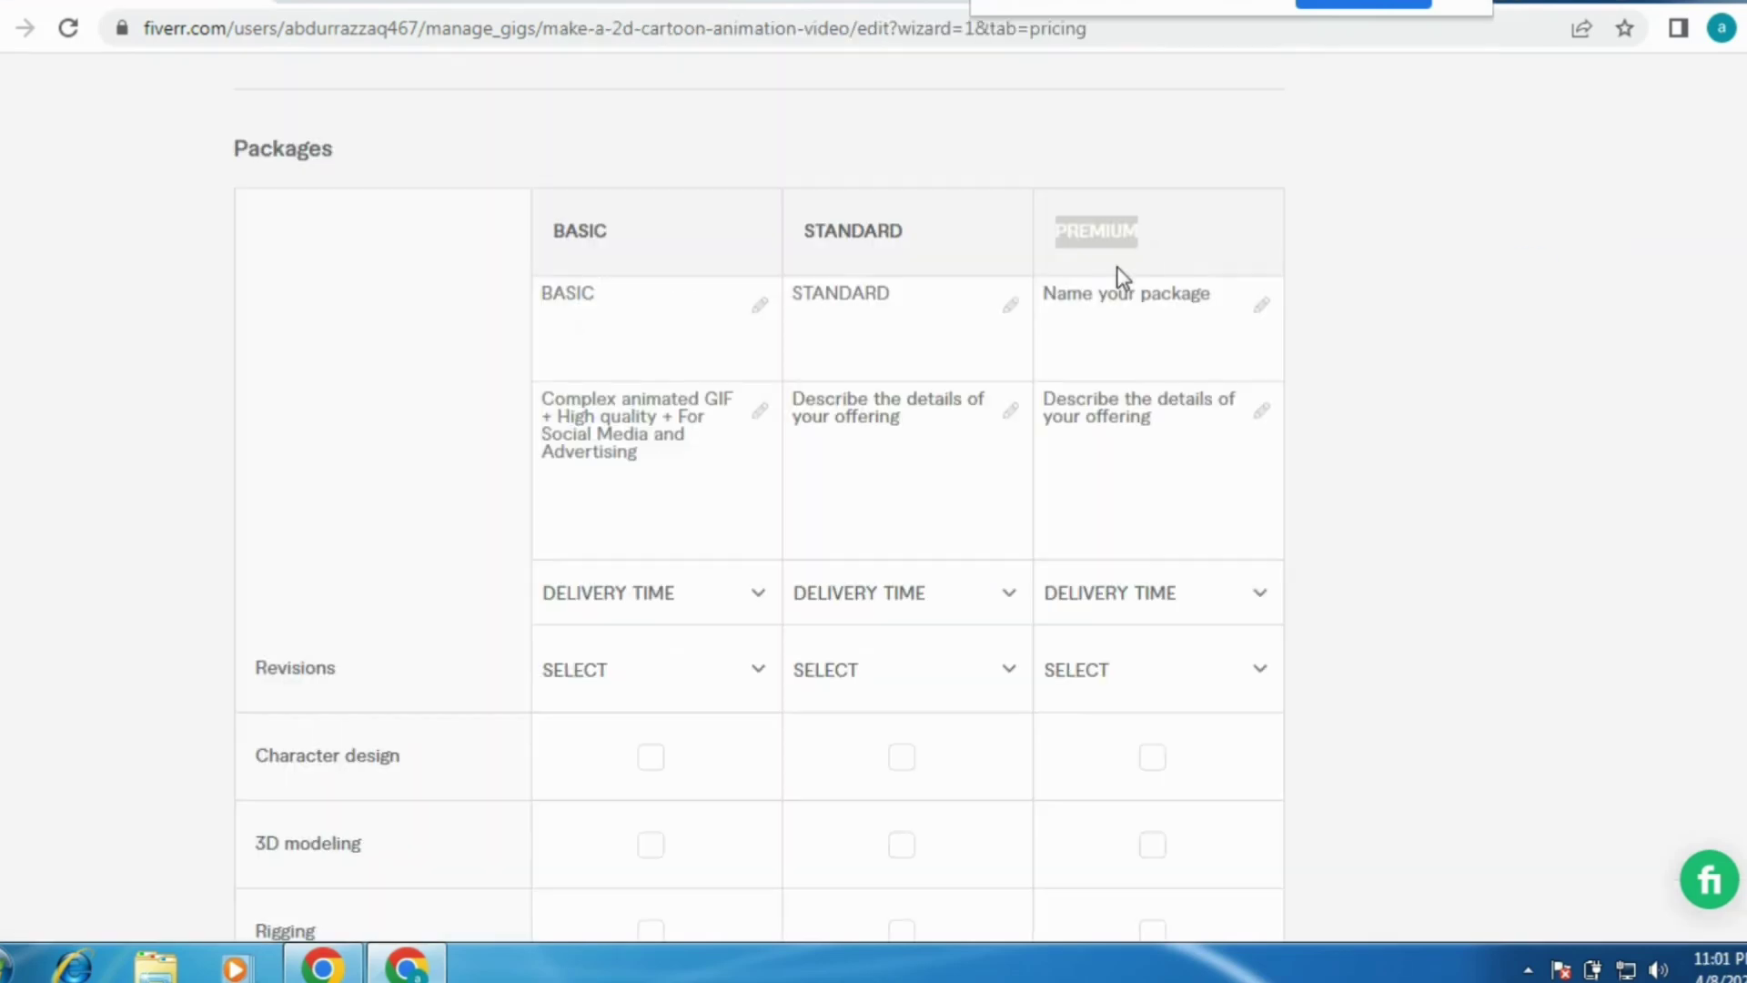
# Paste PREMIUM as the name of the Premium package in the packages table.
pyautogui.click(1076, 297)
pyautogui.rightClick(1078, 300)
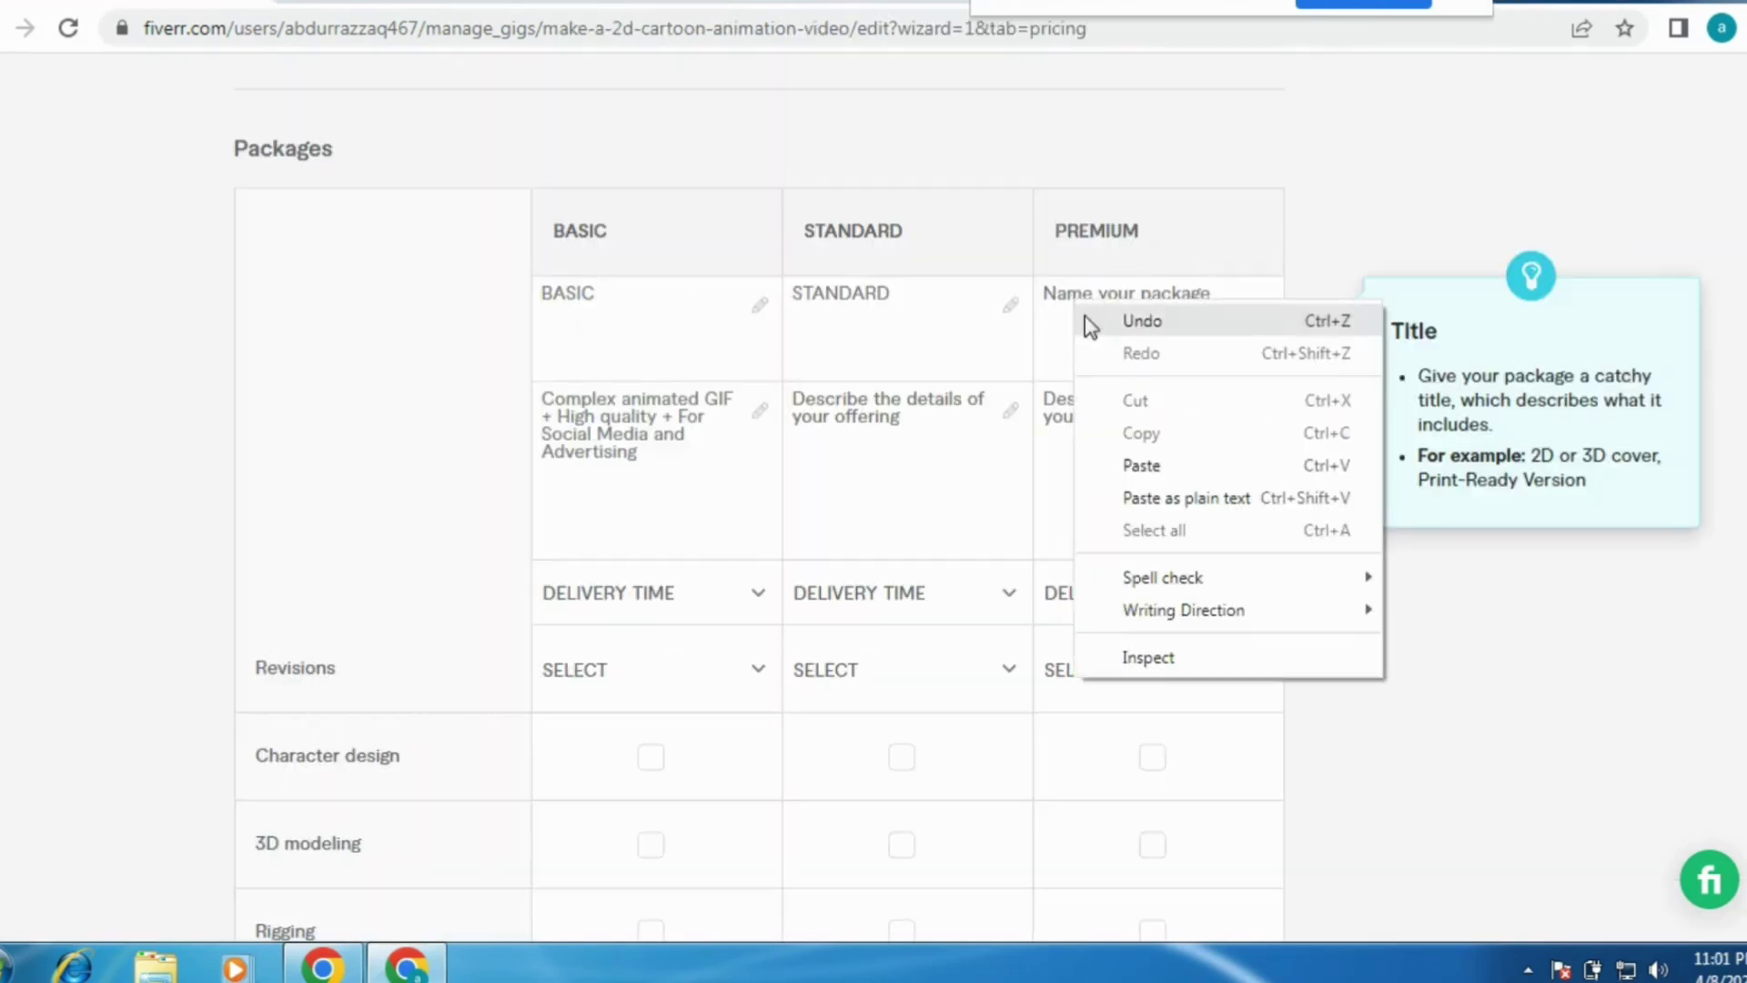
pyautogui.click(1141, 465)
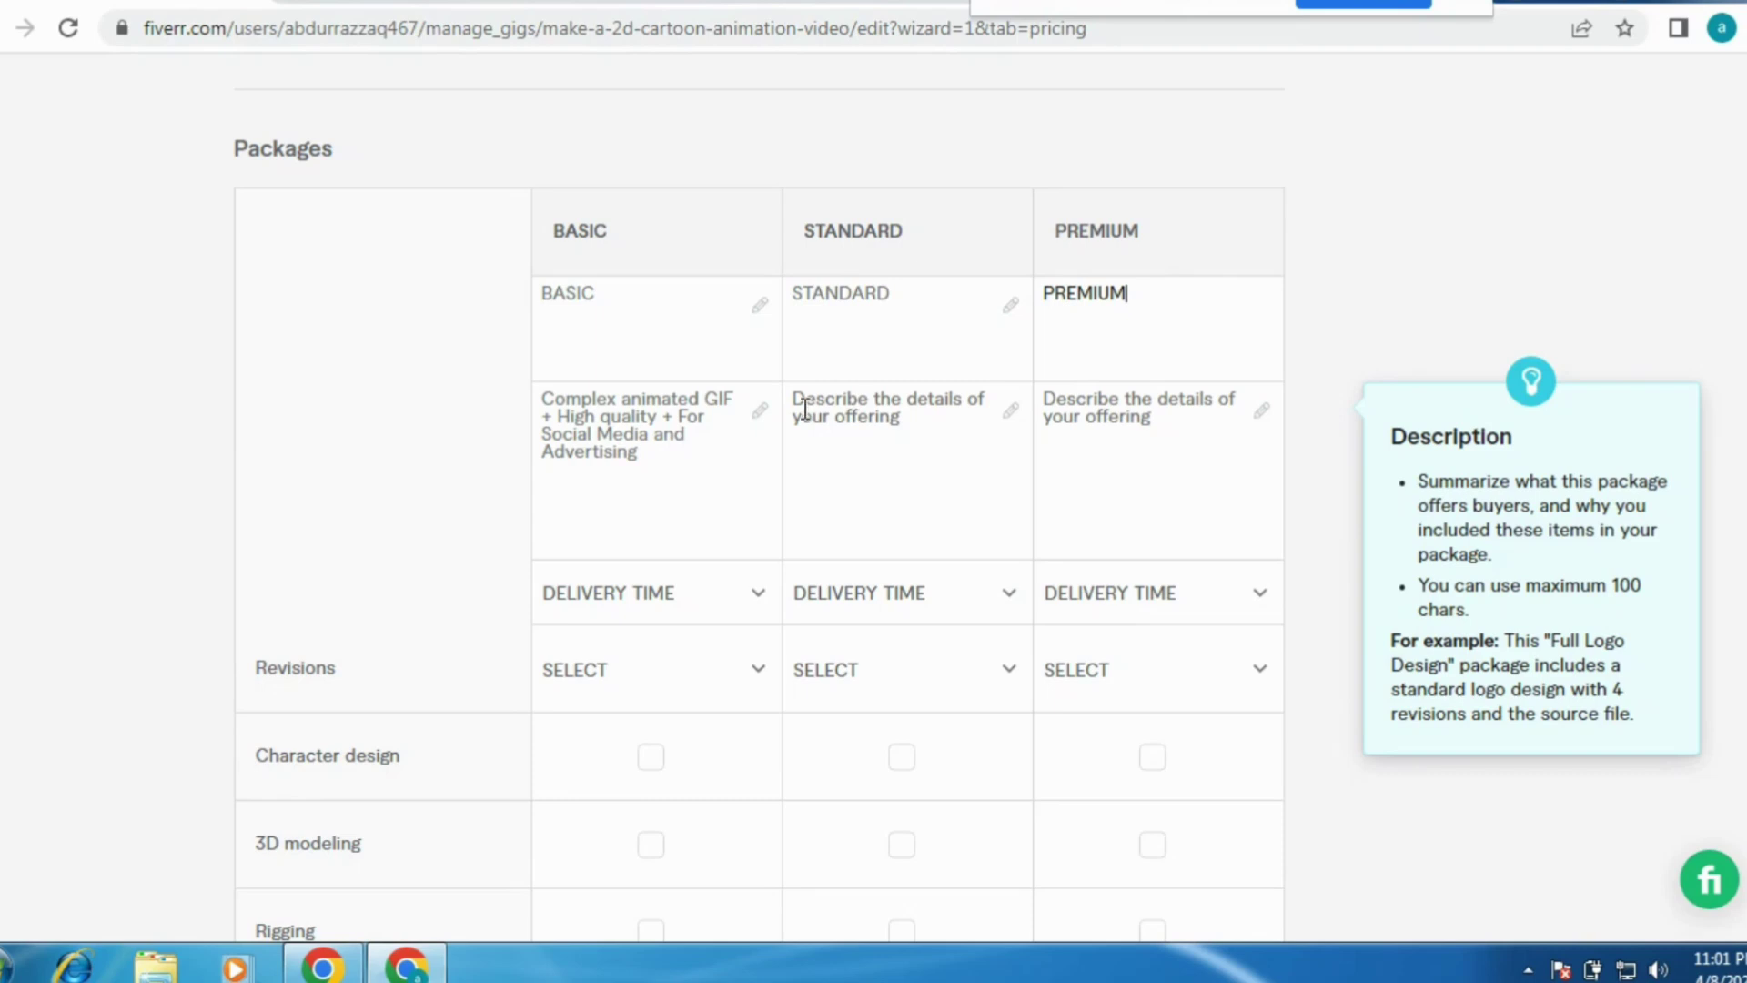
# Copy the reference gig's Standard description, "Short video + Full animation + 3 characters + High quality + Music + Audio Sync", into the Standard package's description.
pyautogui.click(491, 3)
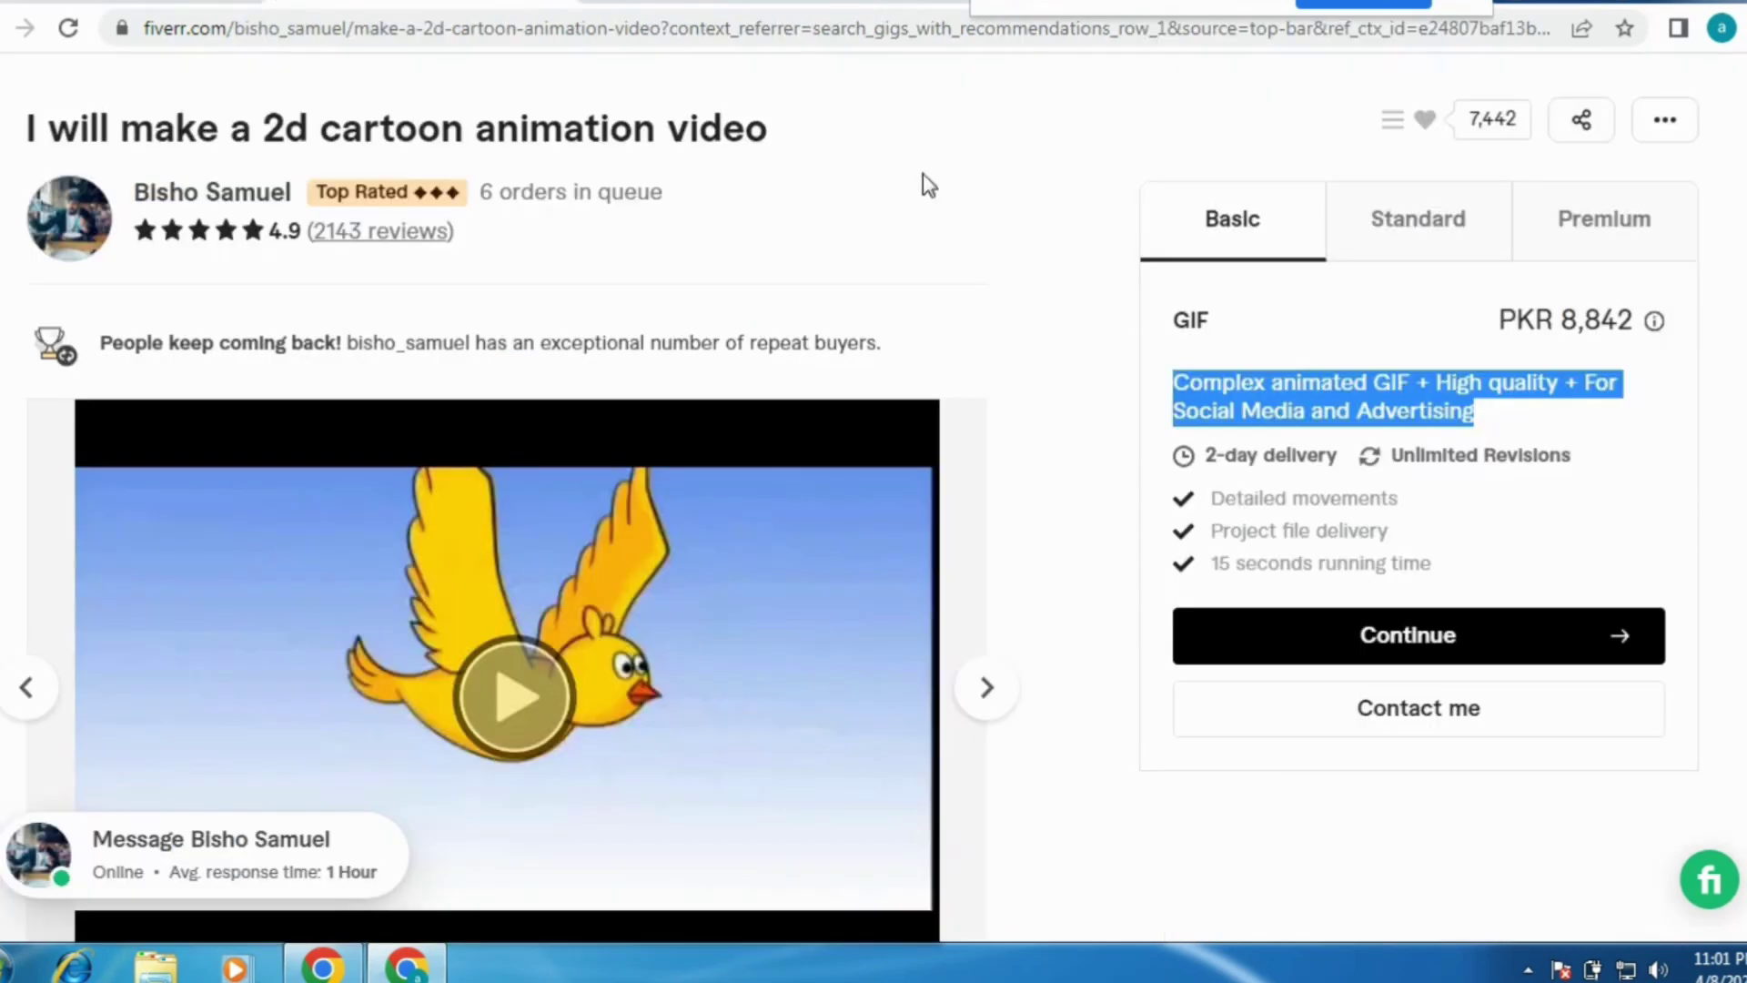
pyautogui.click(1406, 226)
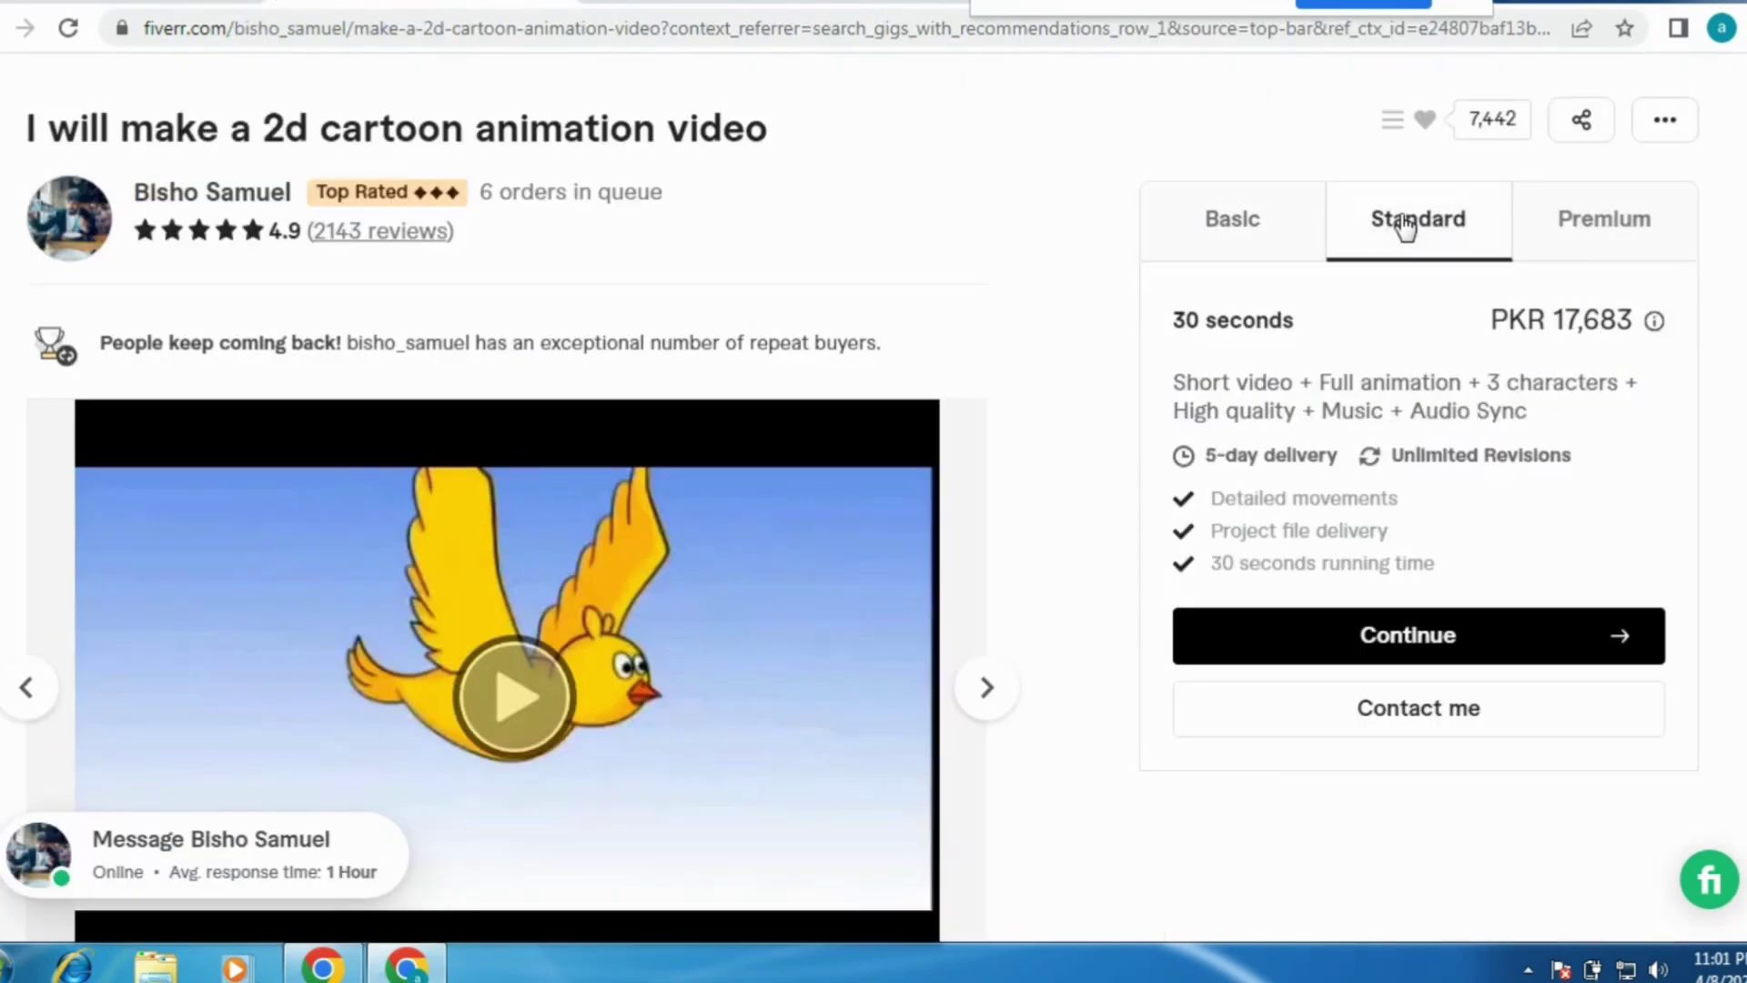
pyautogui.moveTo(1173, 380); pyautogui.dragTo(1564, 421)
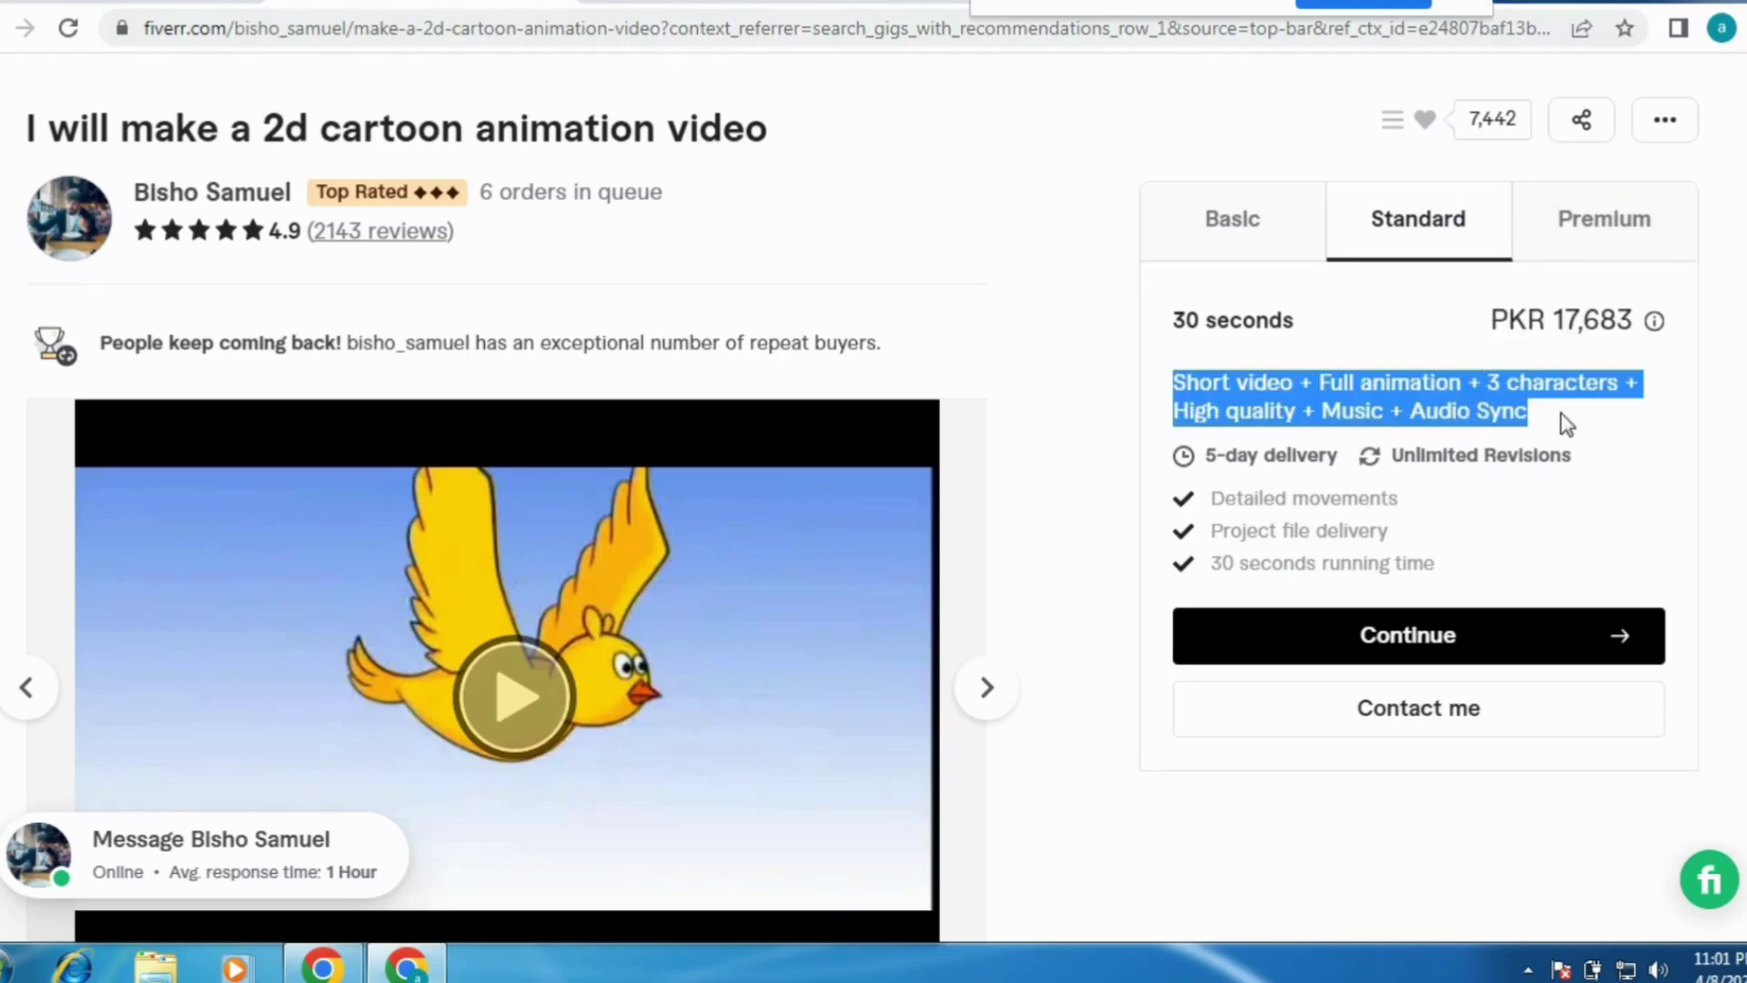
pyautogui.rightClick(1489, 410)
pyautogui.click(1420, 433)
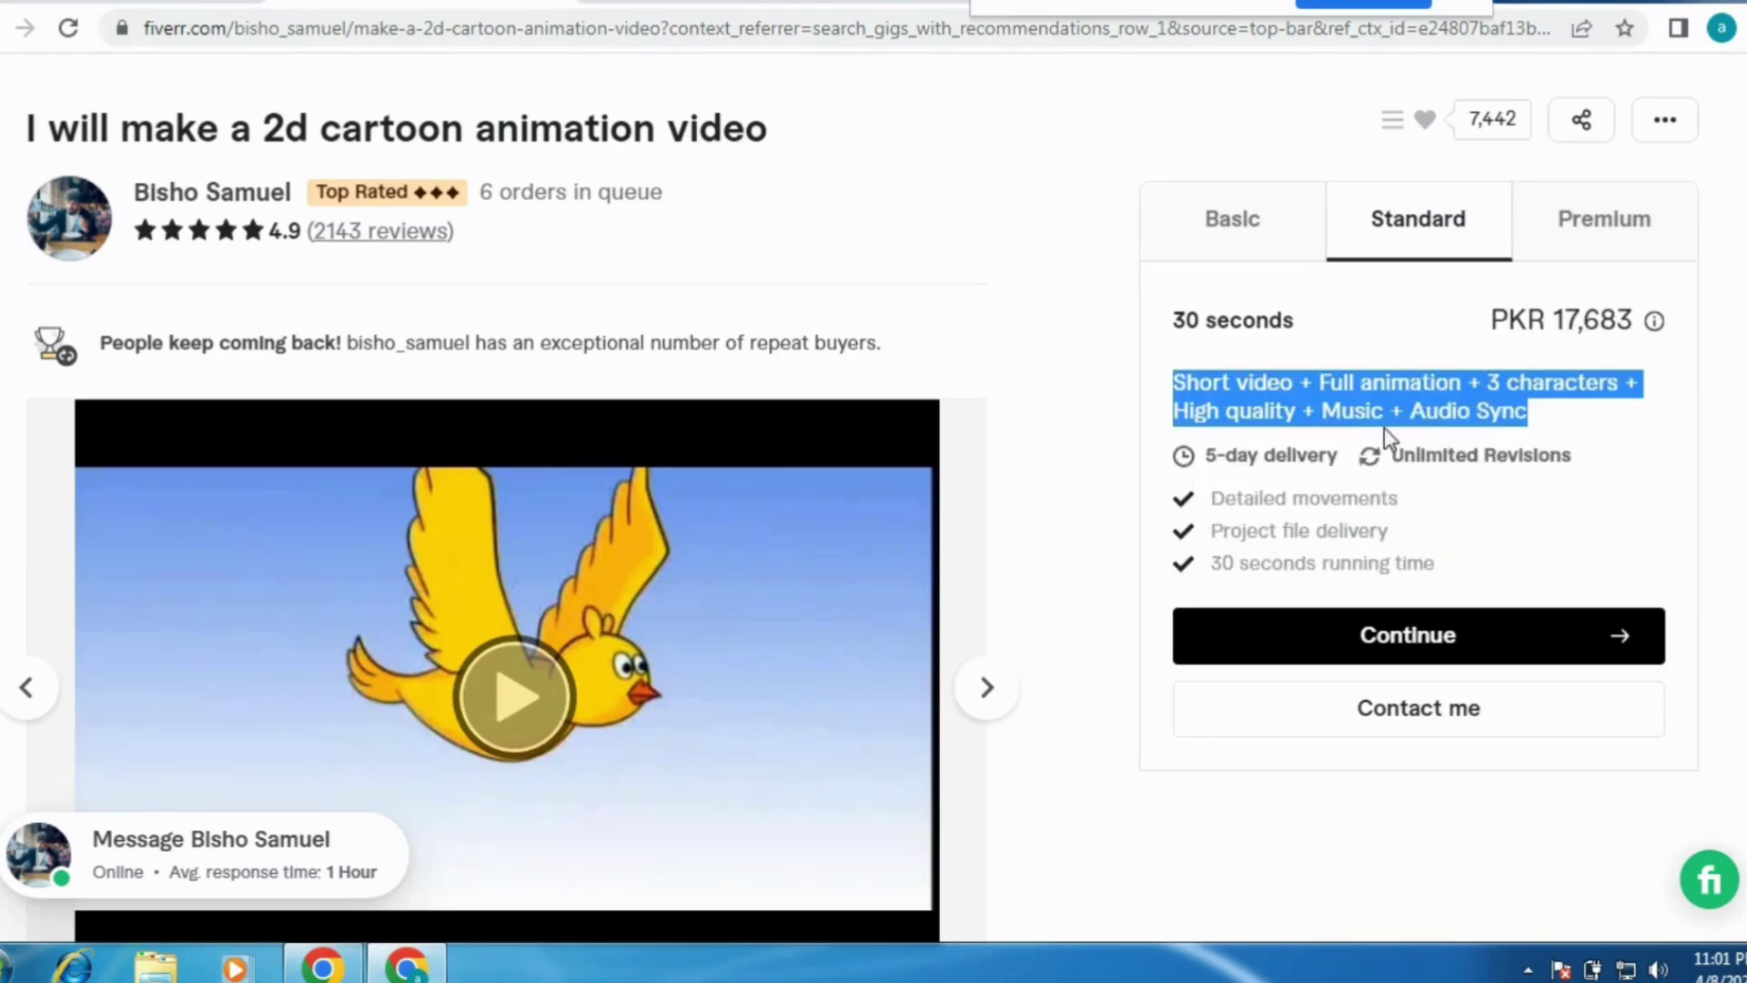
pyautogui.click(339, 3)
pyautogui.click(812, 402)
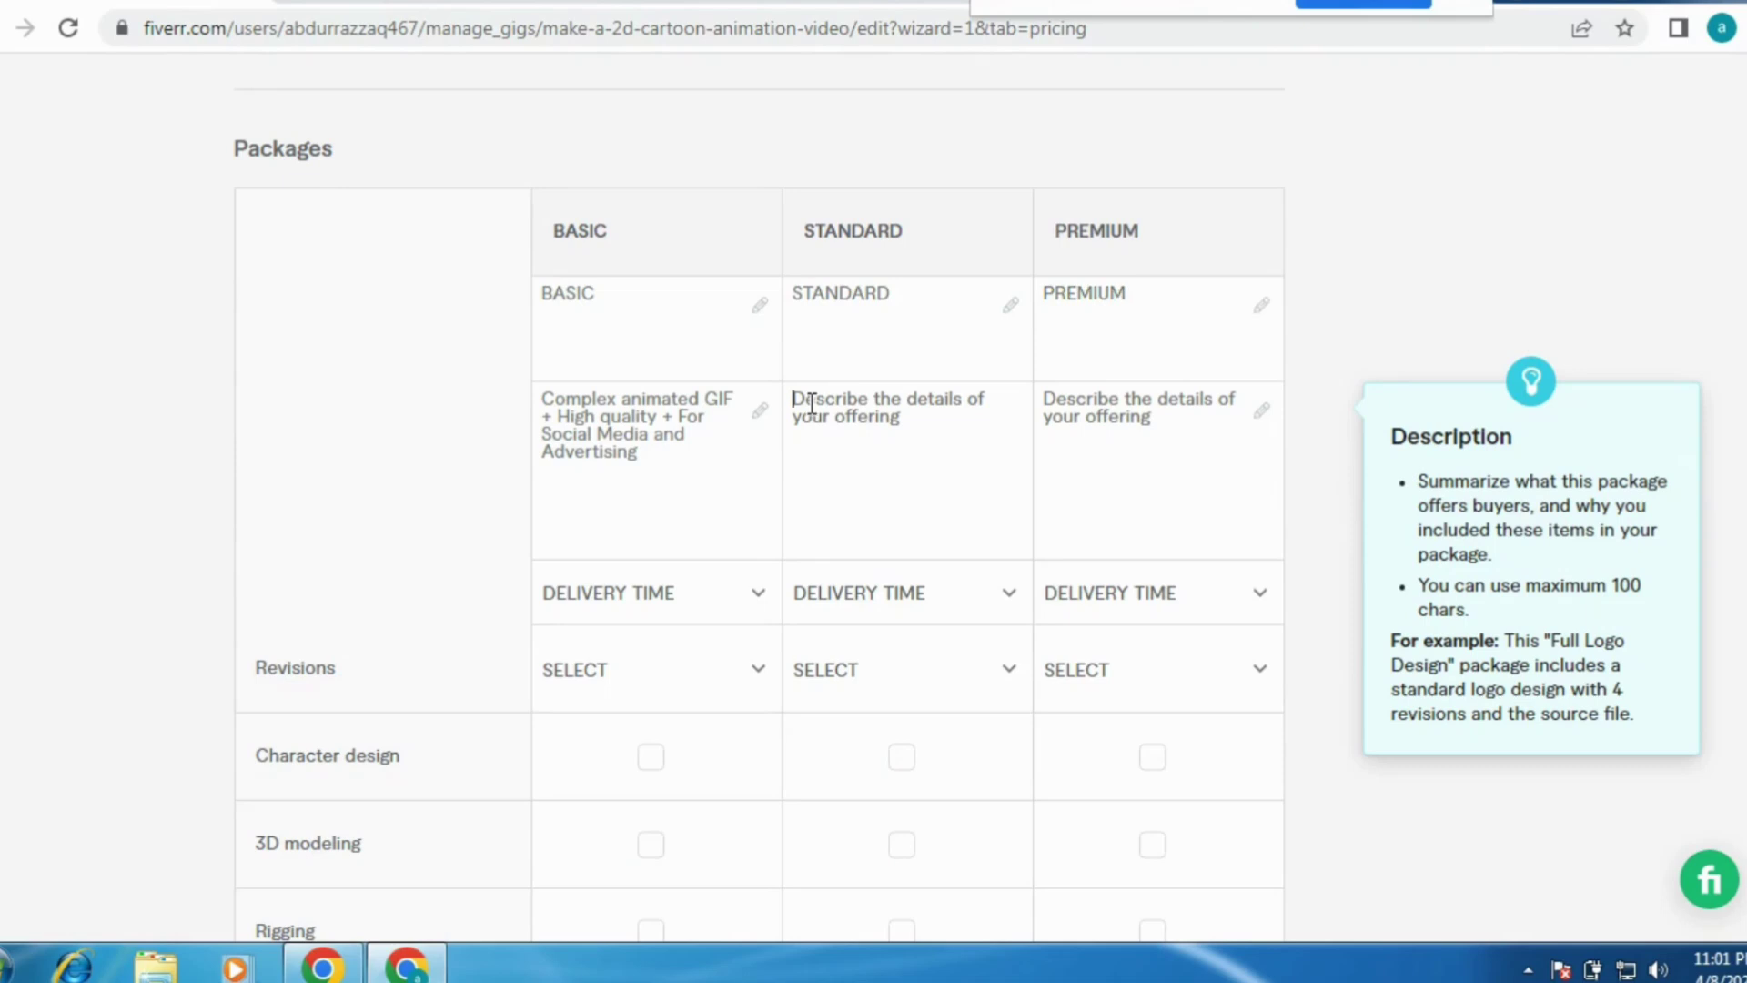
pyautogui.rightClick(811, 402)
pyautogui.click(837, 570)
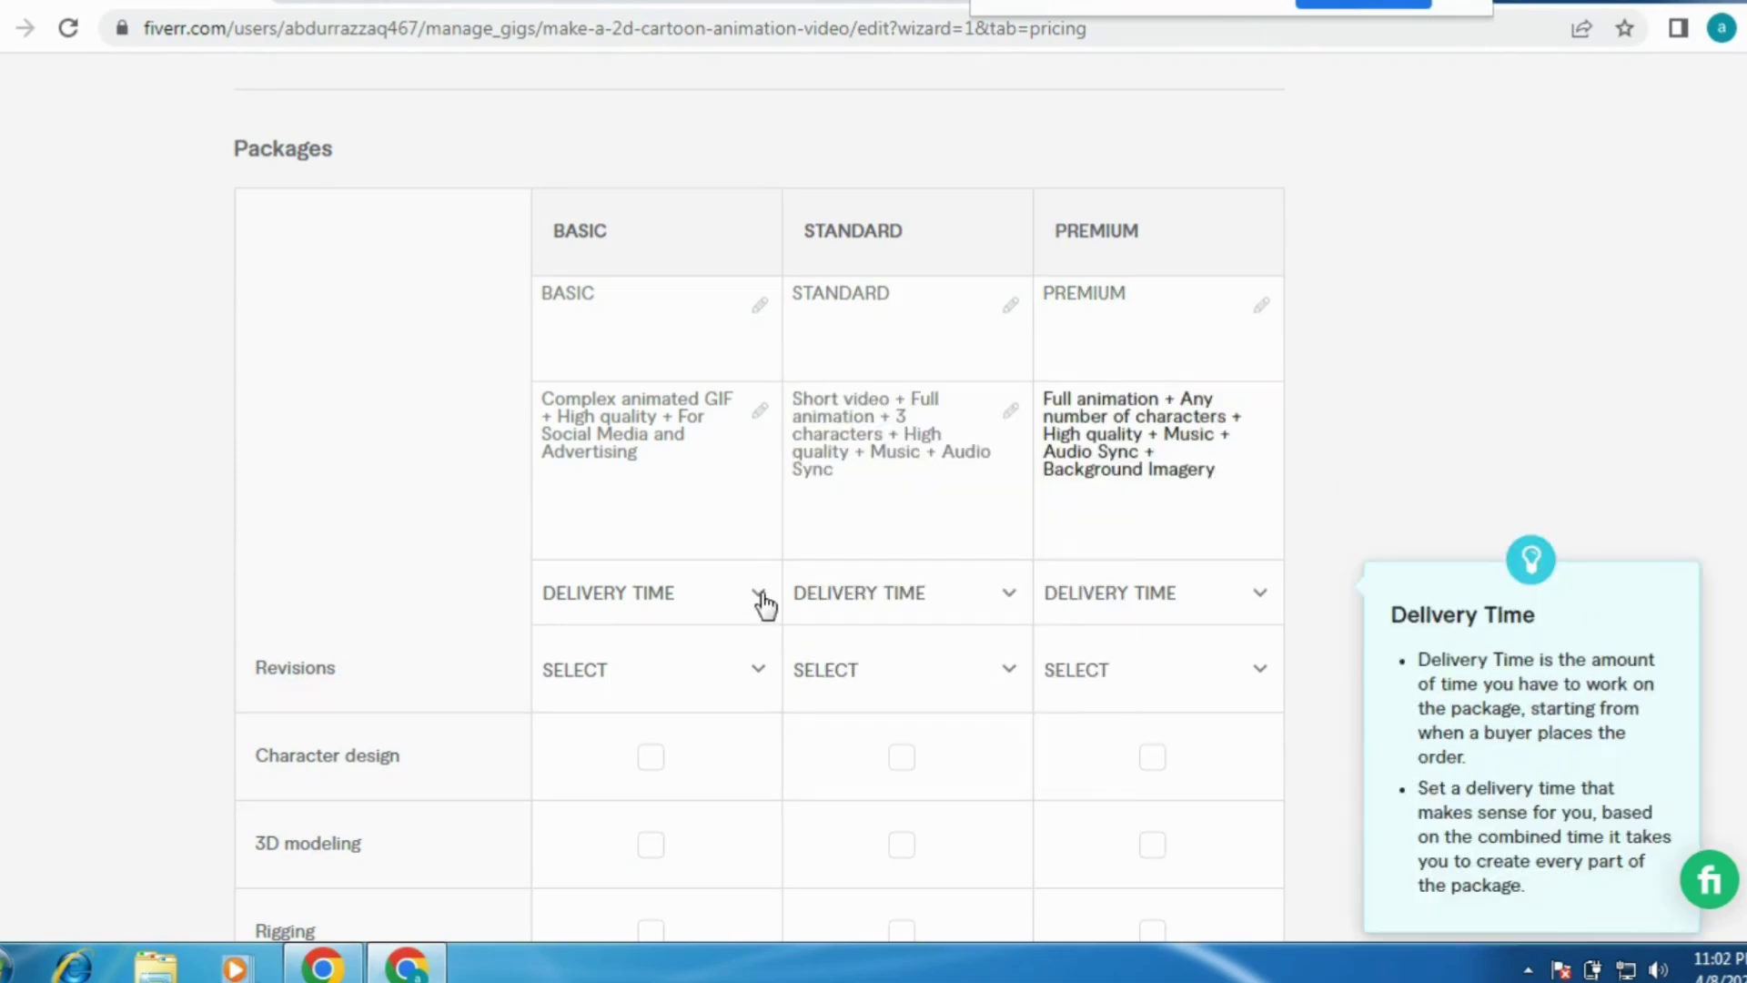
# Set the package delivery times to 2 days for Basic, 4 days for Standard and 6 days for Premium.
pyautogui.click(759, 596)
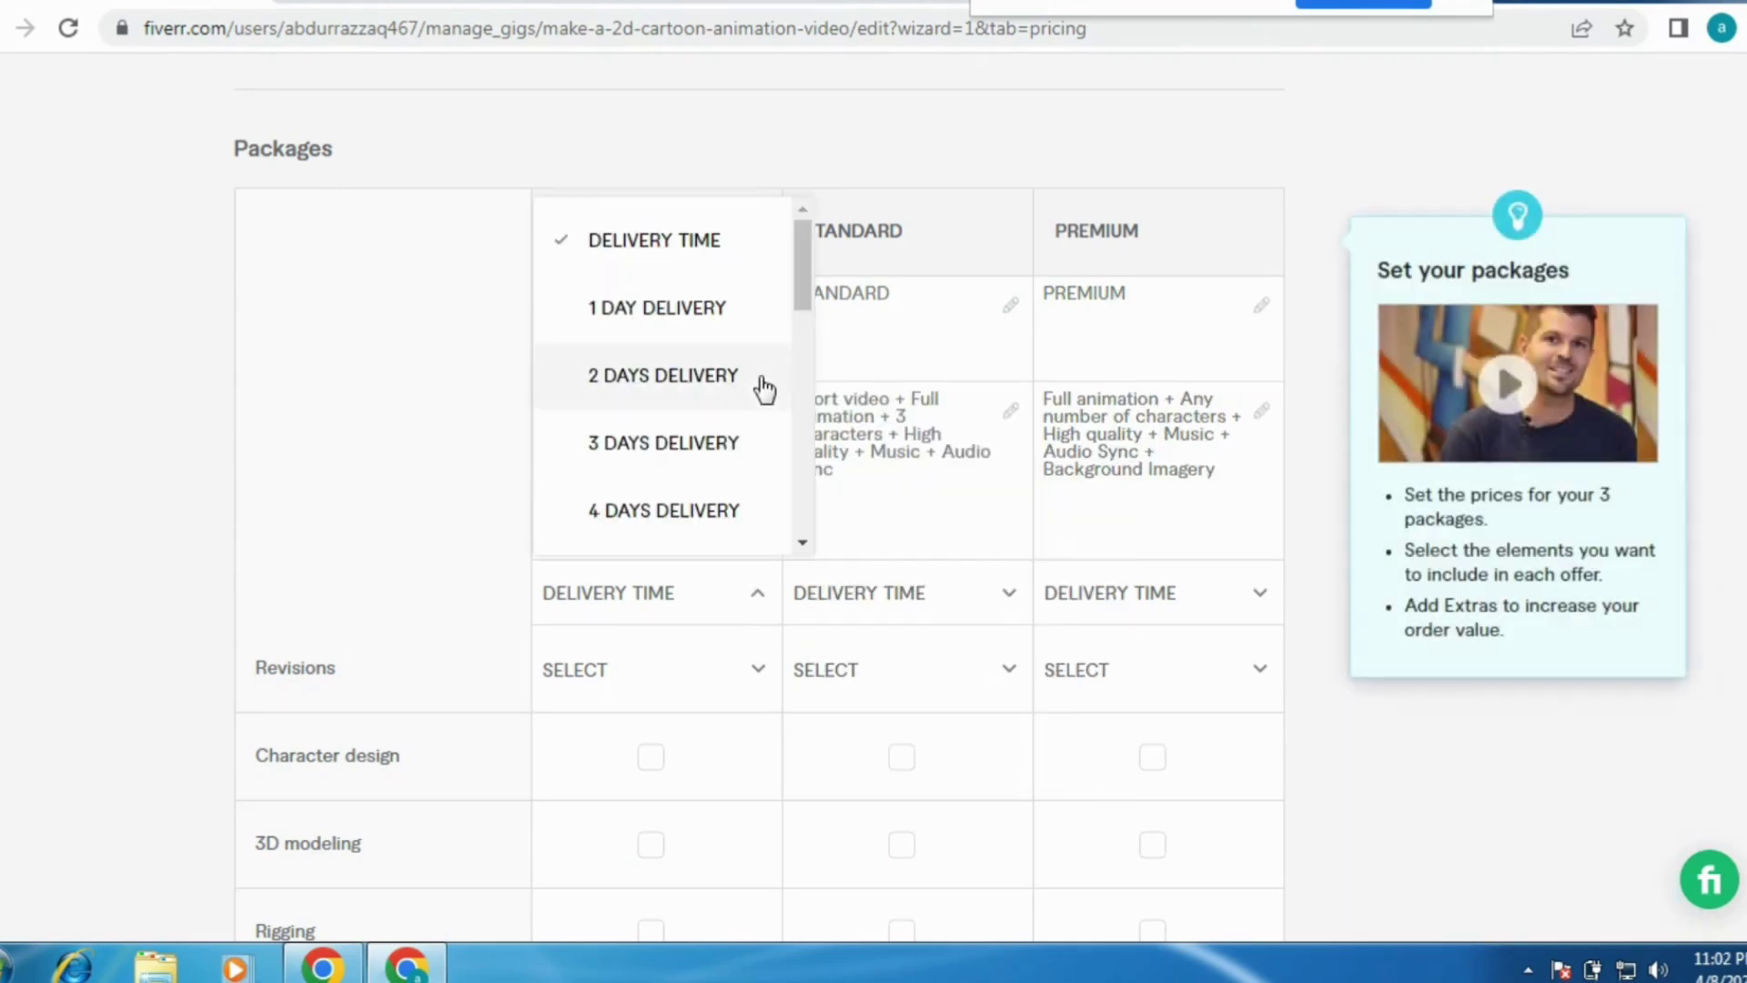
pyautogui.click(702, 393)
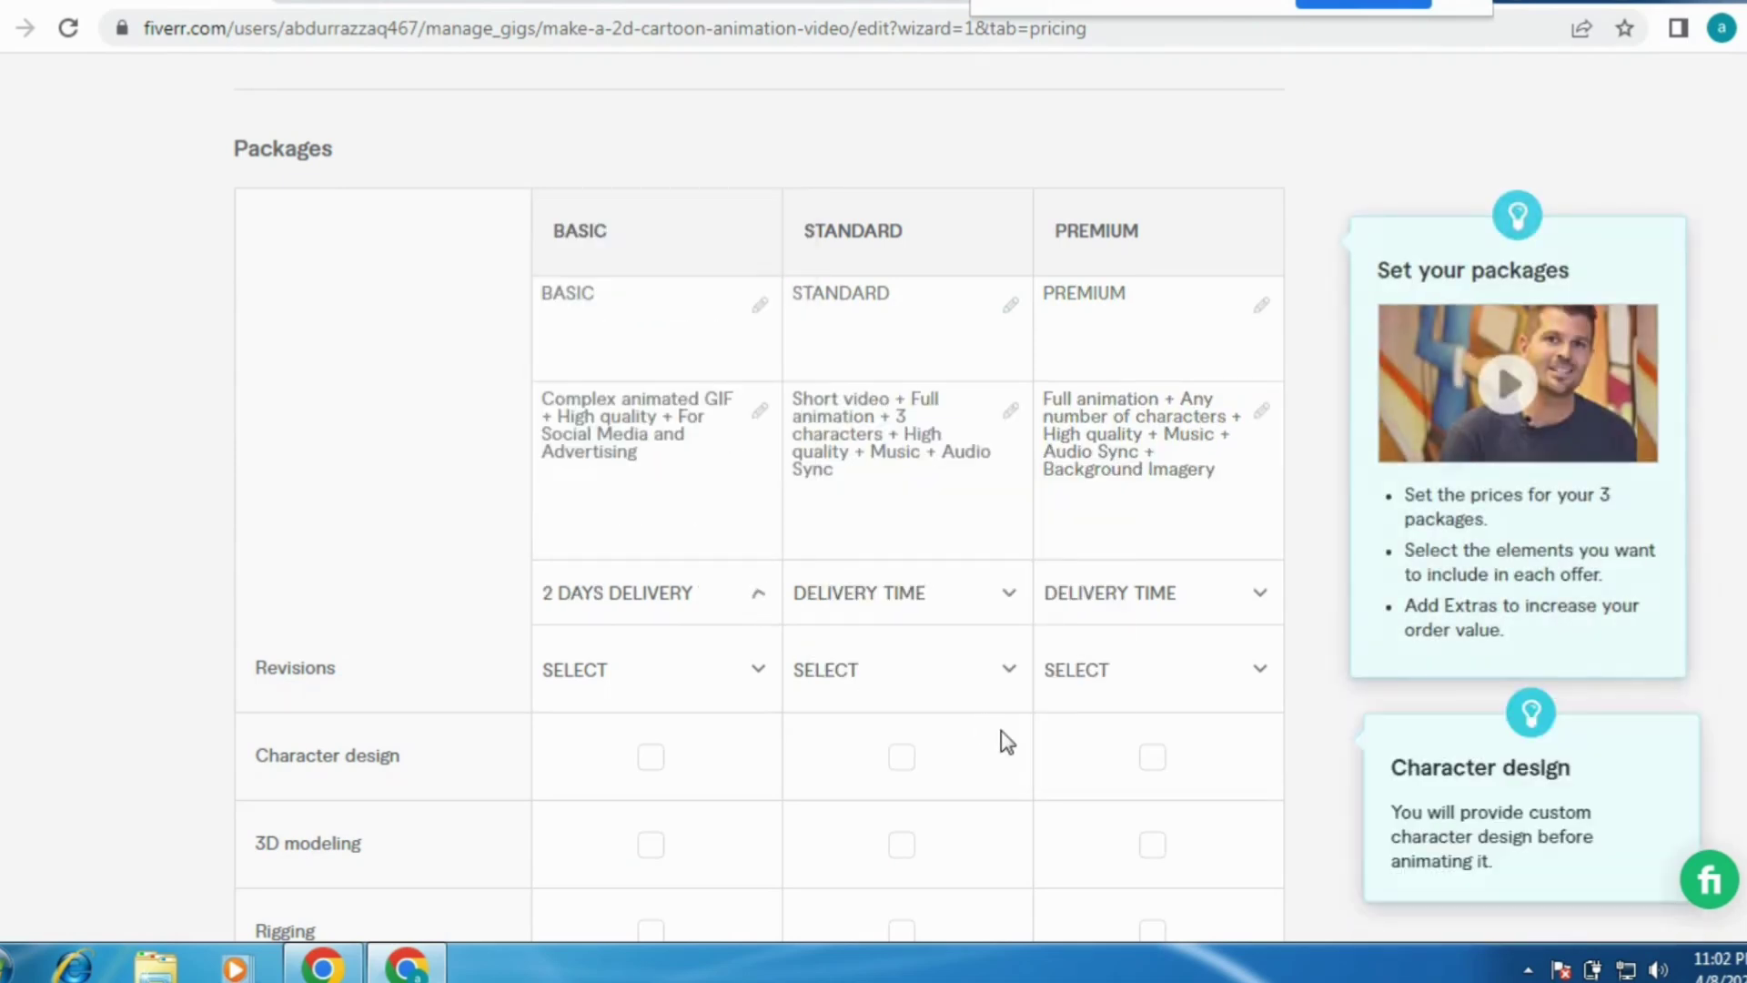
pyautogui.click(1007, 596)
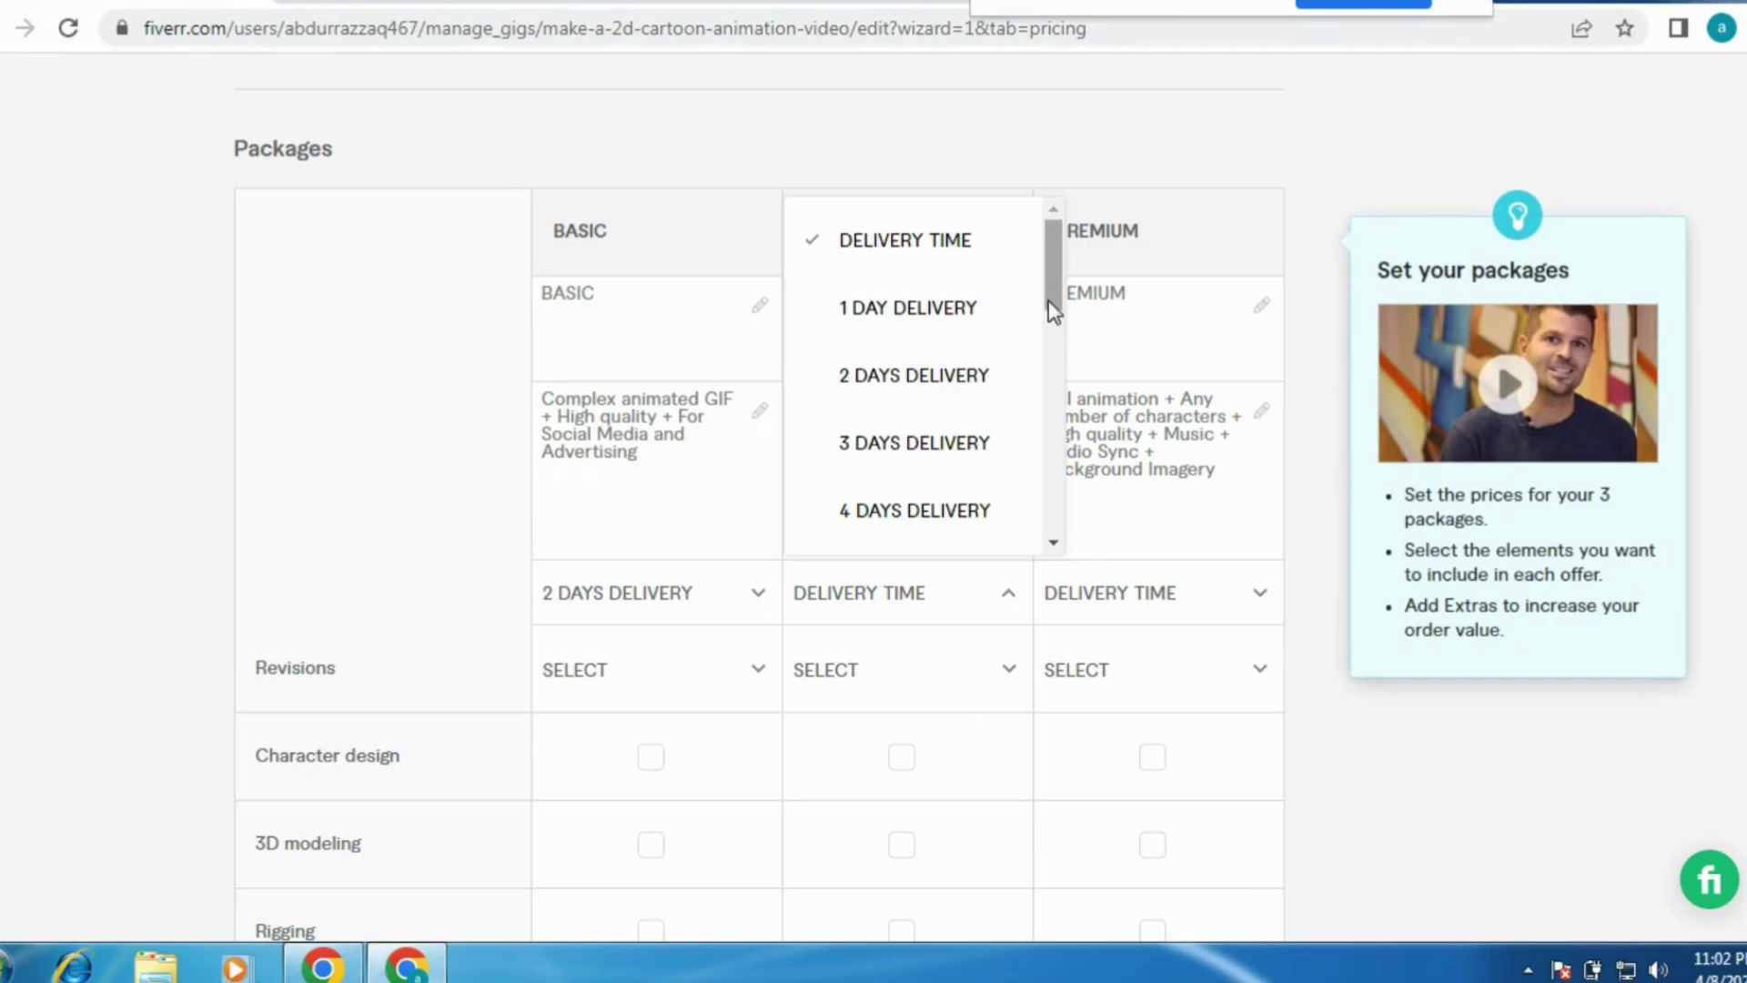
pyautogui.moveTo(1053, 309); pyautogui.dragTo(1056, 357)
pyautogui.click(971, 386)
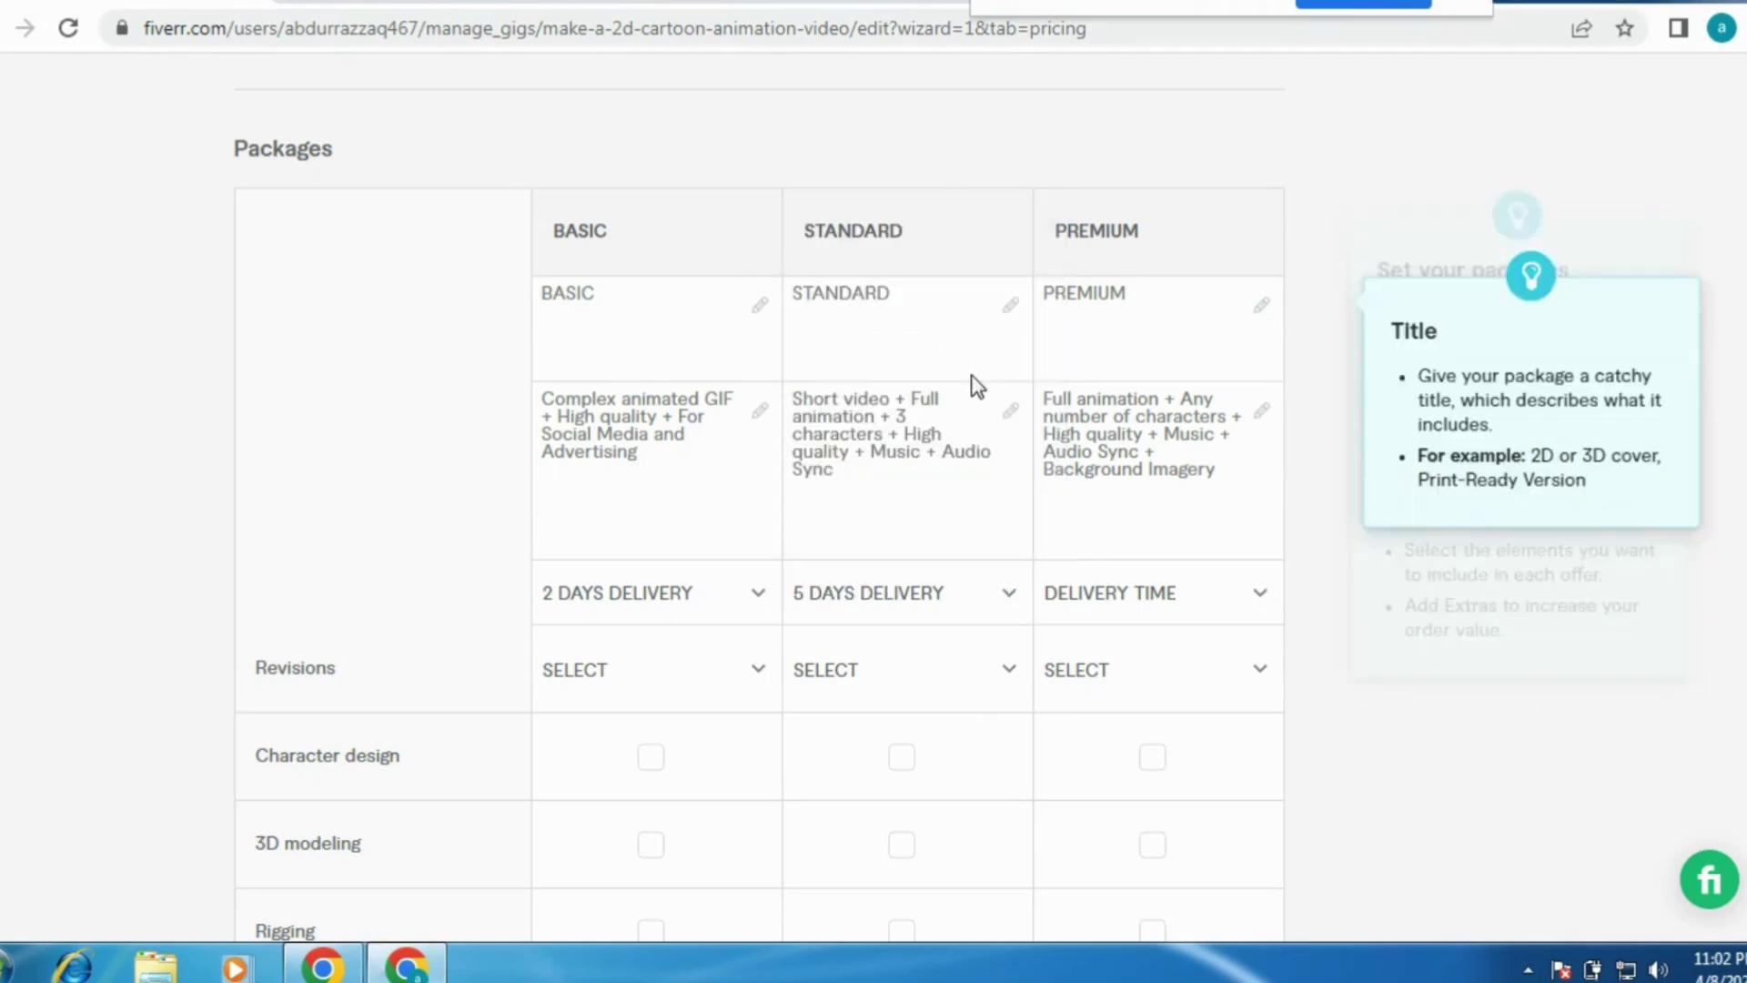
pyautogui.click(1259, 602)
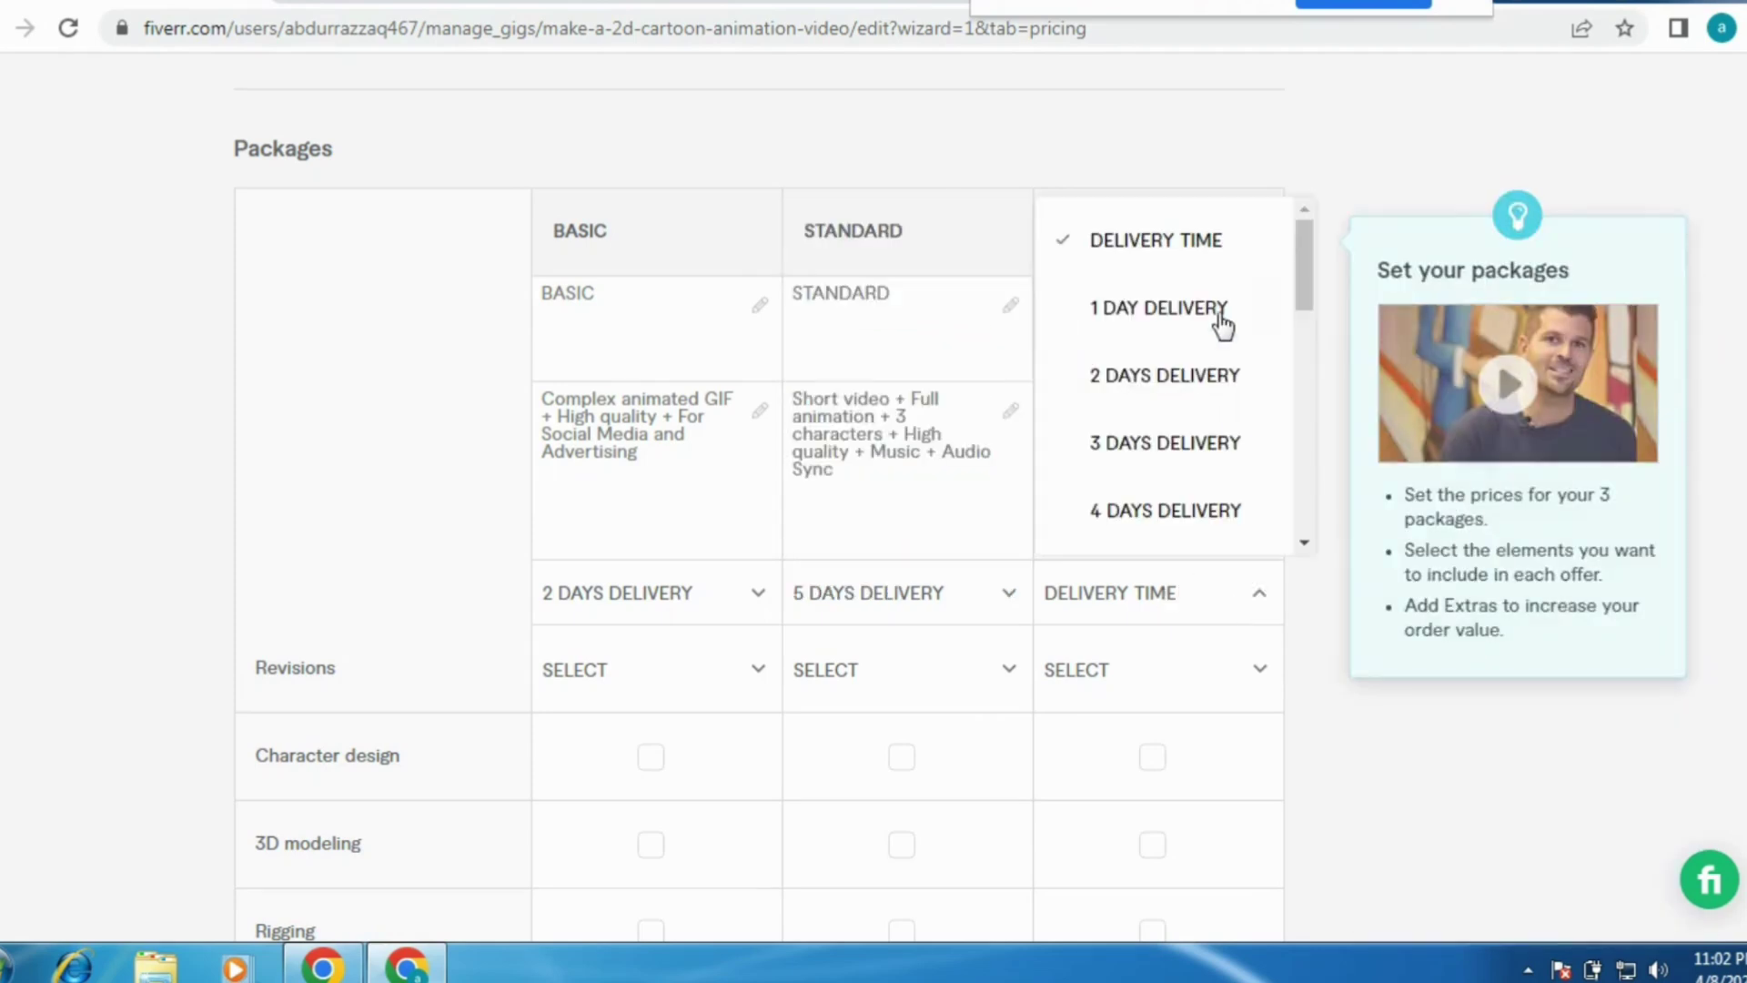
pyautogui.moveTo(1301, 284); pyautogui.dragTo(1320, 368)
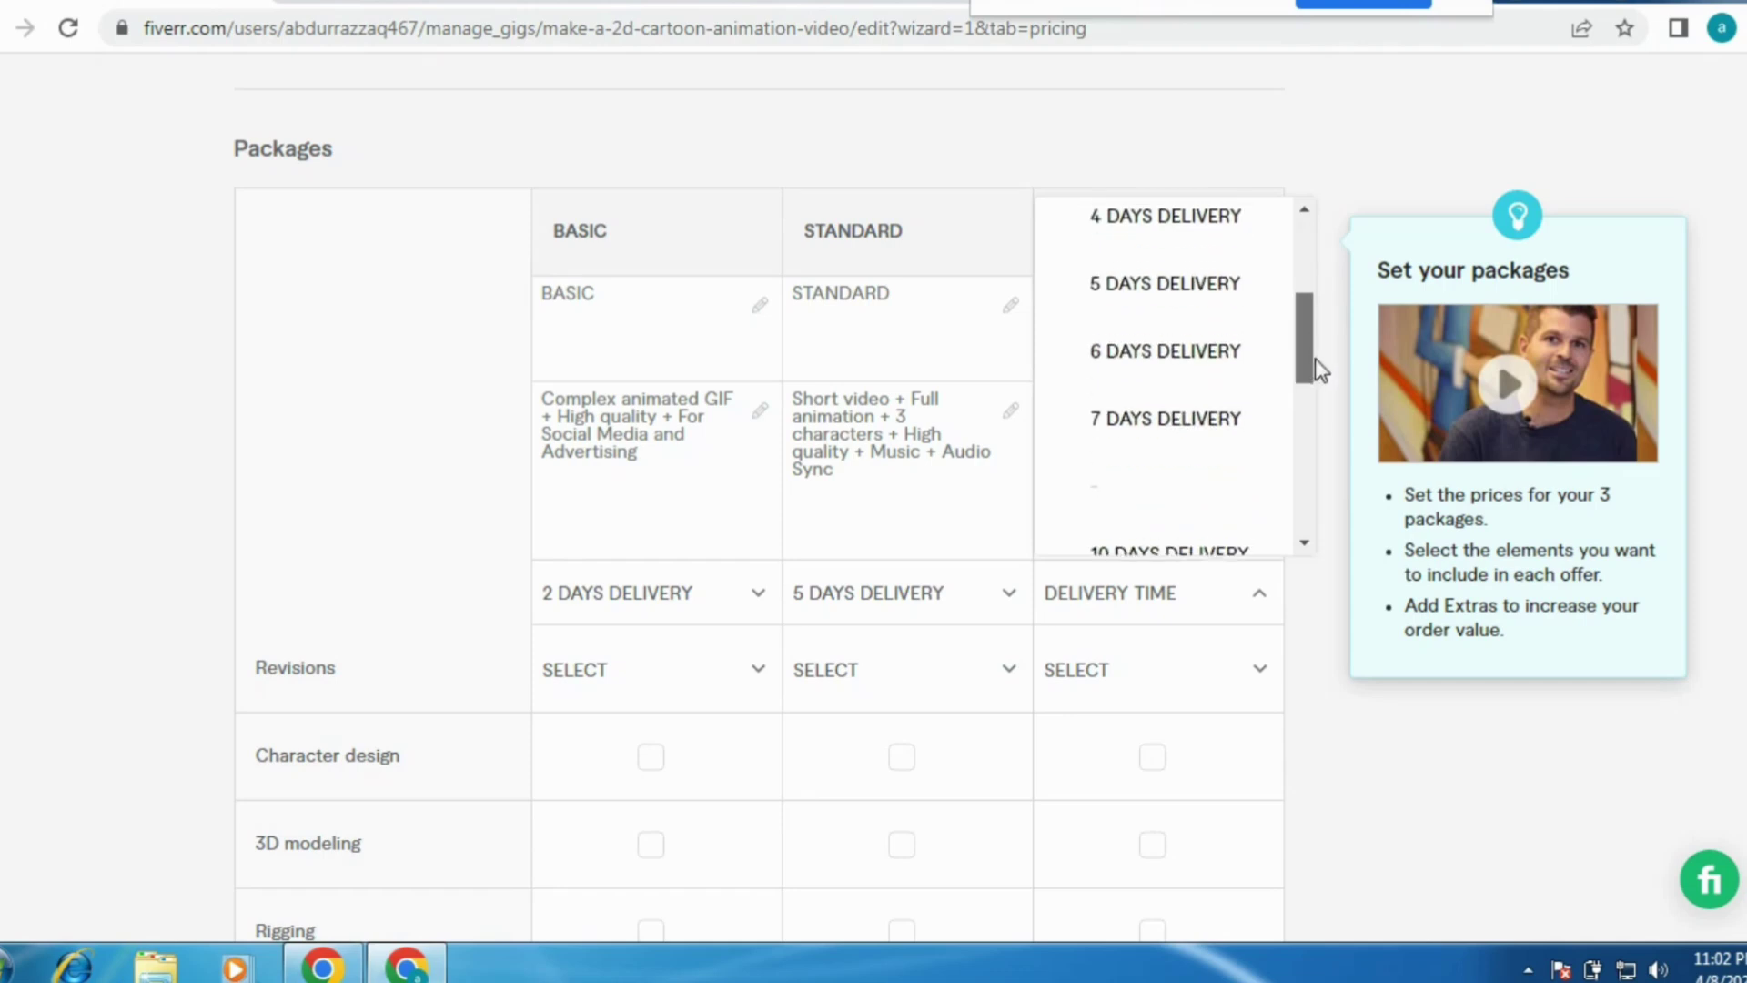
pyautogui.click(1210, 360)
# Set the number of revisions to 3 for Basic, 3 for Standard and 5 for Premium.
pyautogui.click(692, 670)
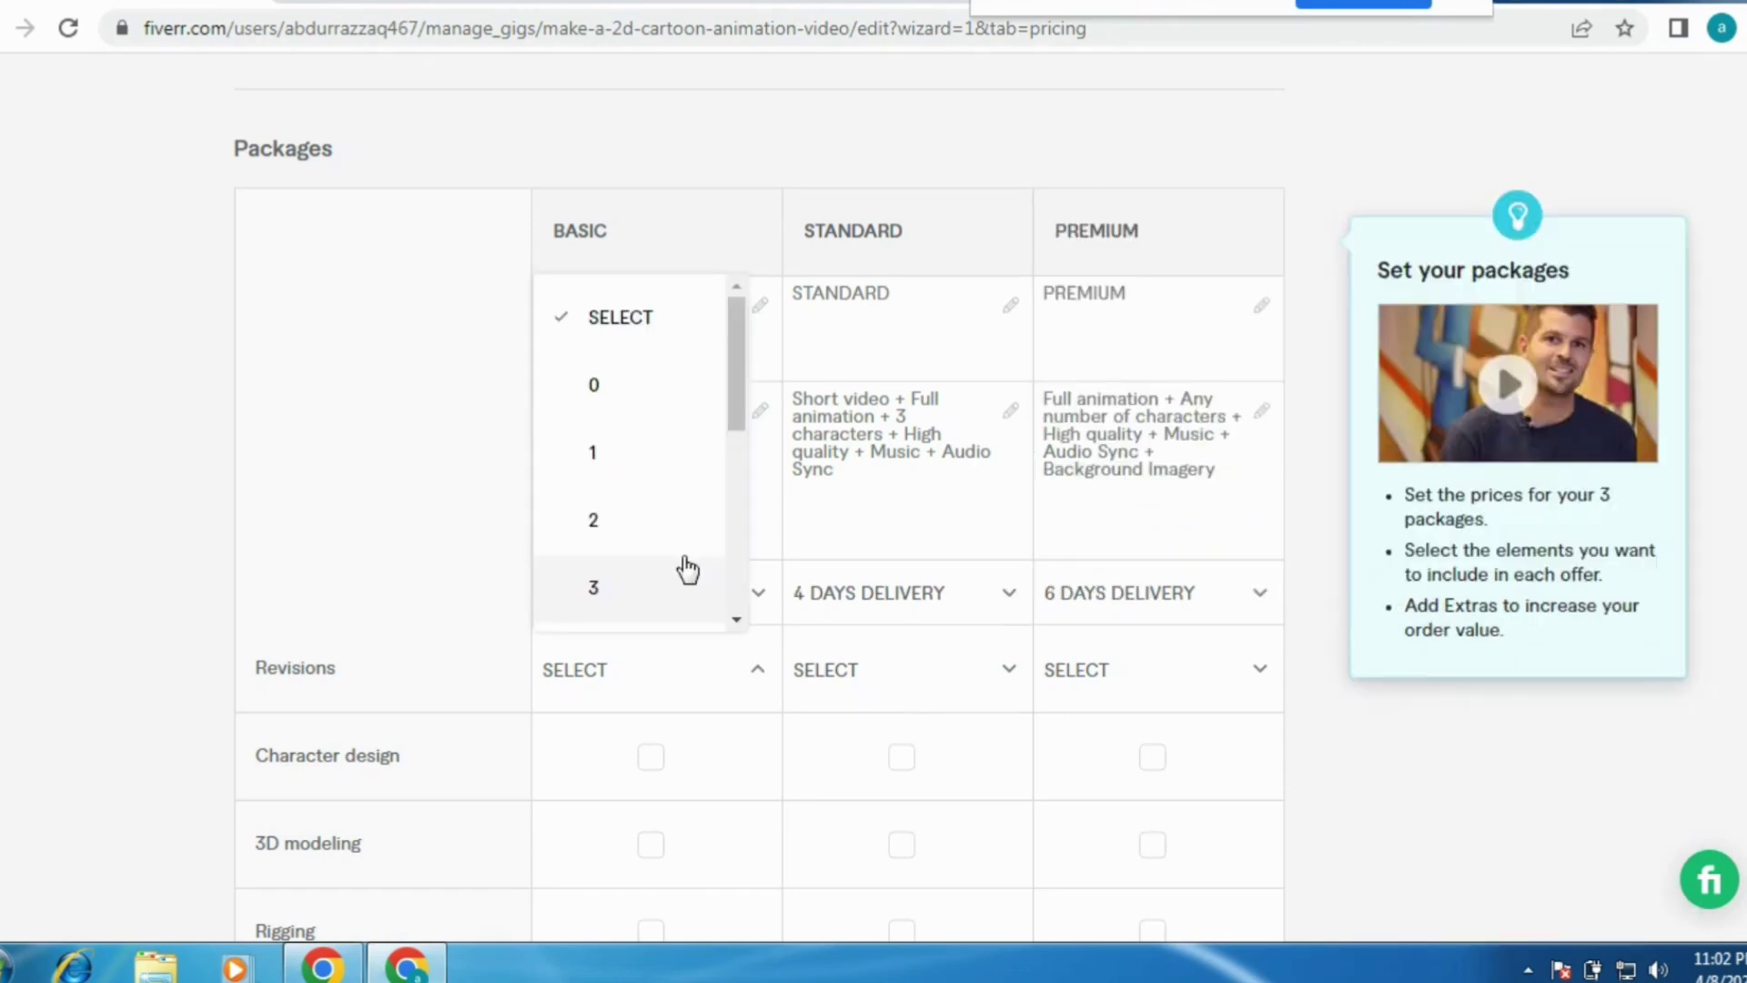
pyautogui.click(682, 584)
pyautogui.click(1008, 671)
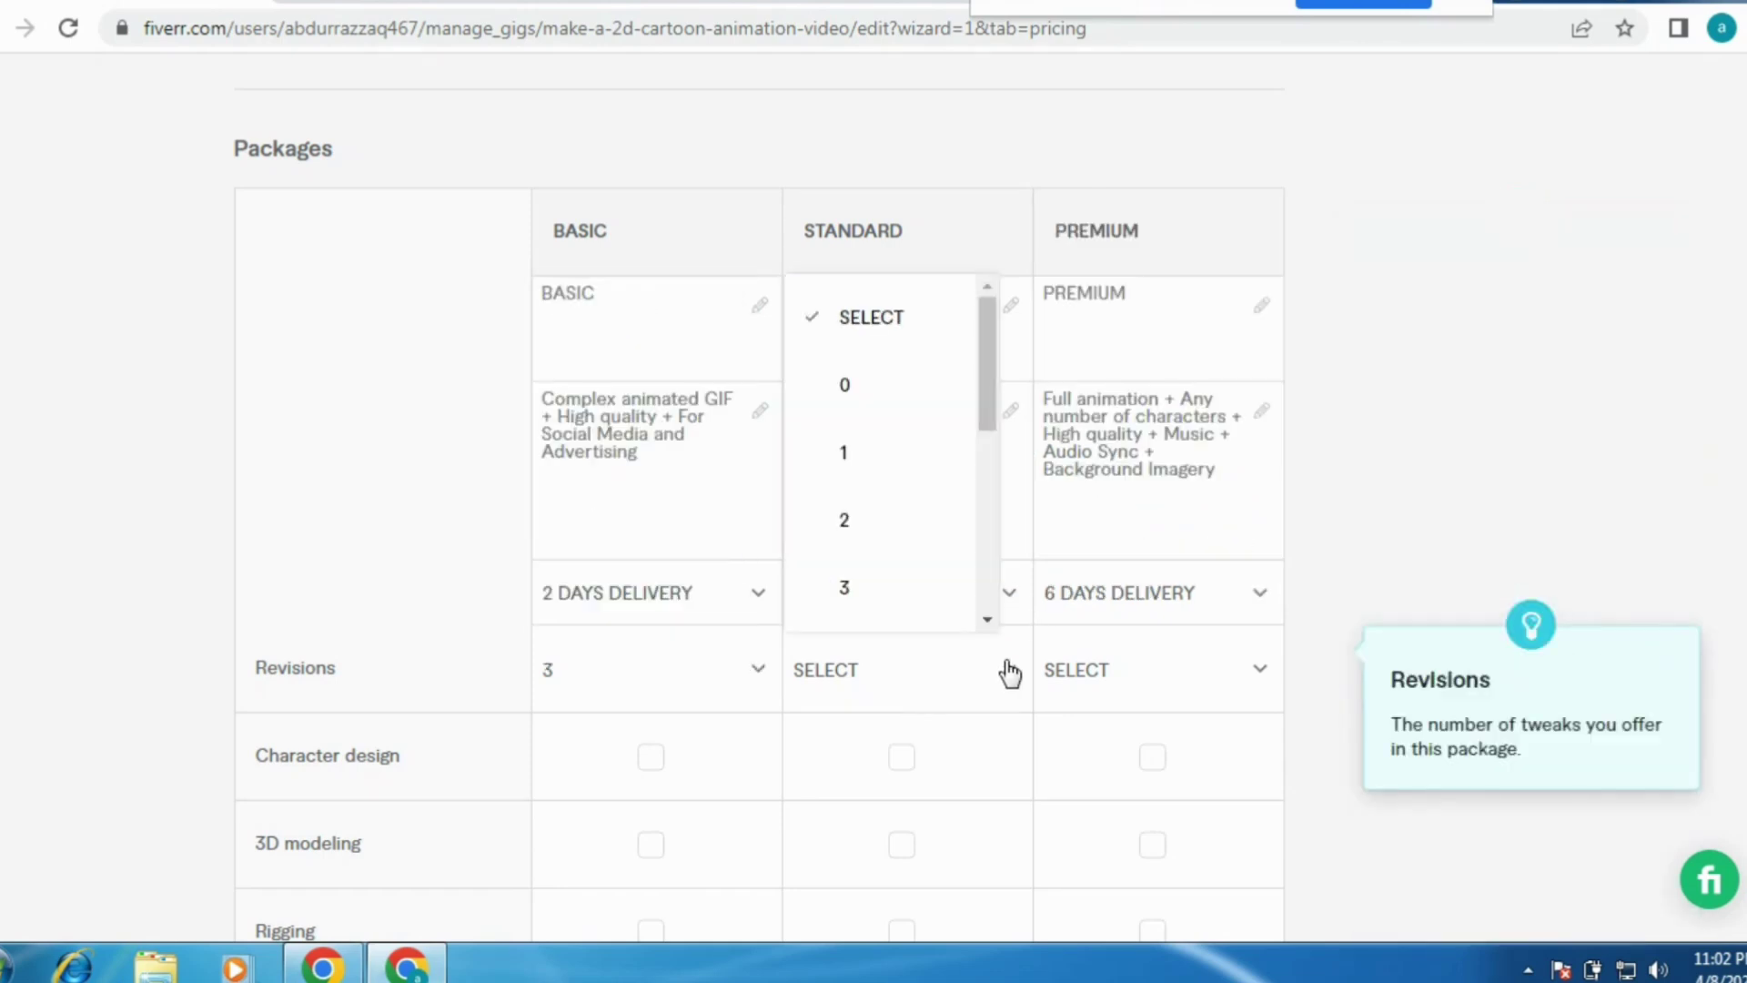
pyautogui.click(848, 590)
pyautogui.click(1263, 677)
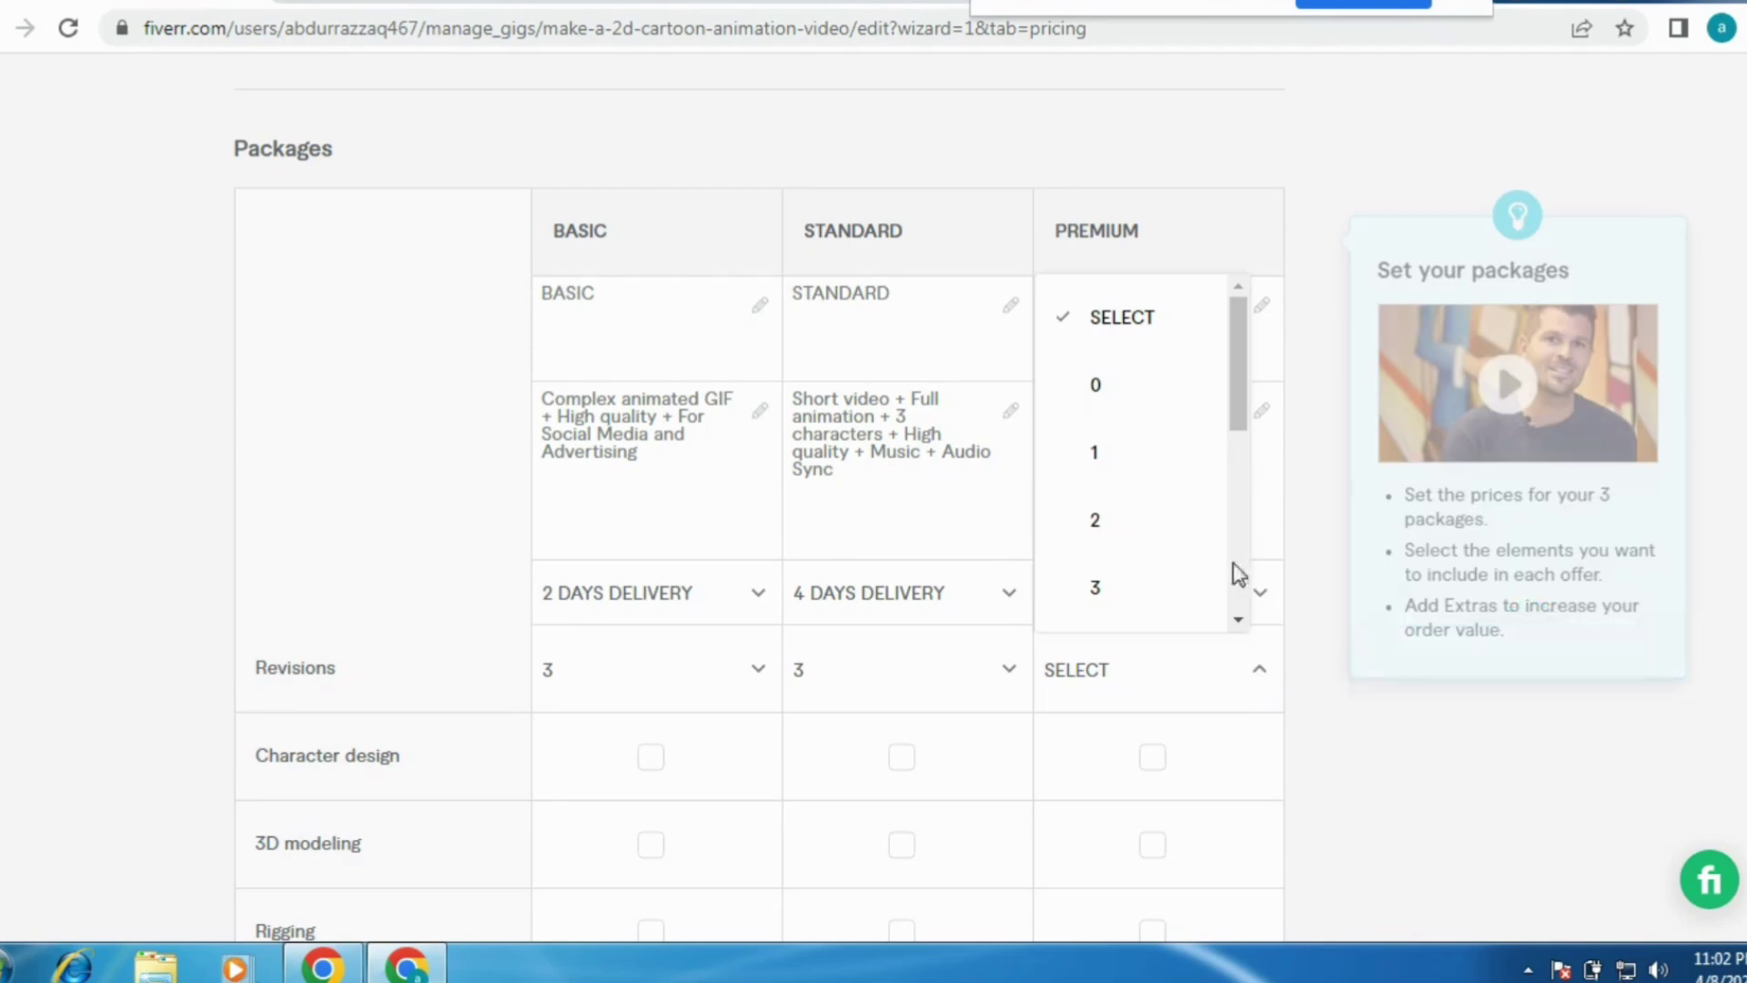
pyautogui.moveTo(1234, 433); pyautogui.dragTo(1247, 491)
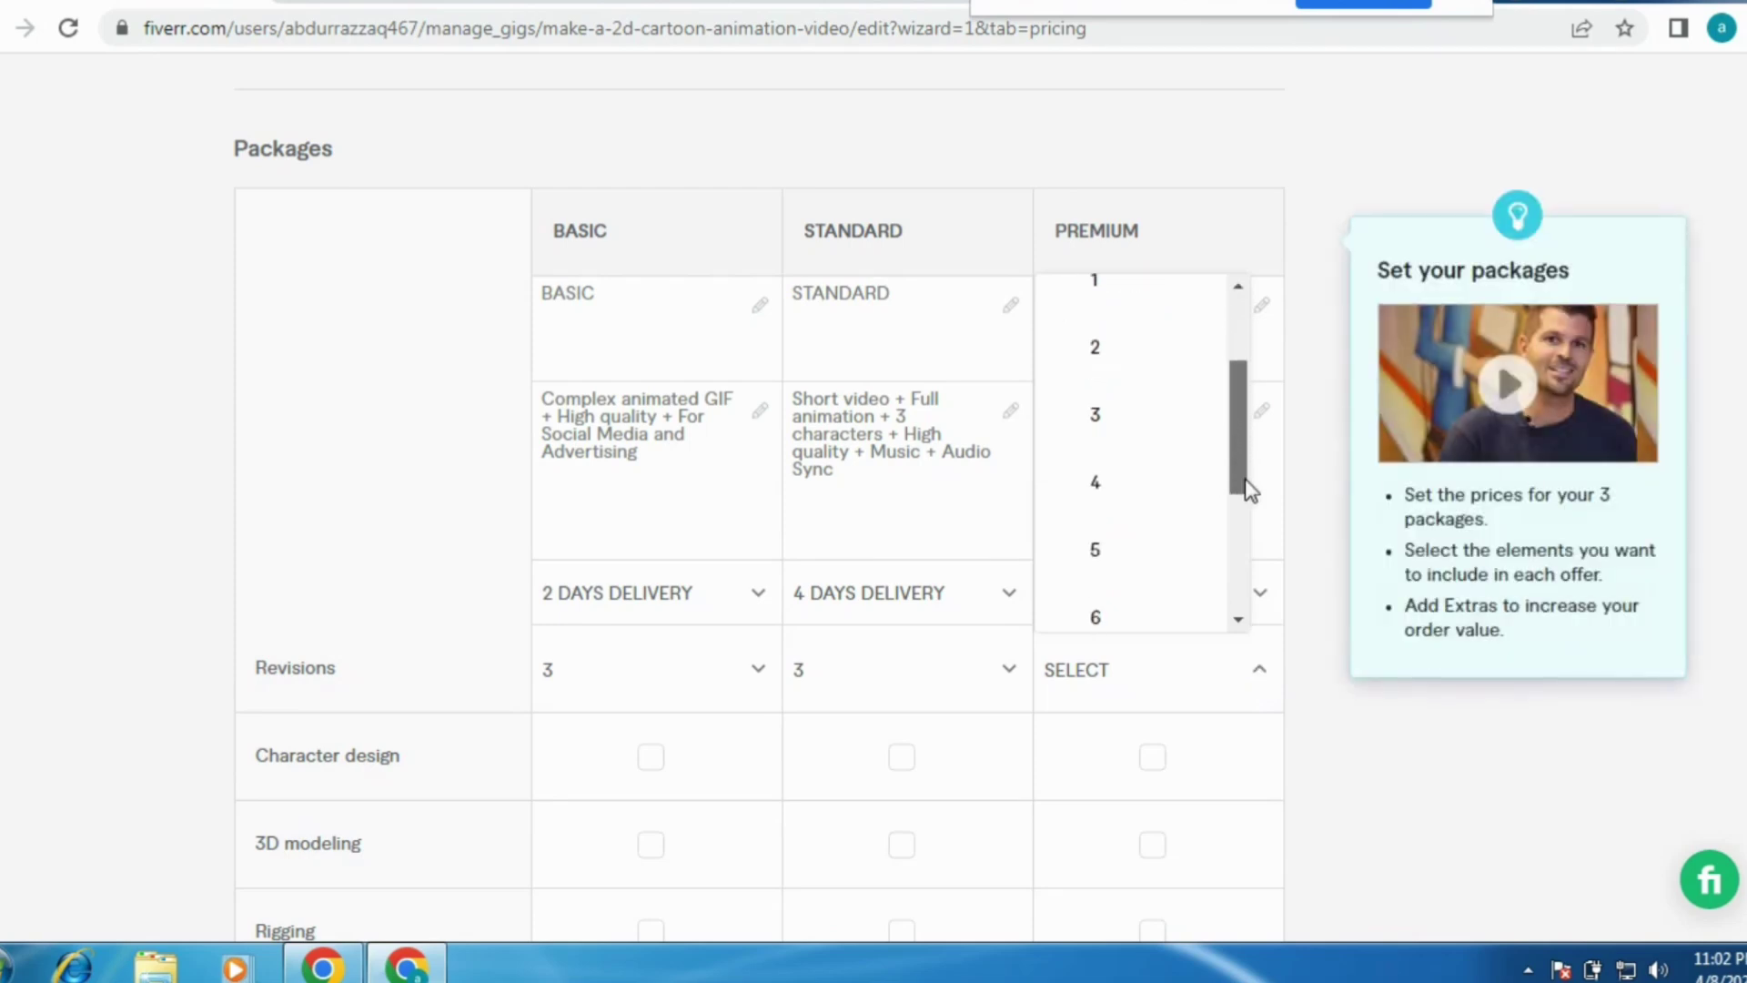
pyautogui.click(1115, 550)
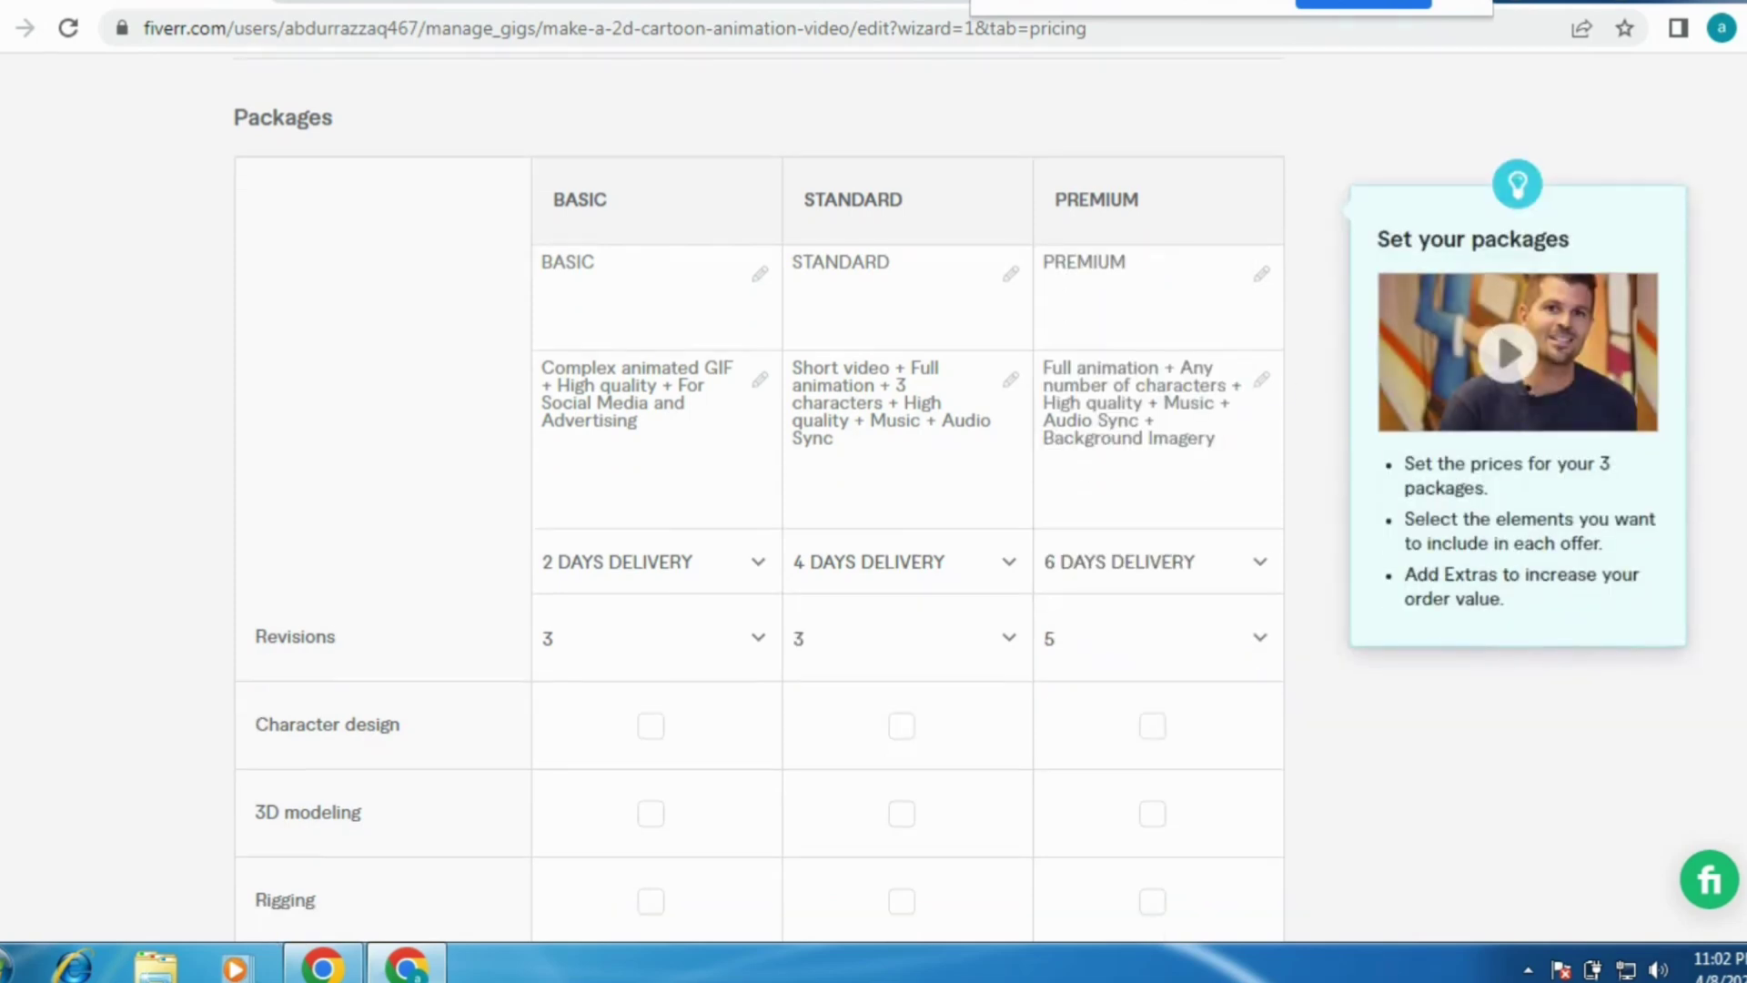
# Include character design and detailed movements in the Basic, Standard and Premium packages.
pyautogui.scroll(-5, 1213, 316)
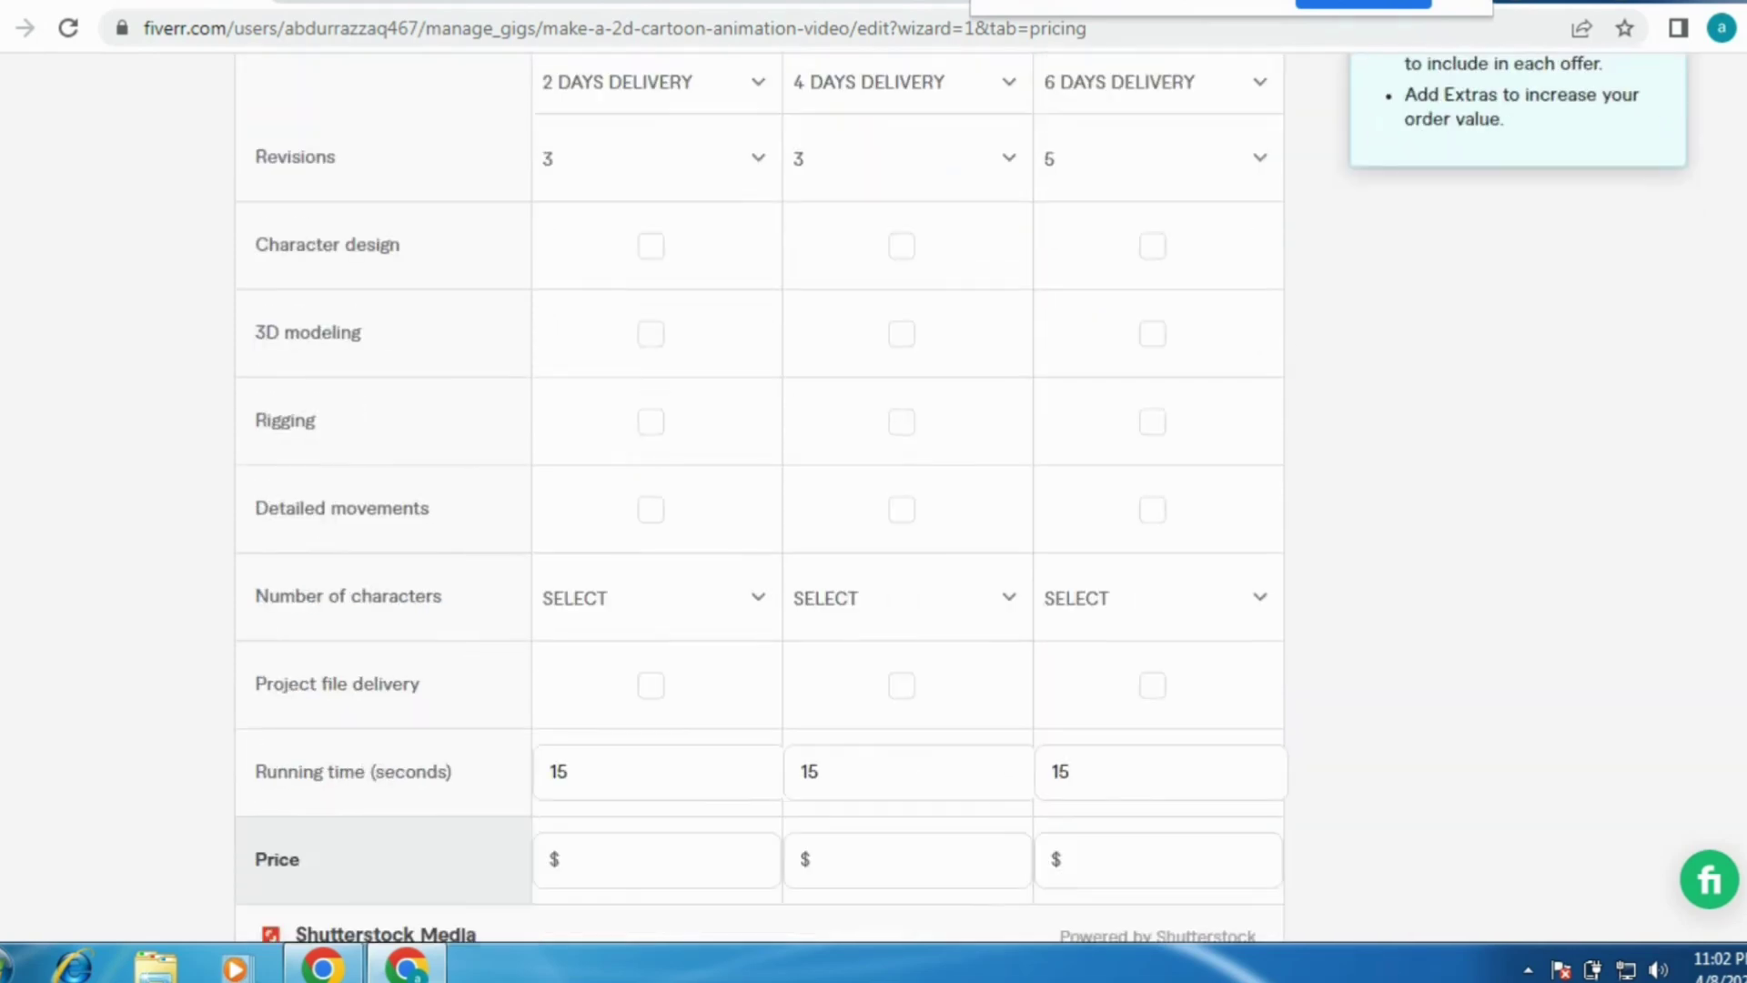
pyautogui.click(651, 233)
pyautogui.click(902, 235)
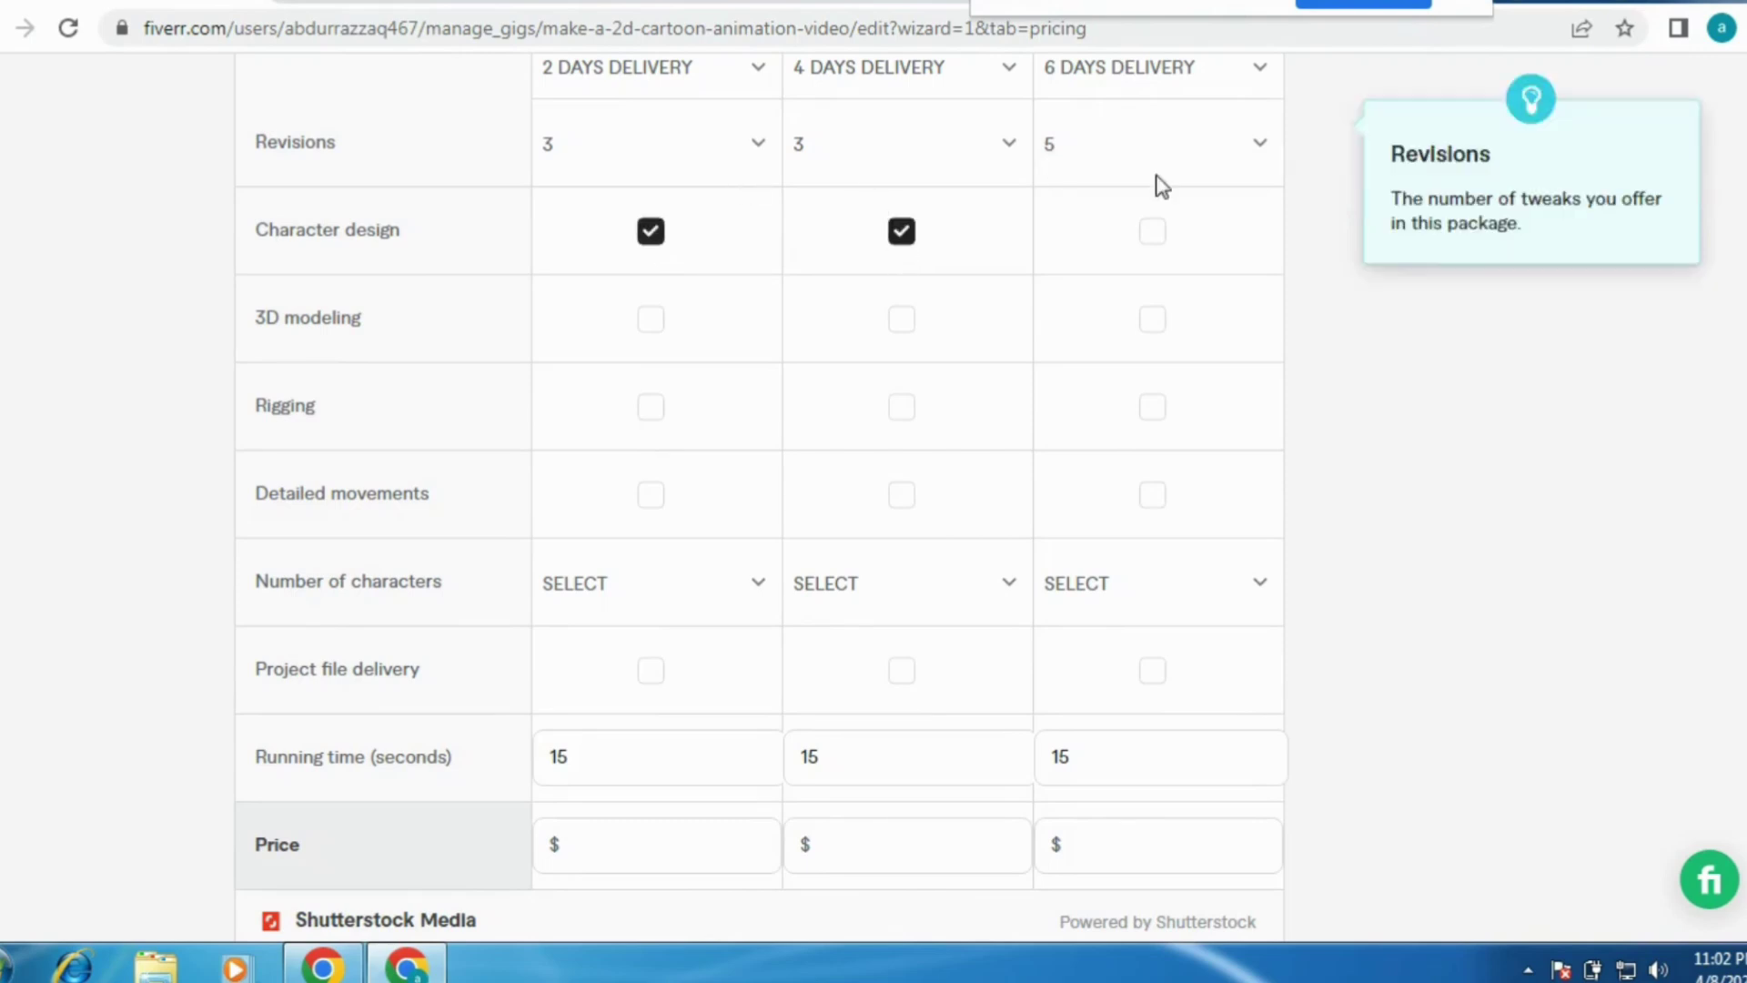
pyautogui.click(1153, 233)
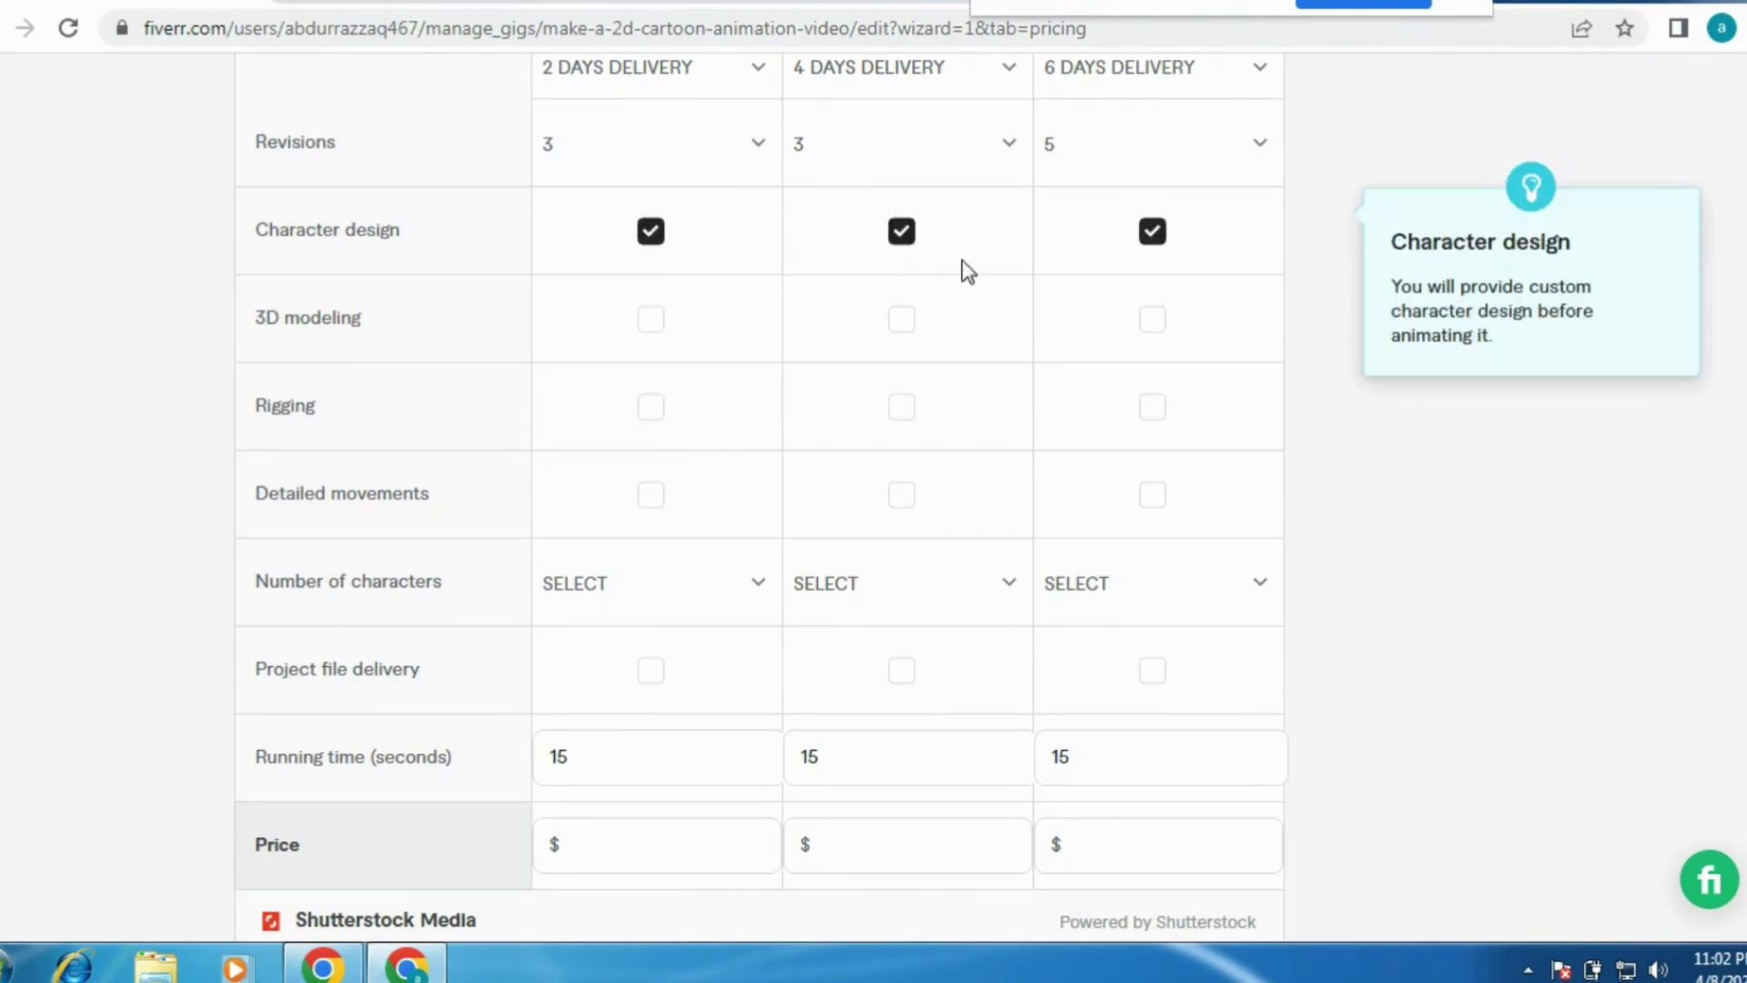
pyautogui.click(649, 497)
pyautogui.click(899, 504)
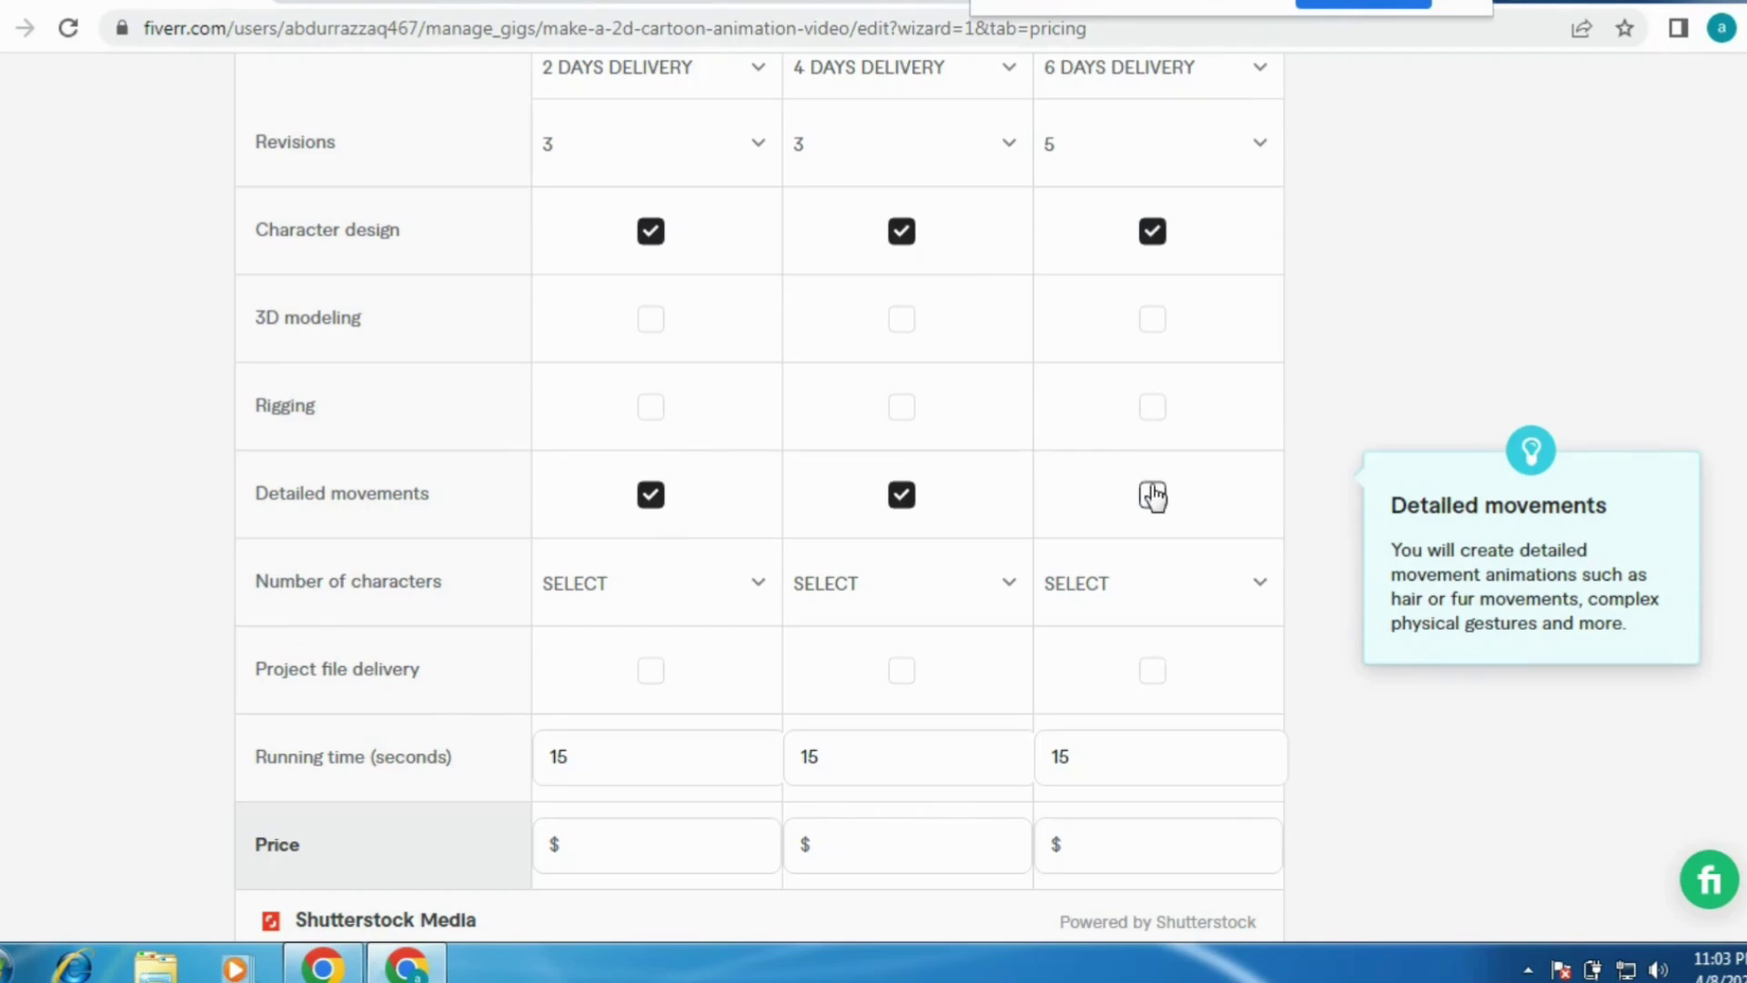
pyautogui.click(1153, 496)
# Set the number of characters to 2 for Basic, 4 for Standard and 5 for Premium.
pyautogui.click(752, 587)
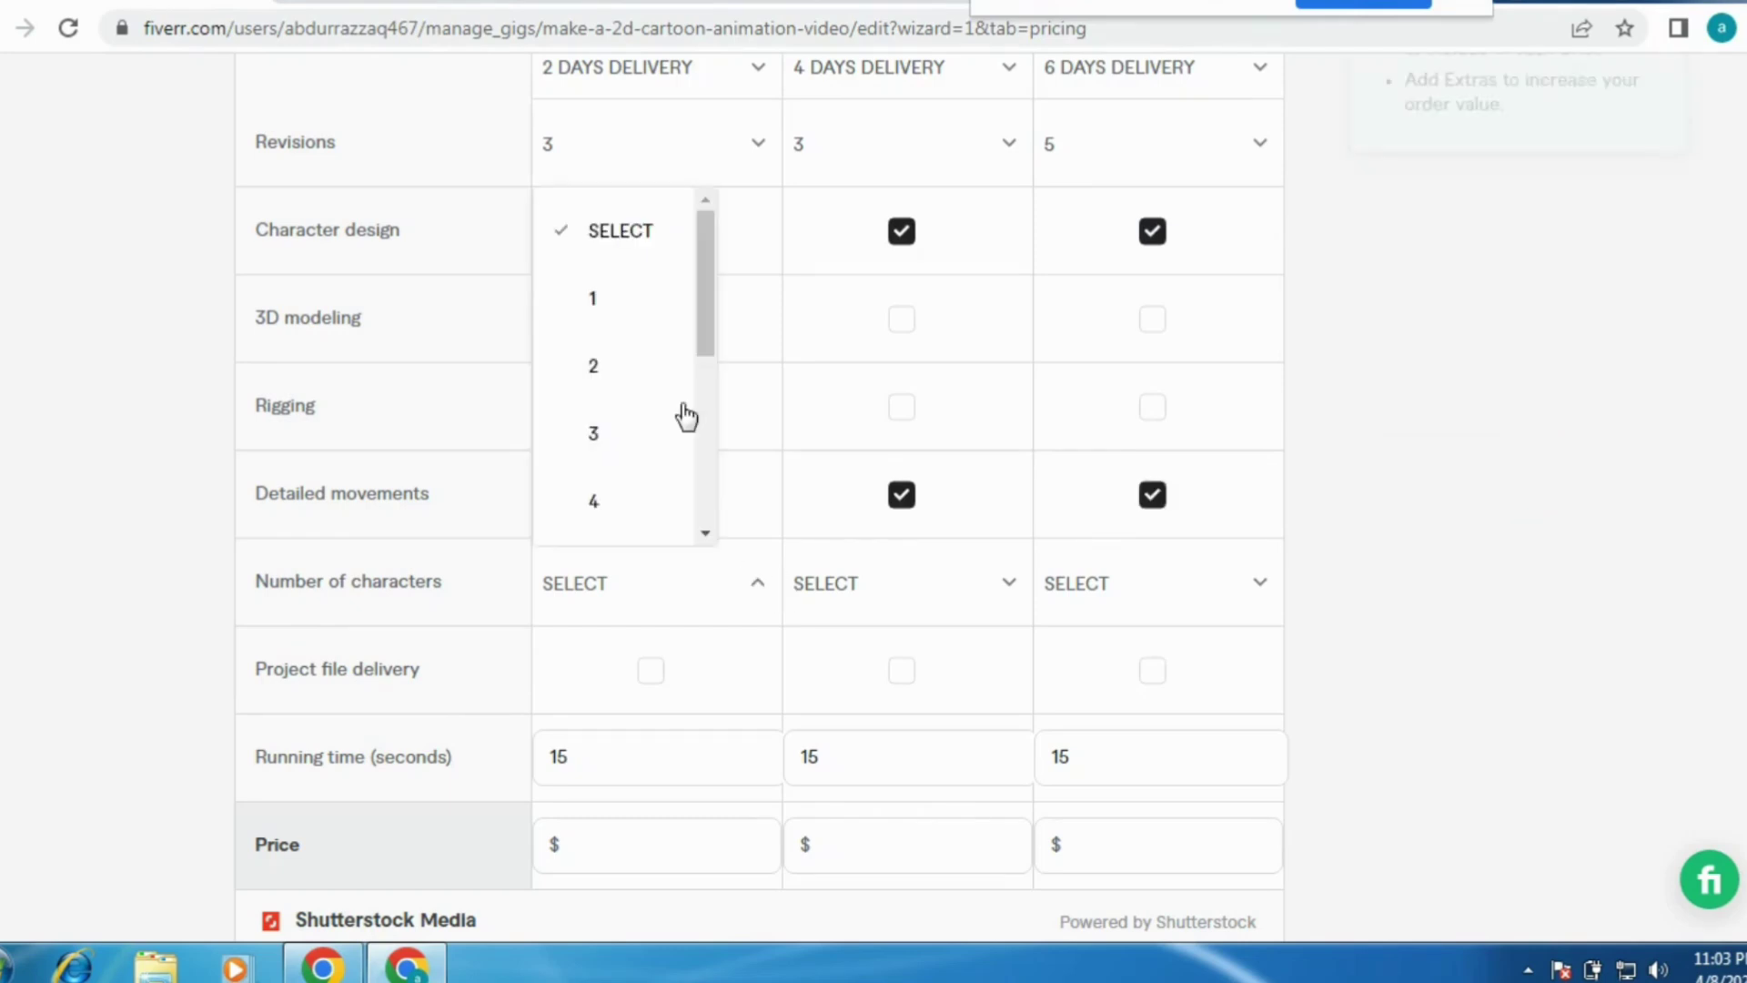
pyautogui.click(596, 368)
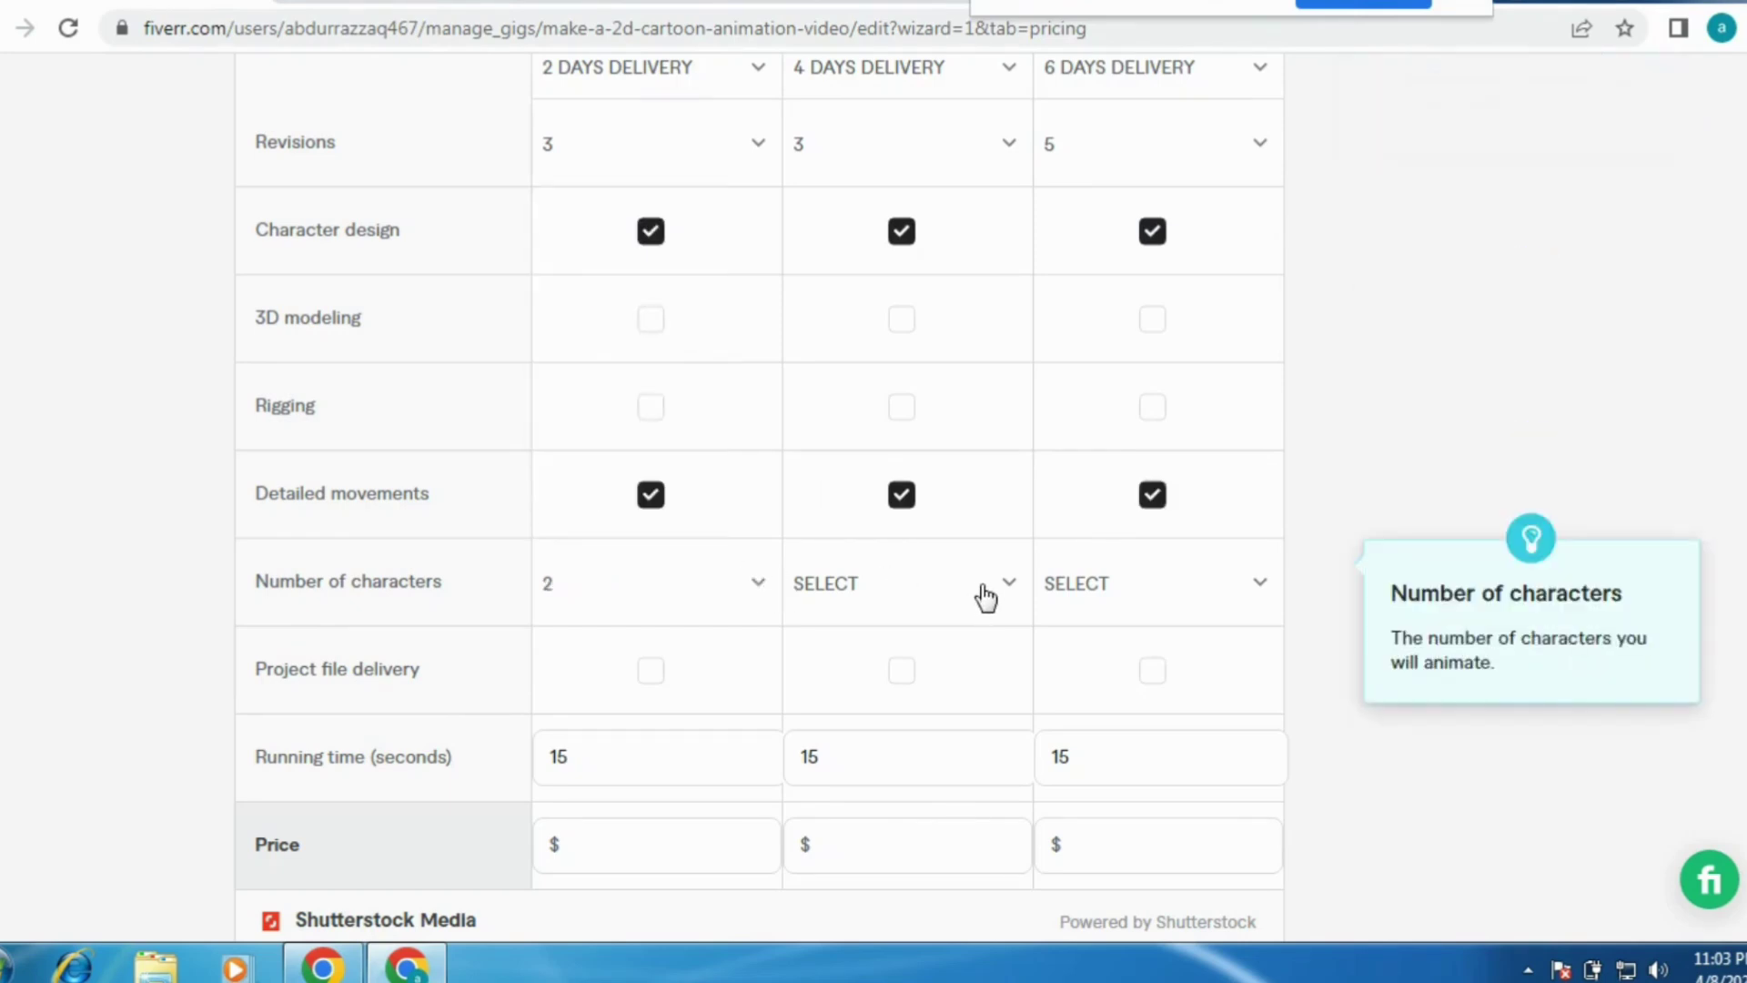
pyautogui.click(1008, 587)
pyautogui.click(848, 509)
pyautogui.click(1264, 592)
pyautogui.moveTo(1203, 320); pyautogui.dragTo(1209, 416)
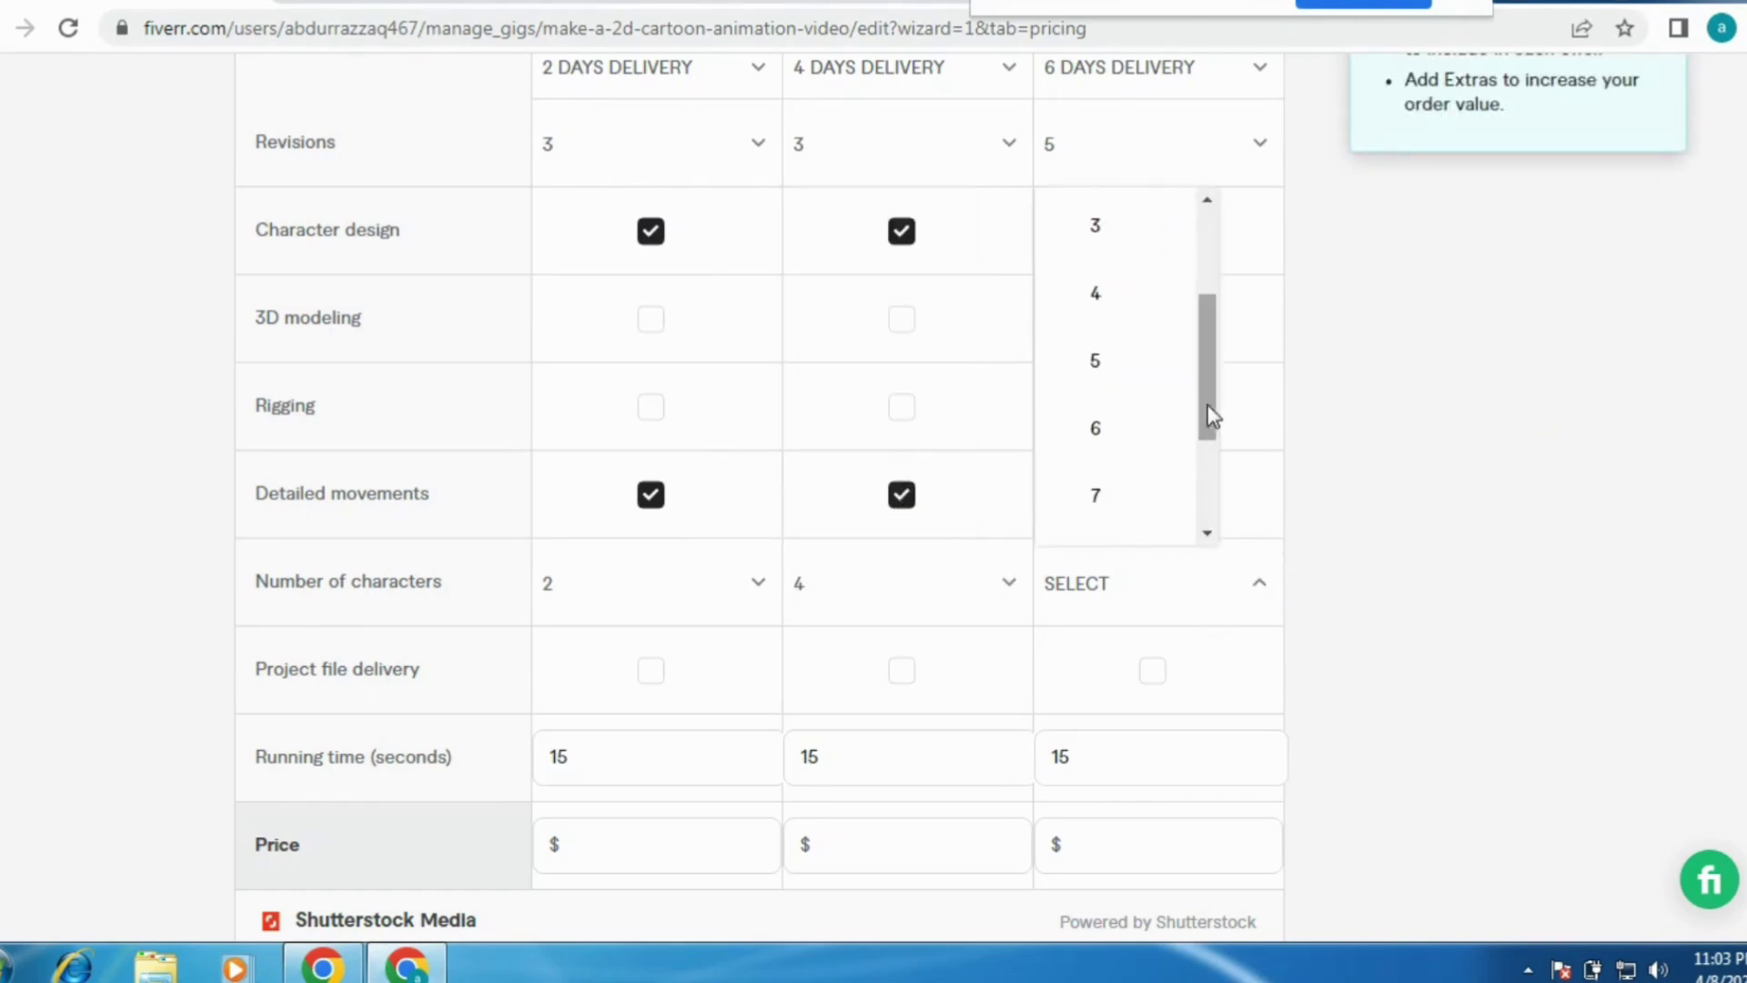
pyautogui.click(1103, 369)
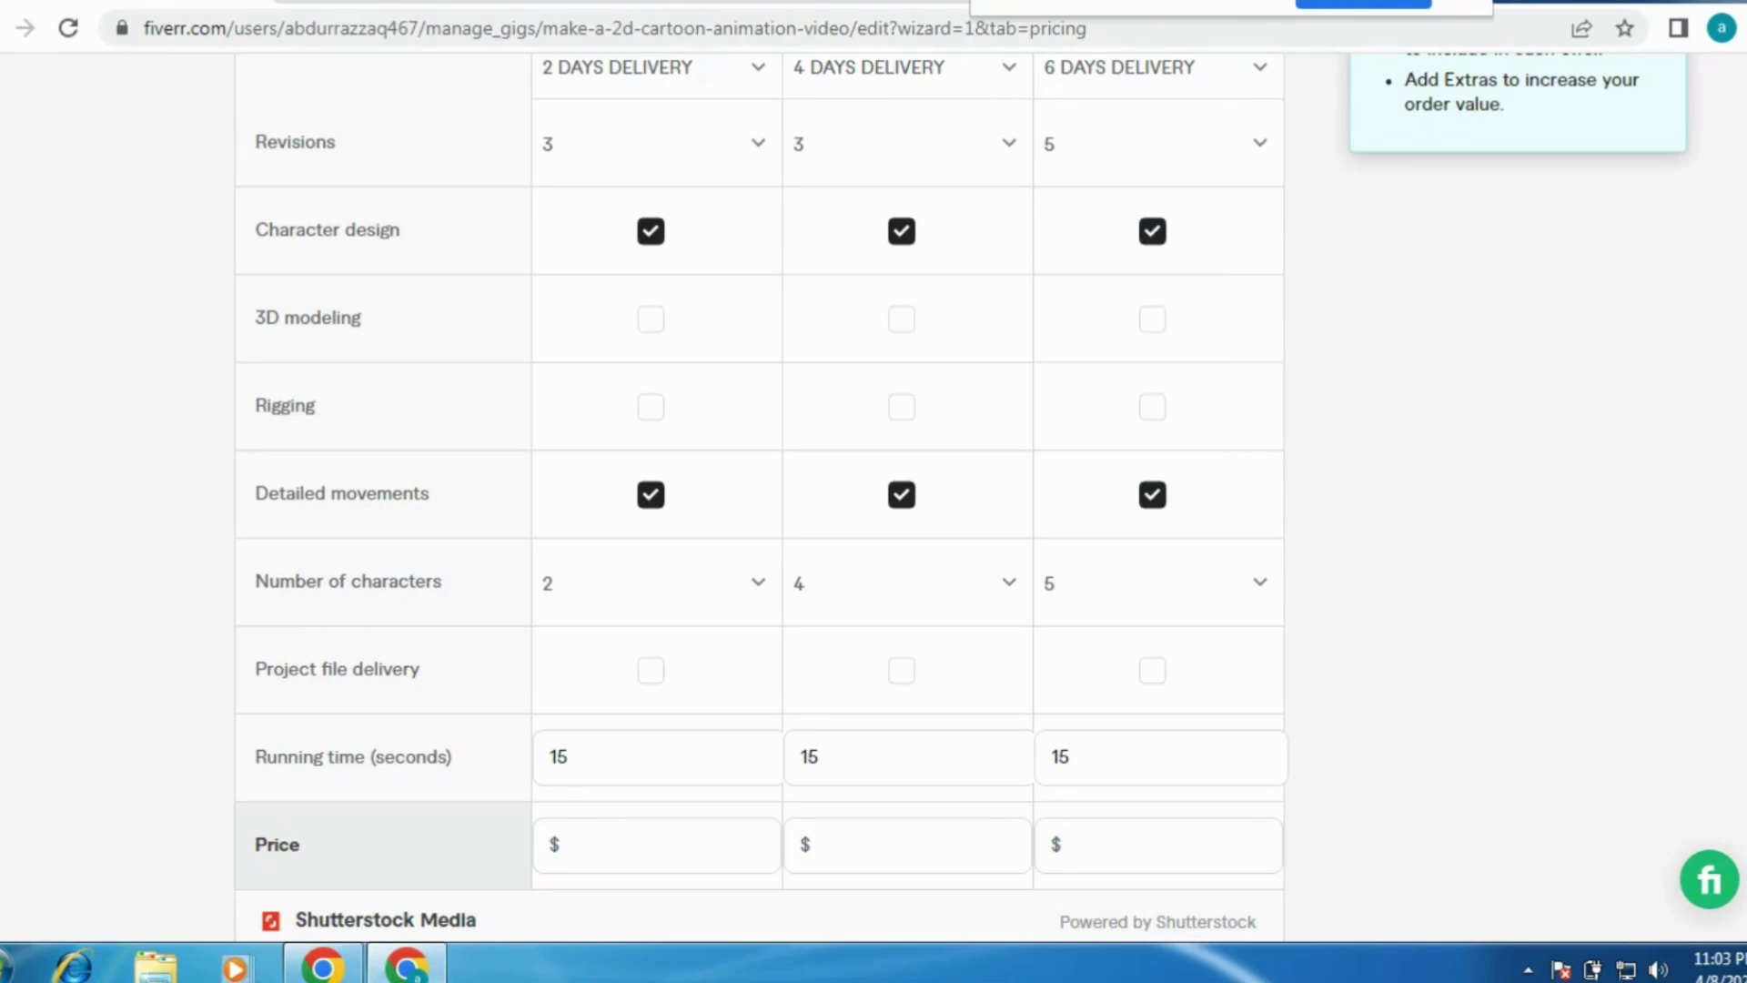
# Set the package prices to $15 for Basic, $30 for Standard and $60 for Premium.
pyautogui.scroll(-5, 759, 495)
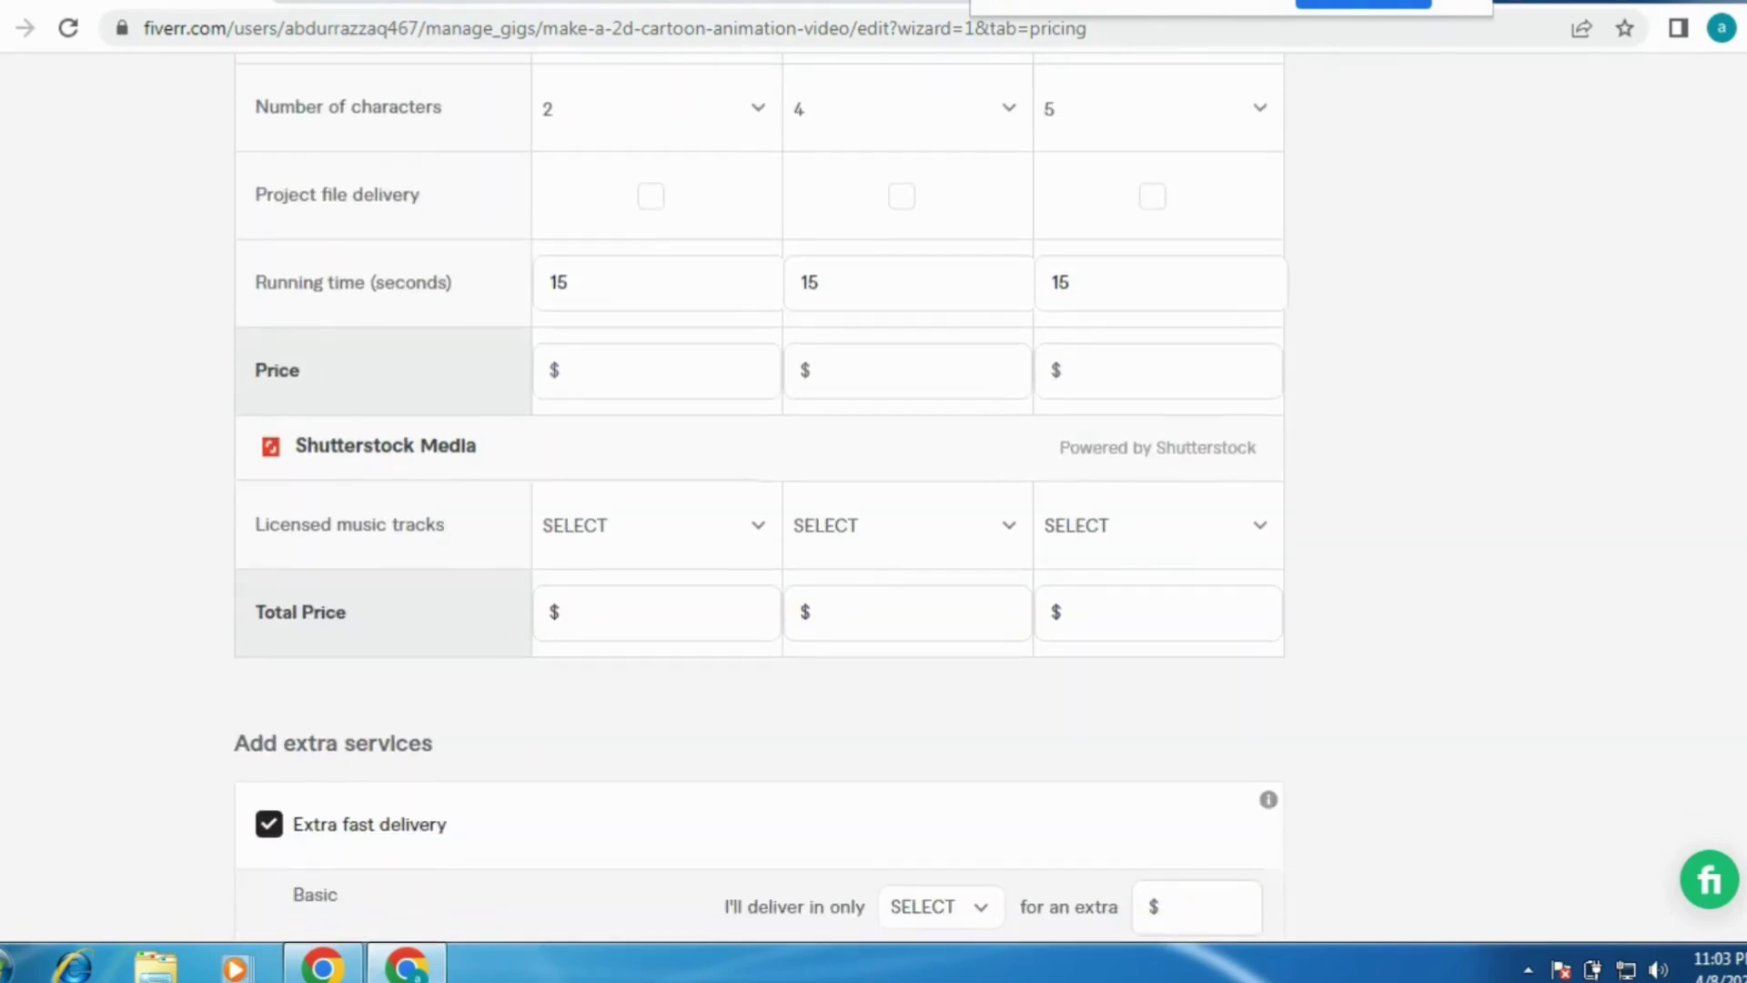
pyautogui.click(678, 370)
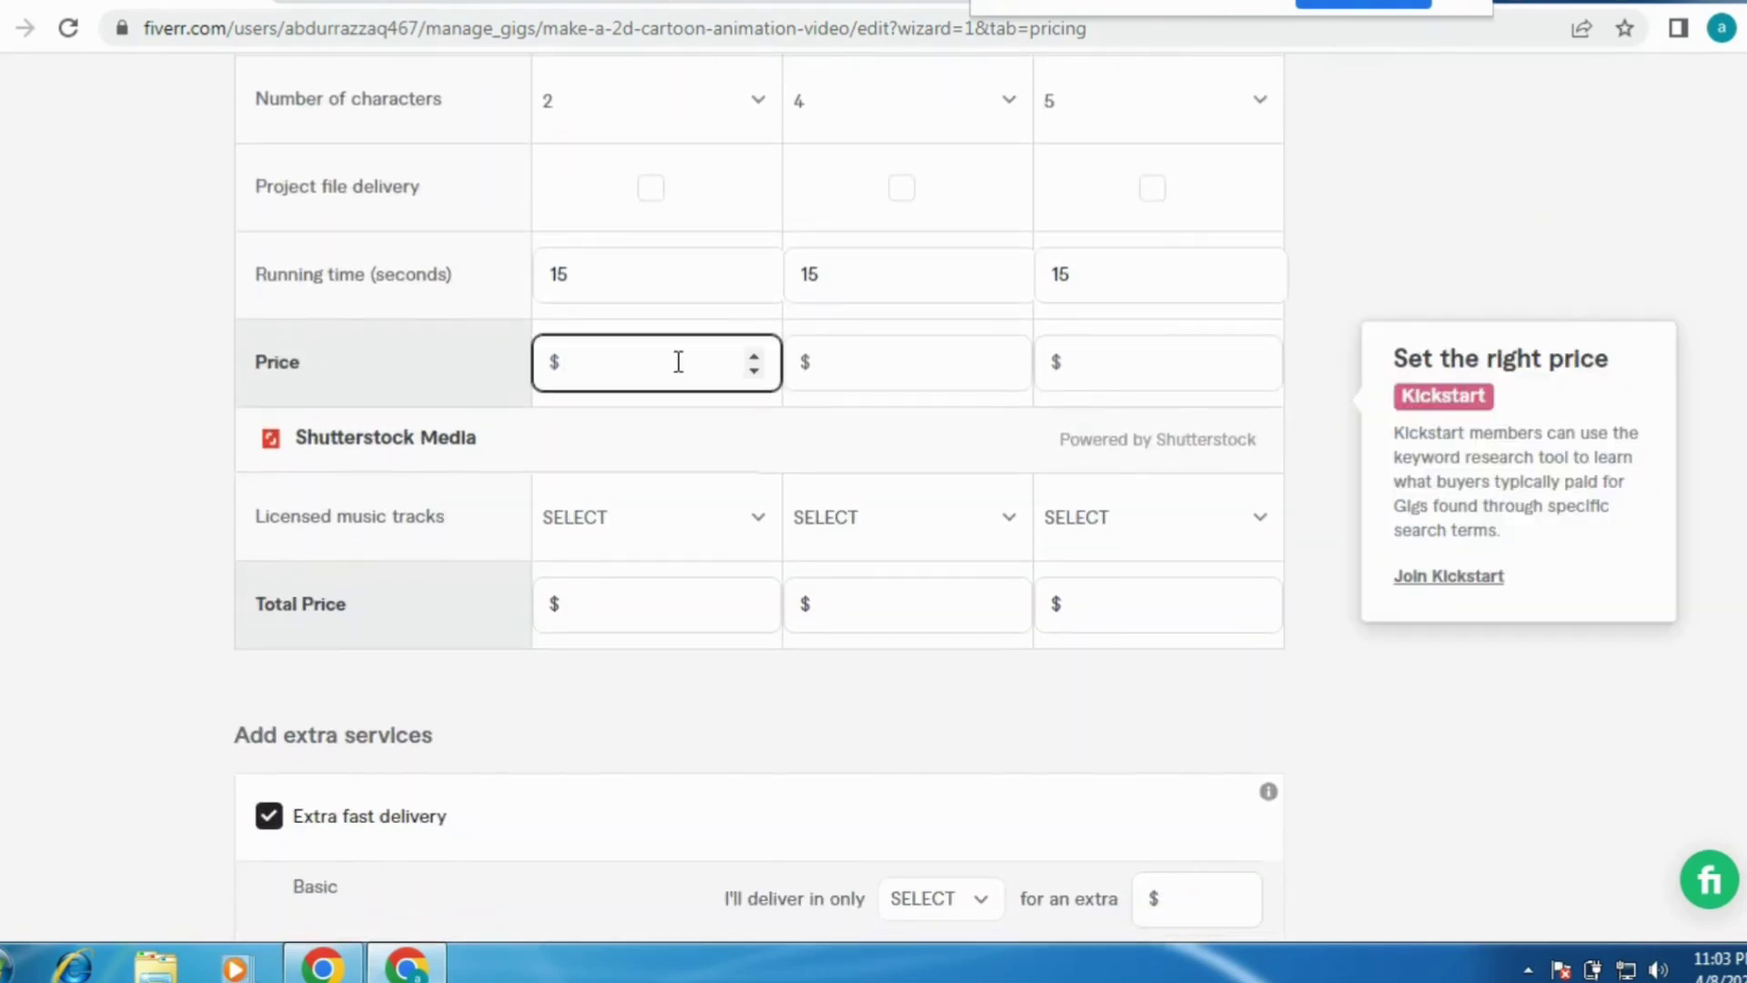
pyautogui.write('15')
pyautogui.click(864, 349)
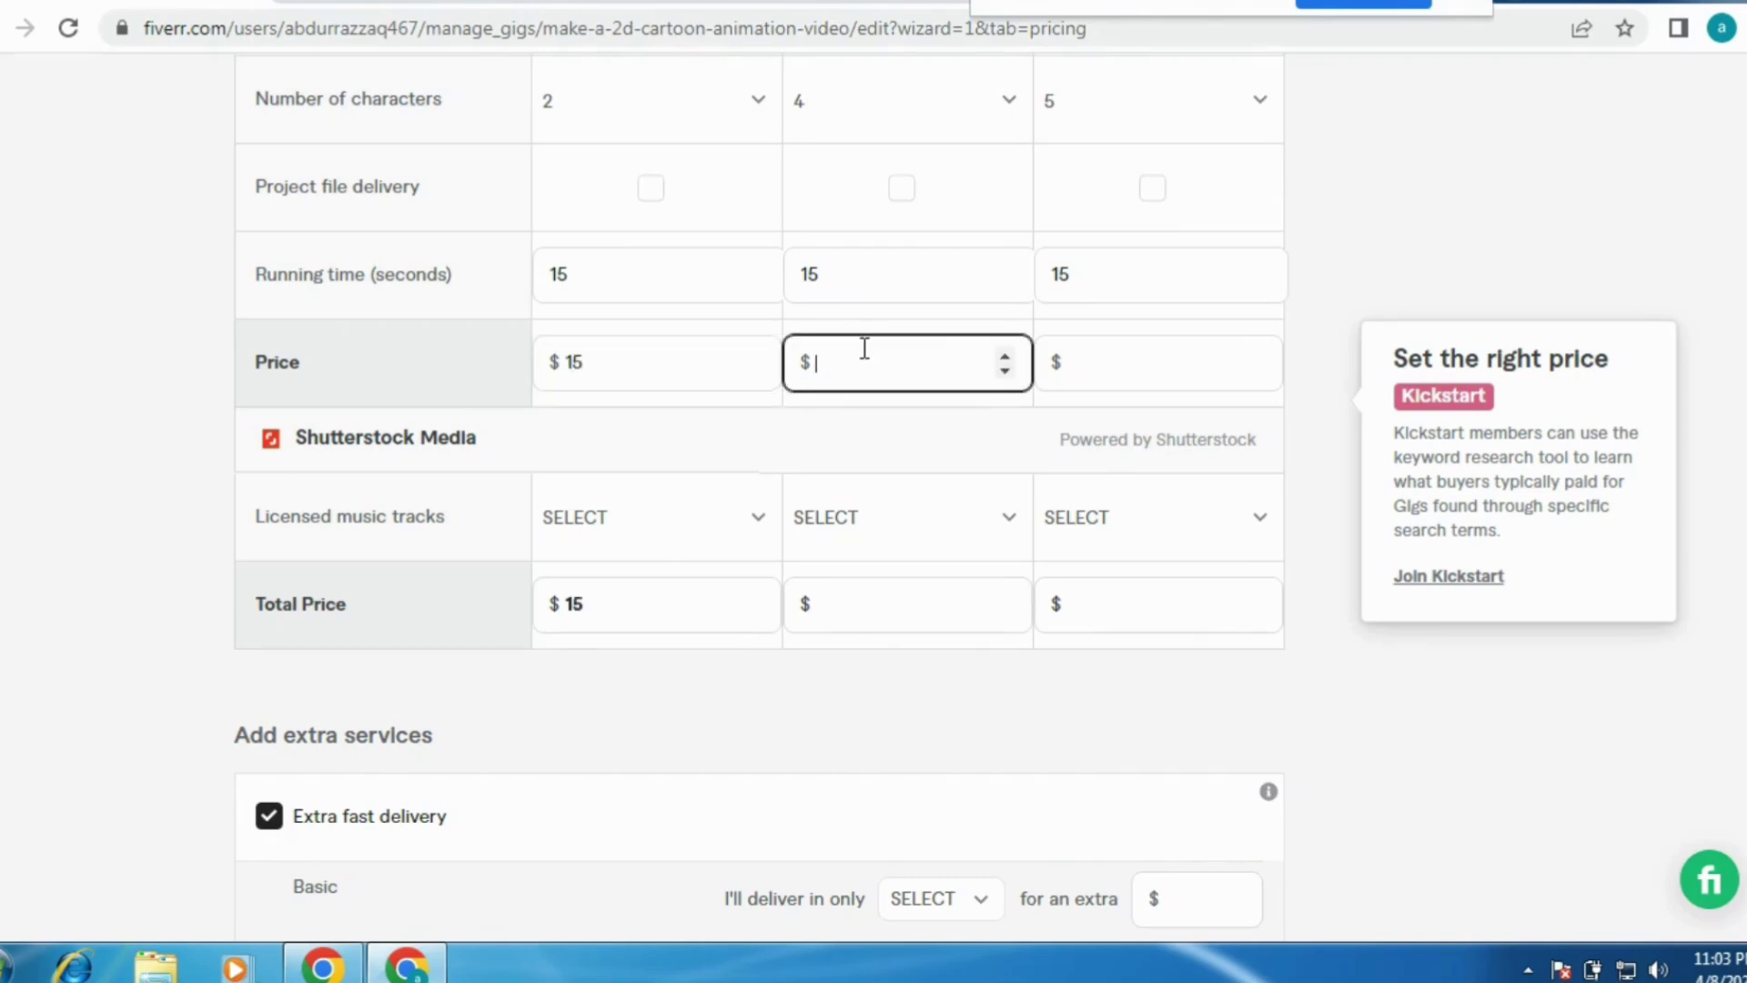
pyautogui.write('30')
pyautogui.click(1074, 356)
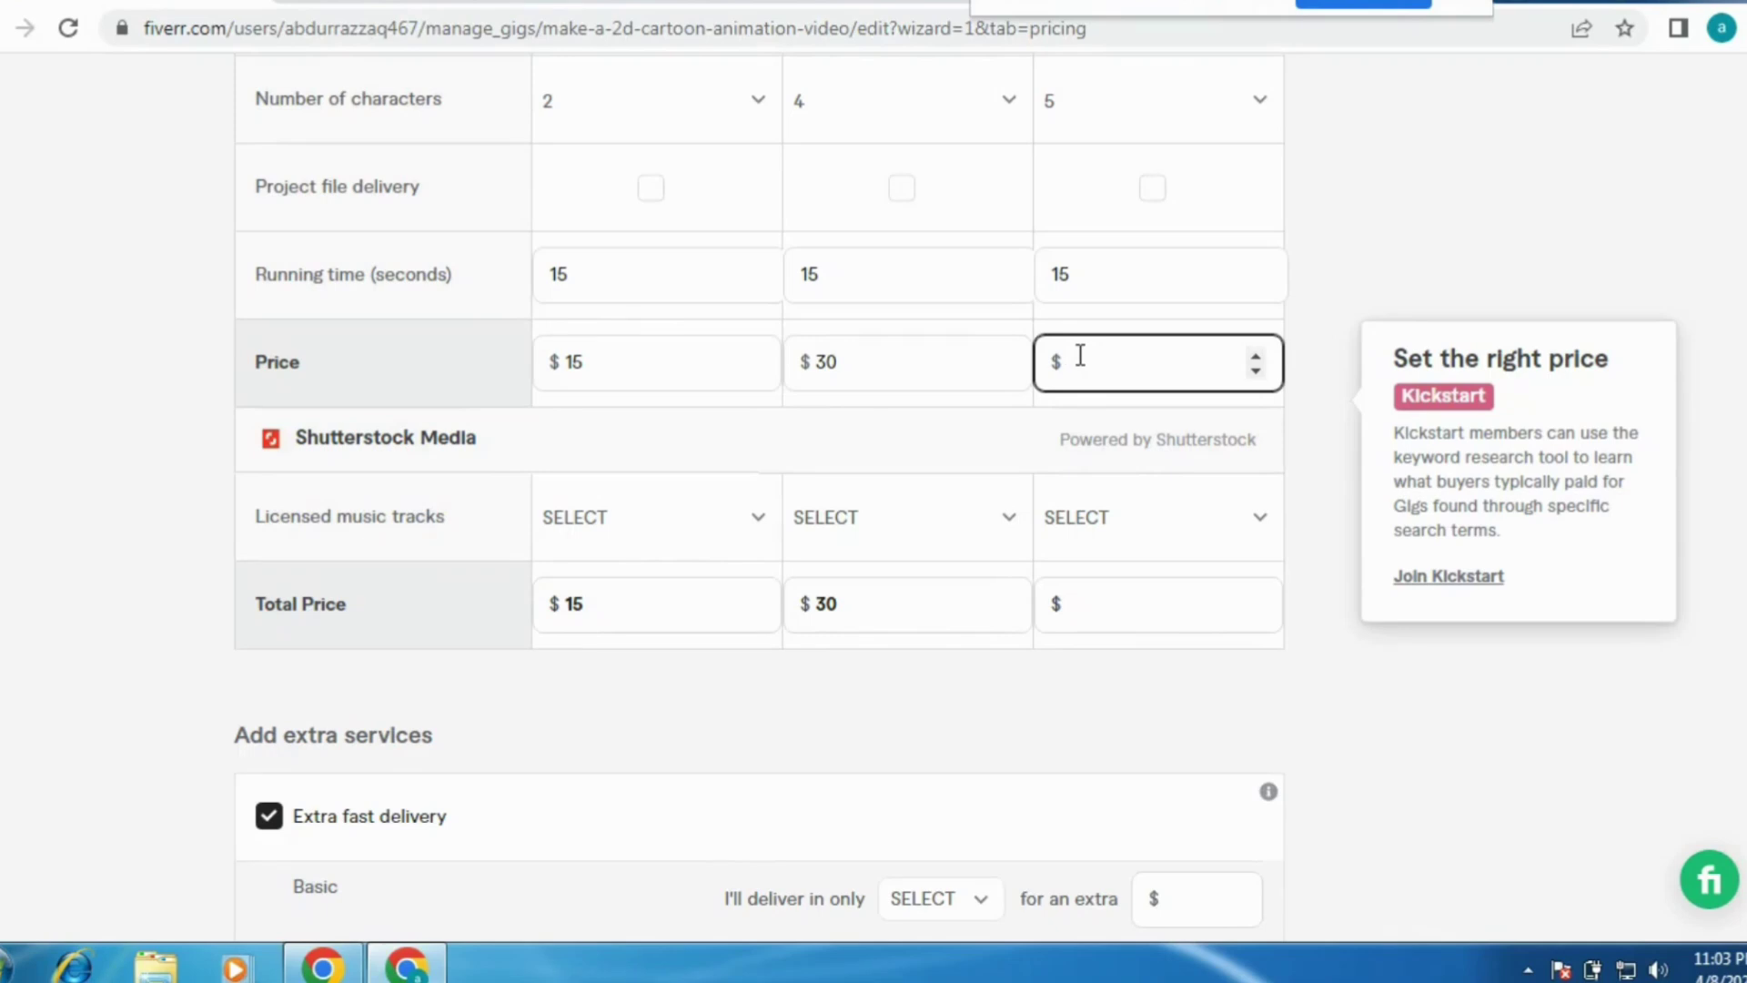
pyautogui.write('60')
# Turn off the extra fast delivery, project file delivery and additional revision extras, and save the pricing to continue to the gig description.
pyautogui.scroll(-5, 1008, 521)
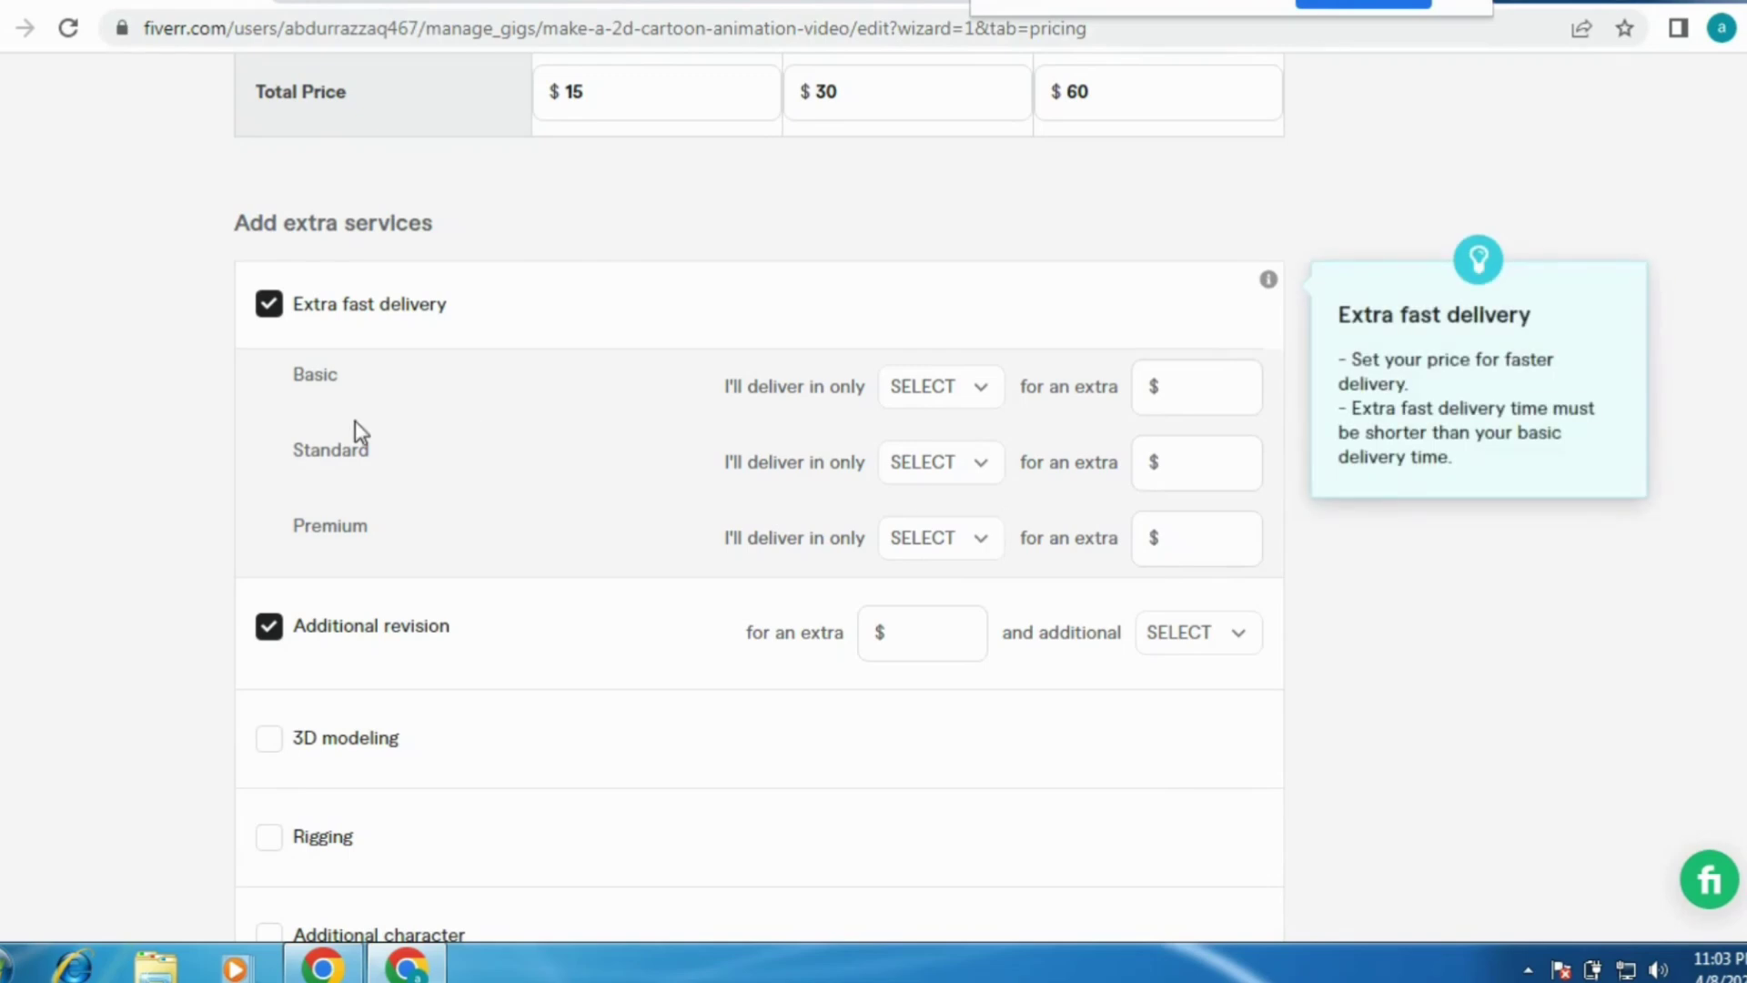
pyautogui.click(269, 304)
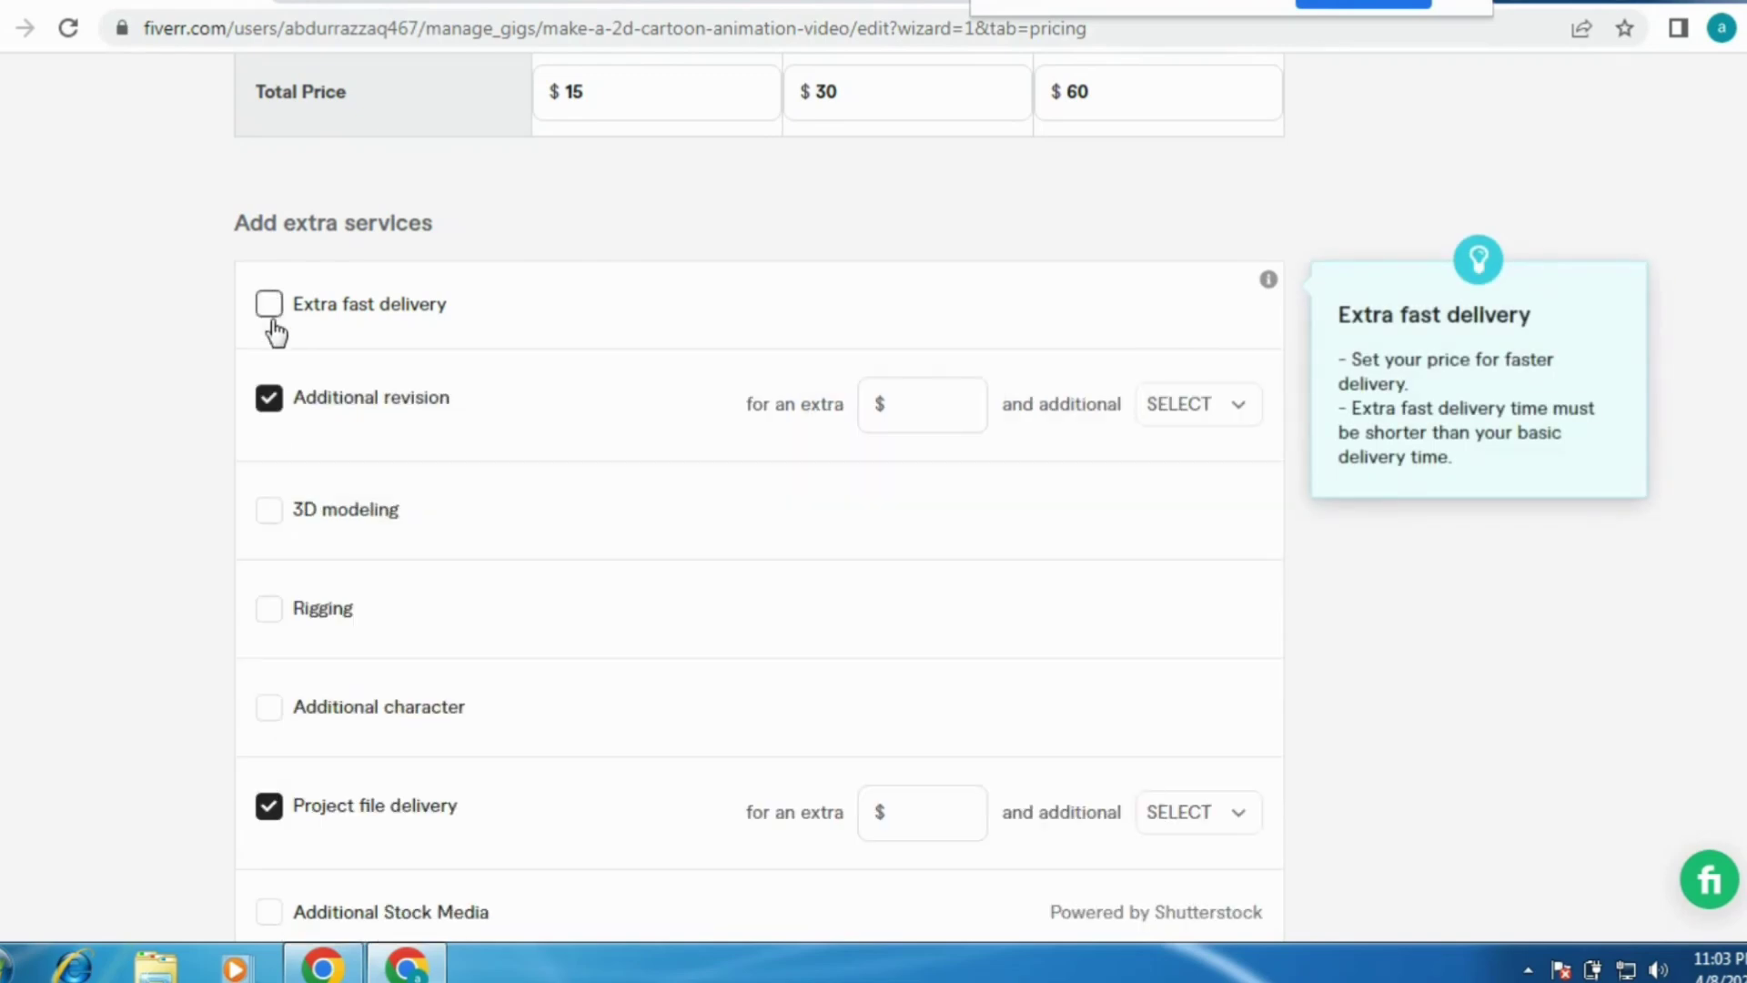
pyautogui.click(269, 806)
pyautogui.click(270, 400)
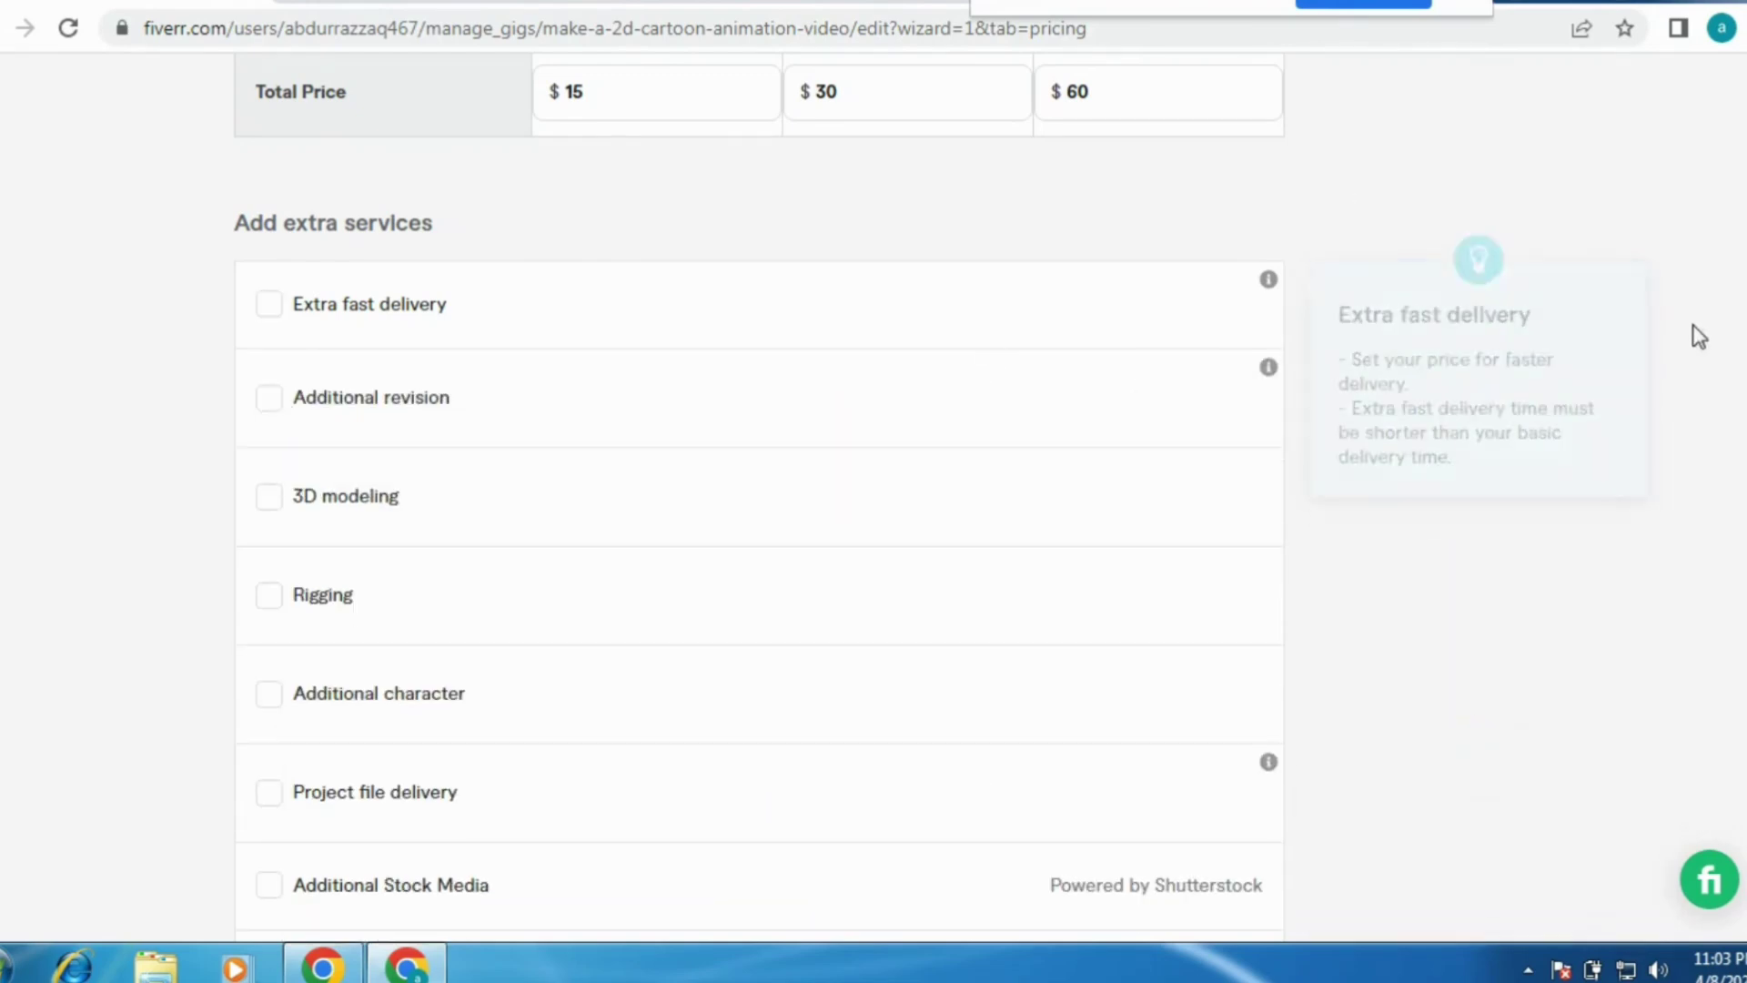
pyautogui.scroll(-6, 1697, 336)
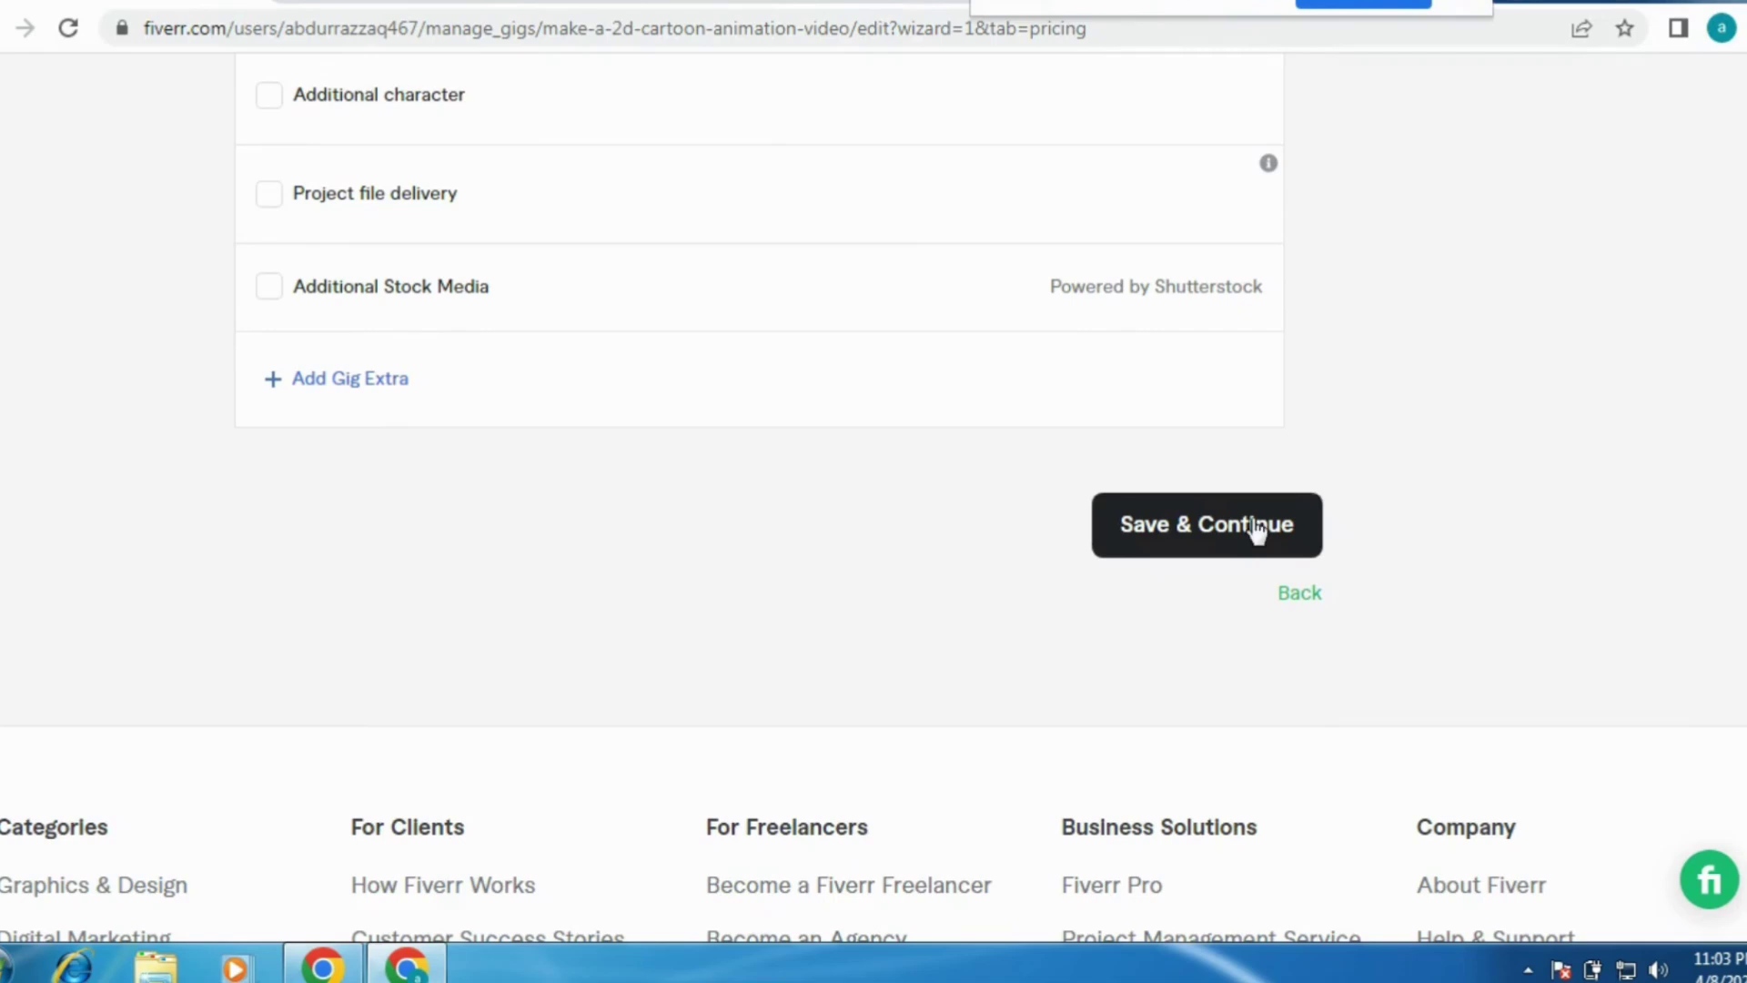
pyautogui.click(1192, 528)
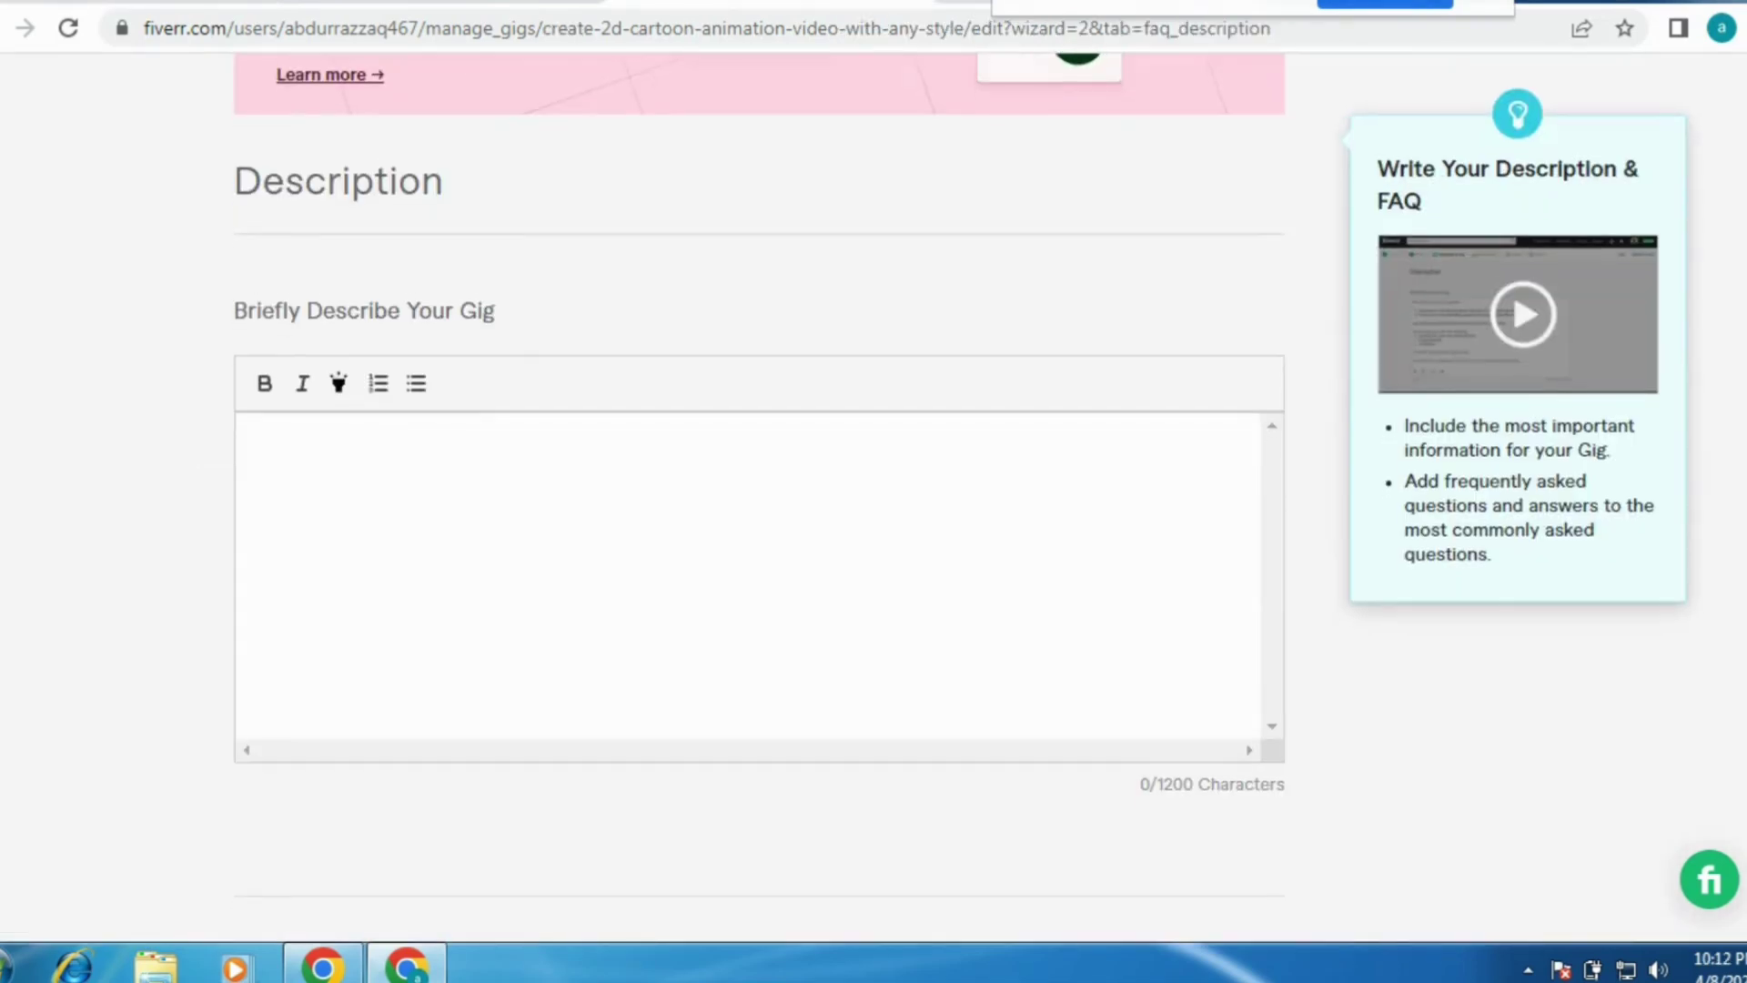
pyautogui.scroll(1, 874, 497)
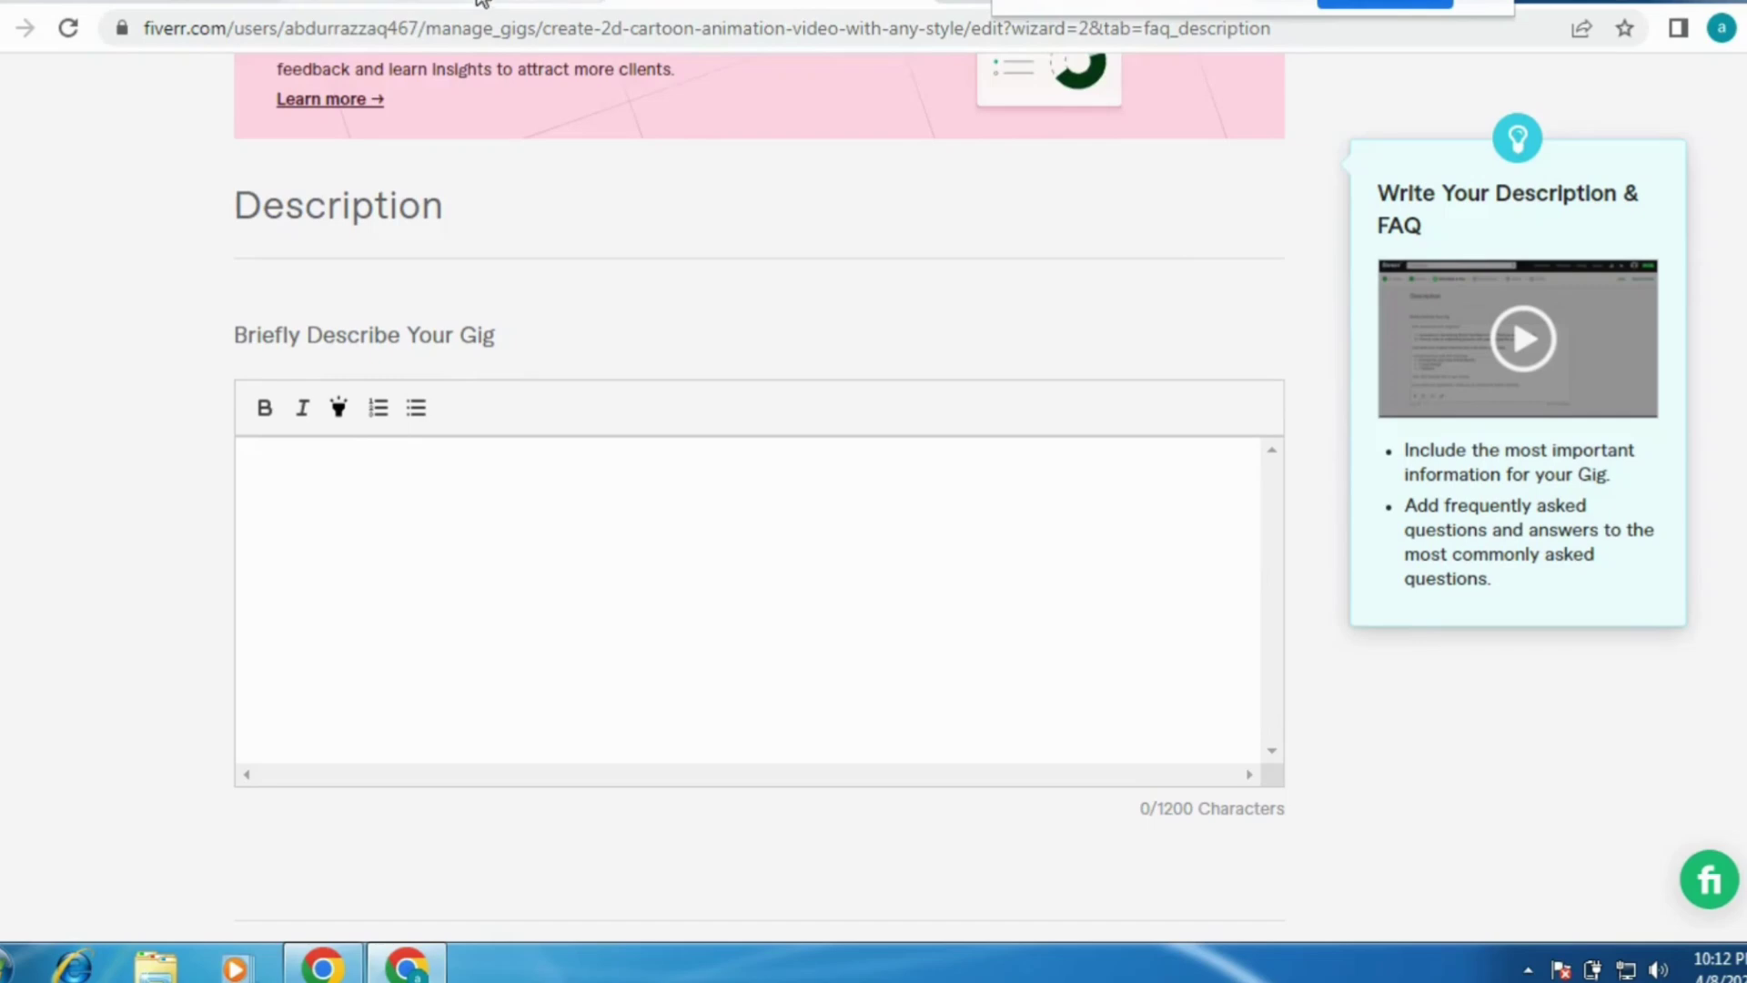
# Copy the full "About this gig" text from the reference seller's 2D cartoon animation gig.
pyautogui.click(136, 2)
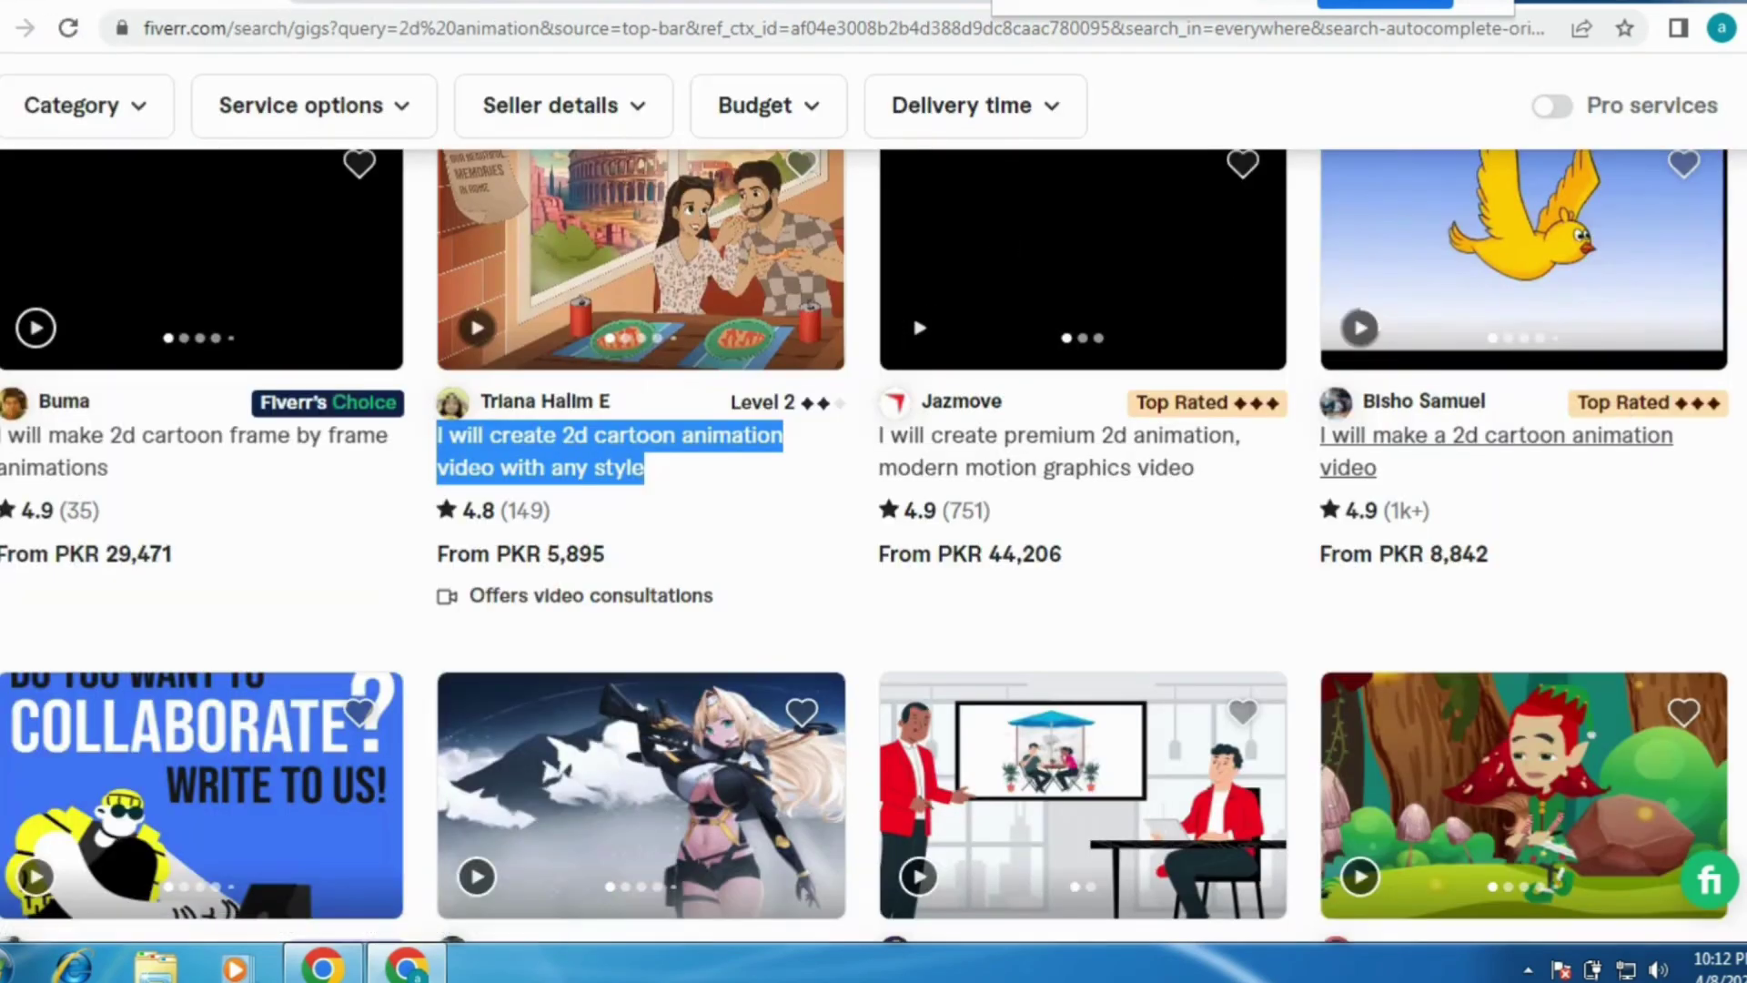
pyautogui.scroll(-7, 866, 546)
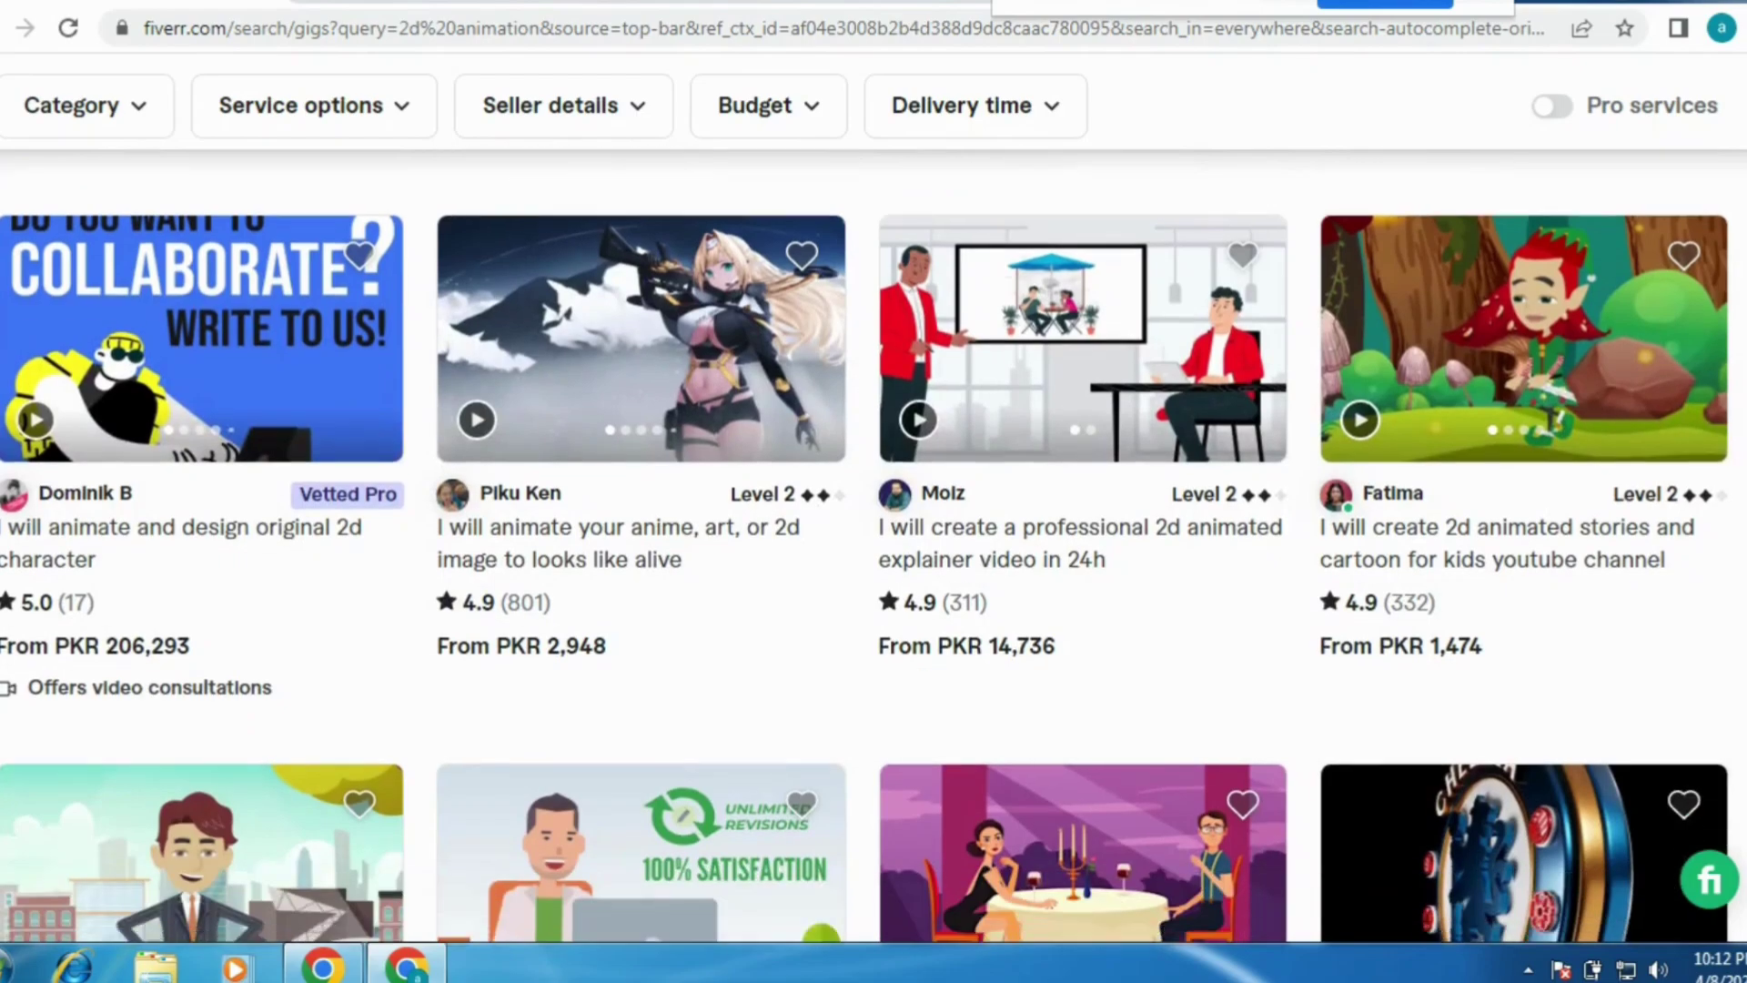
pyautogui.scroll(-5, 866, 546)
pyautogui.scroll(6, 865, 546)
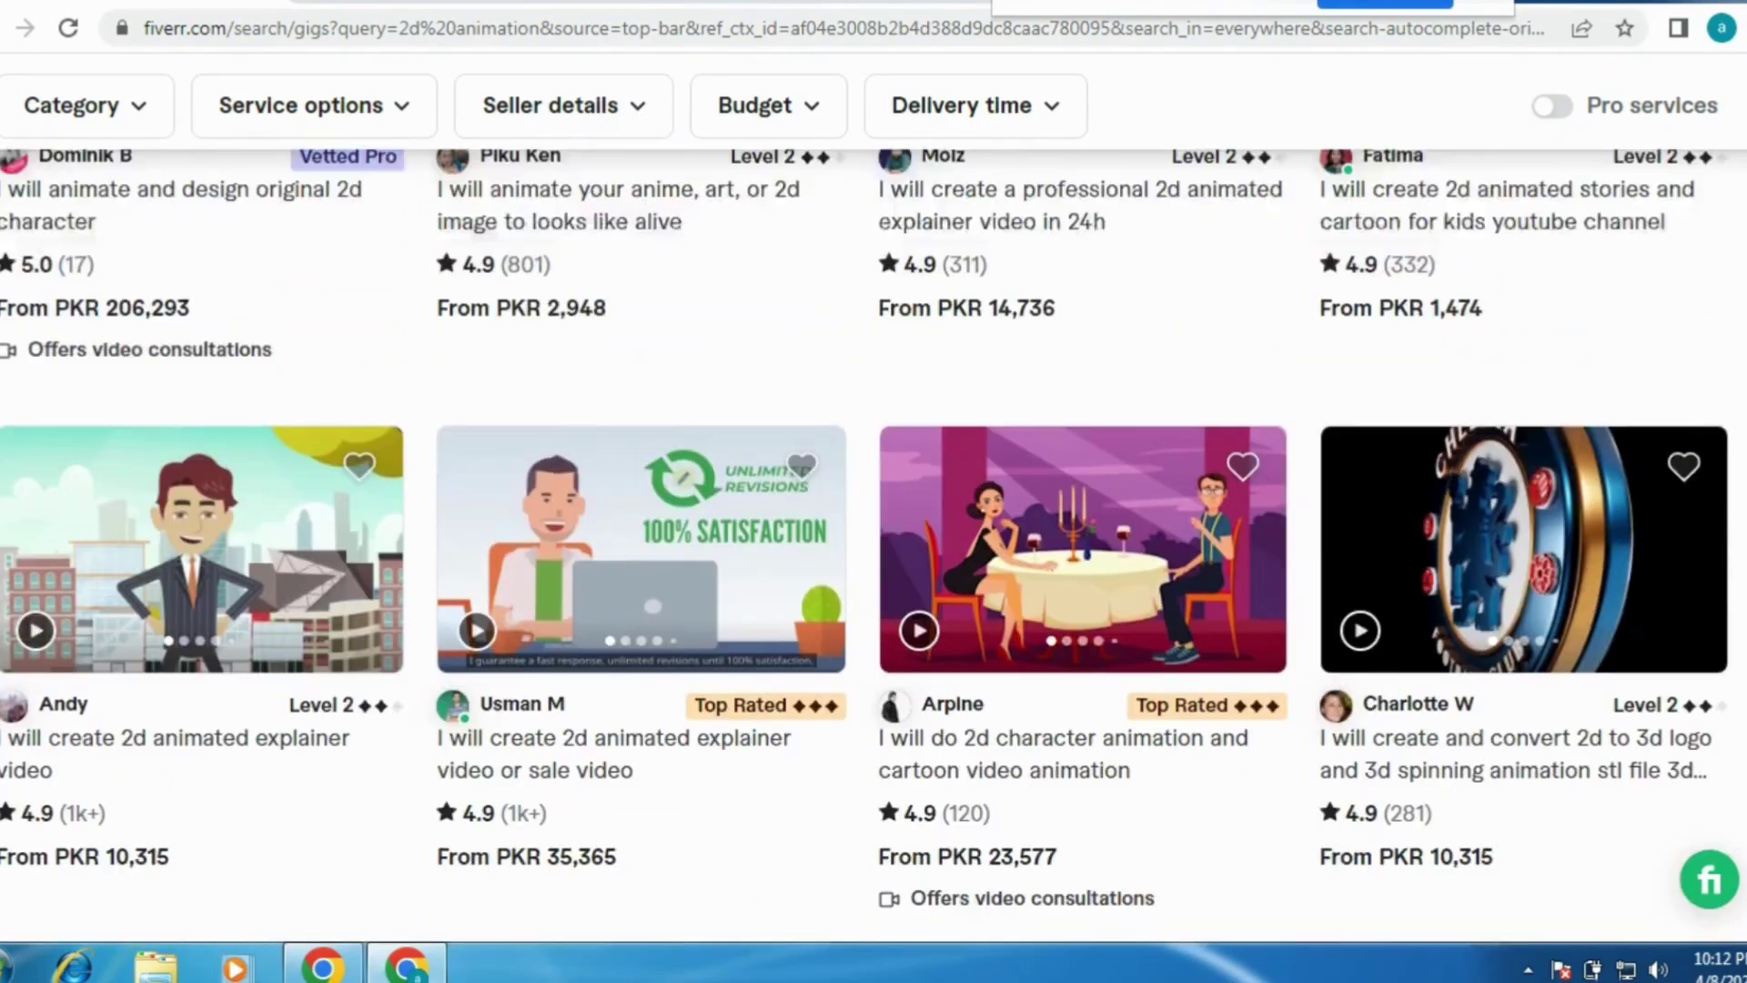
pyautogui.scroll(10, 866, 546)
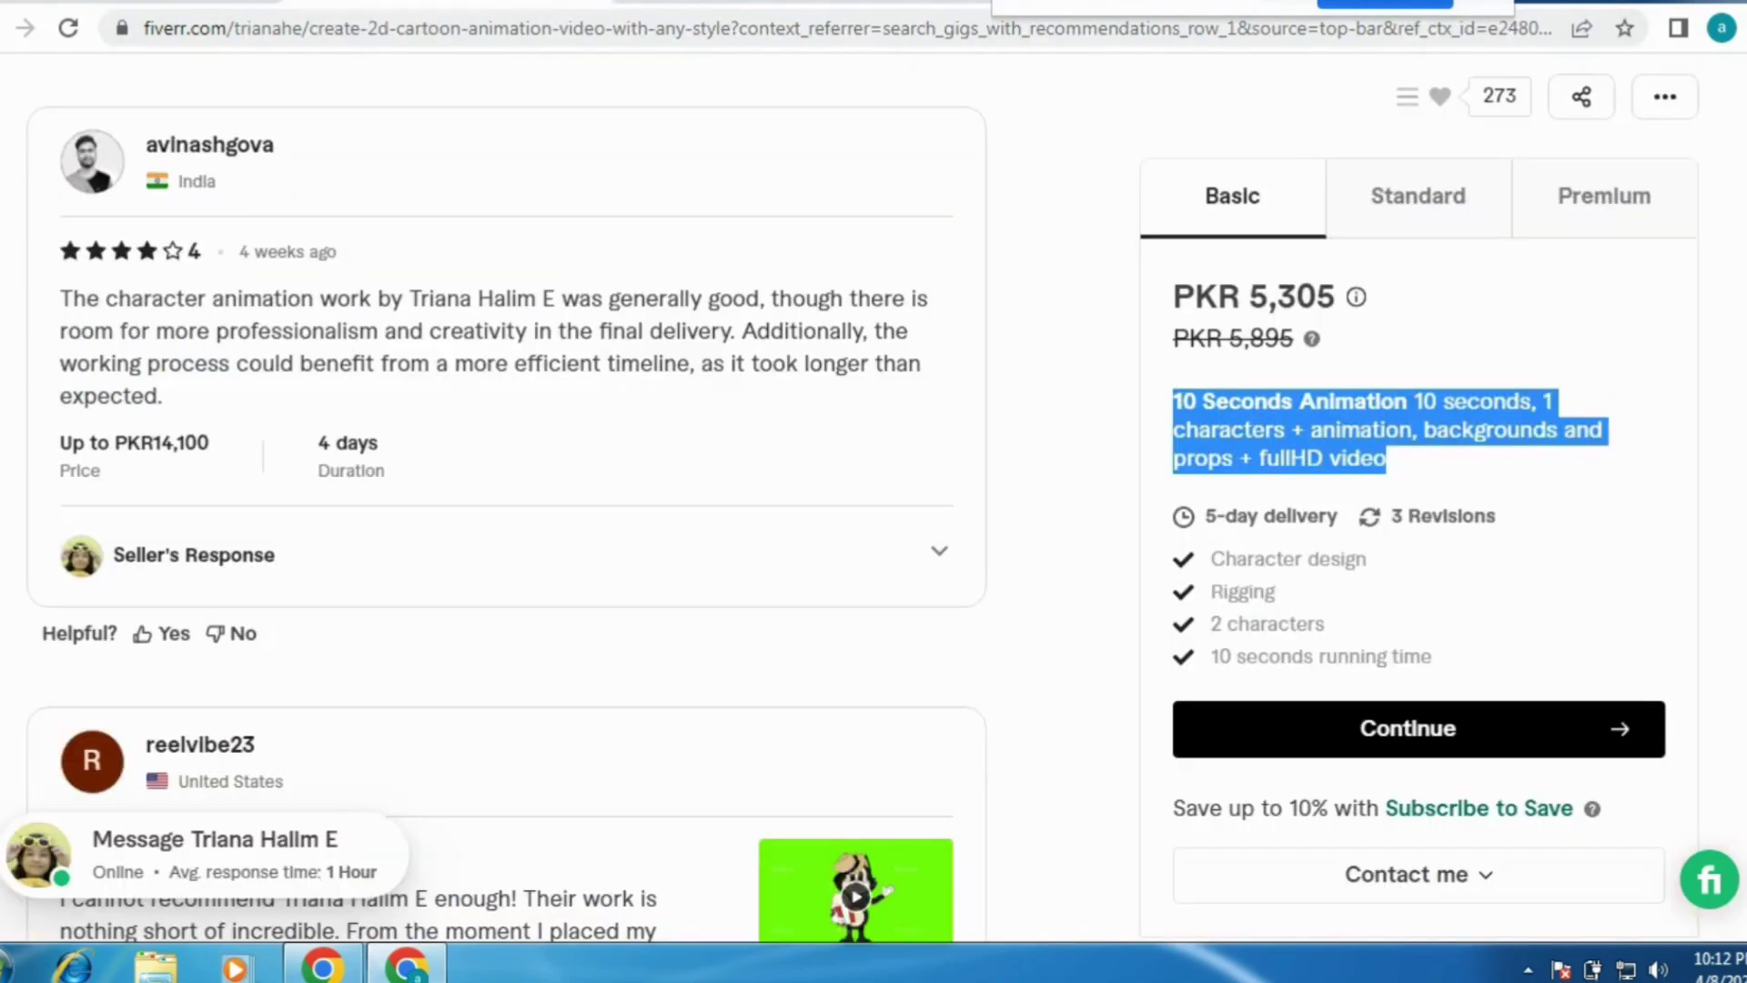
pyautogui.scroll(-10, 865, 500)
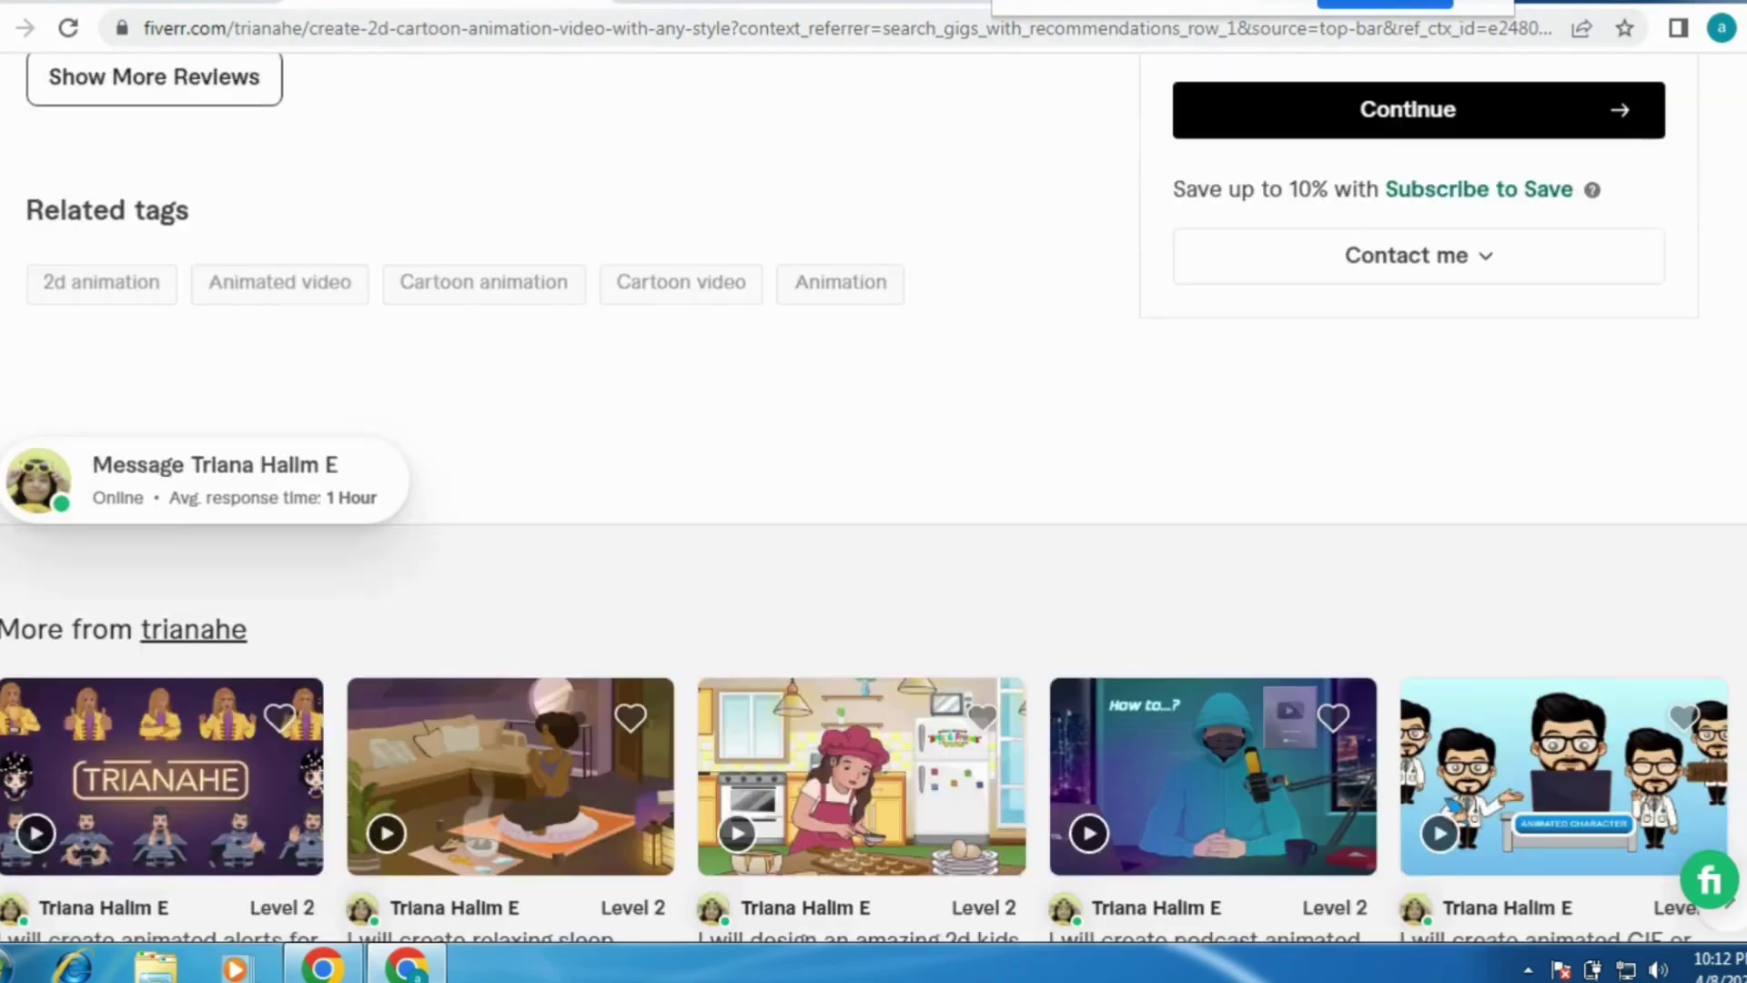
pyautogui.scroll(8, 865, 501)
pyautogui.scroll(10, 1736, 376)
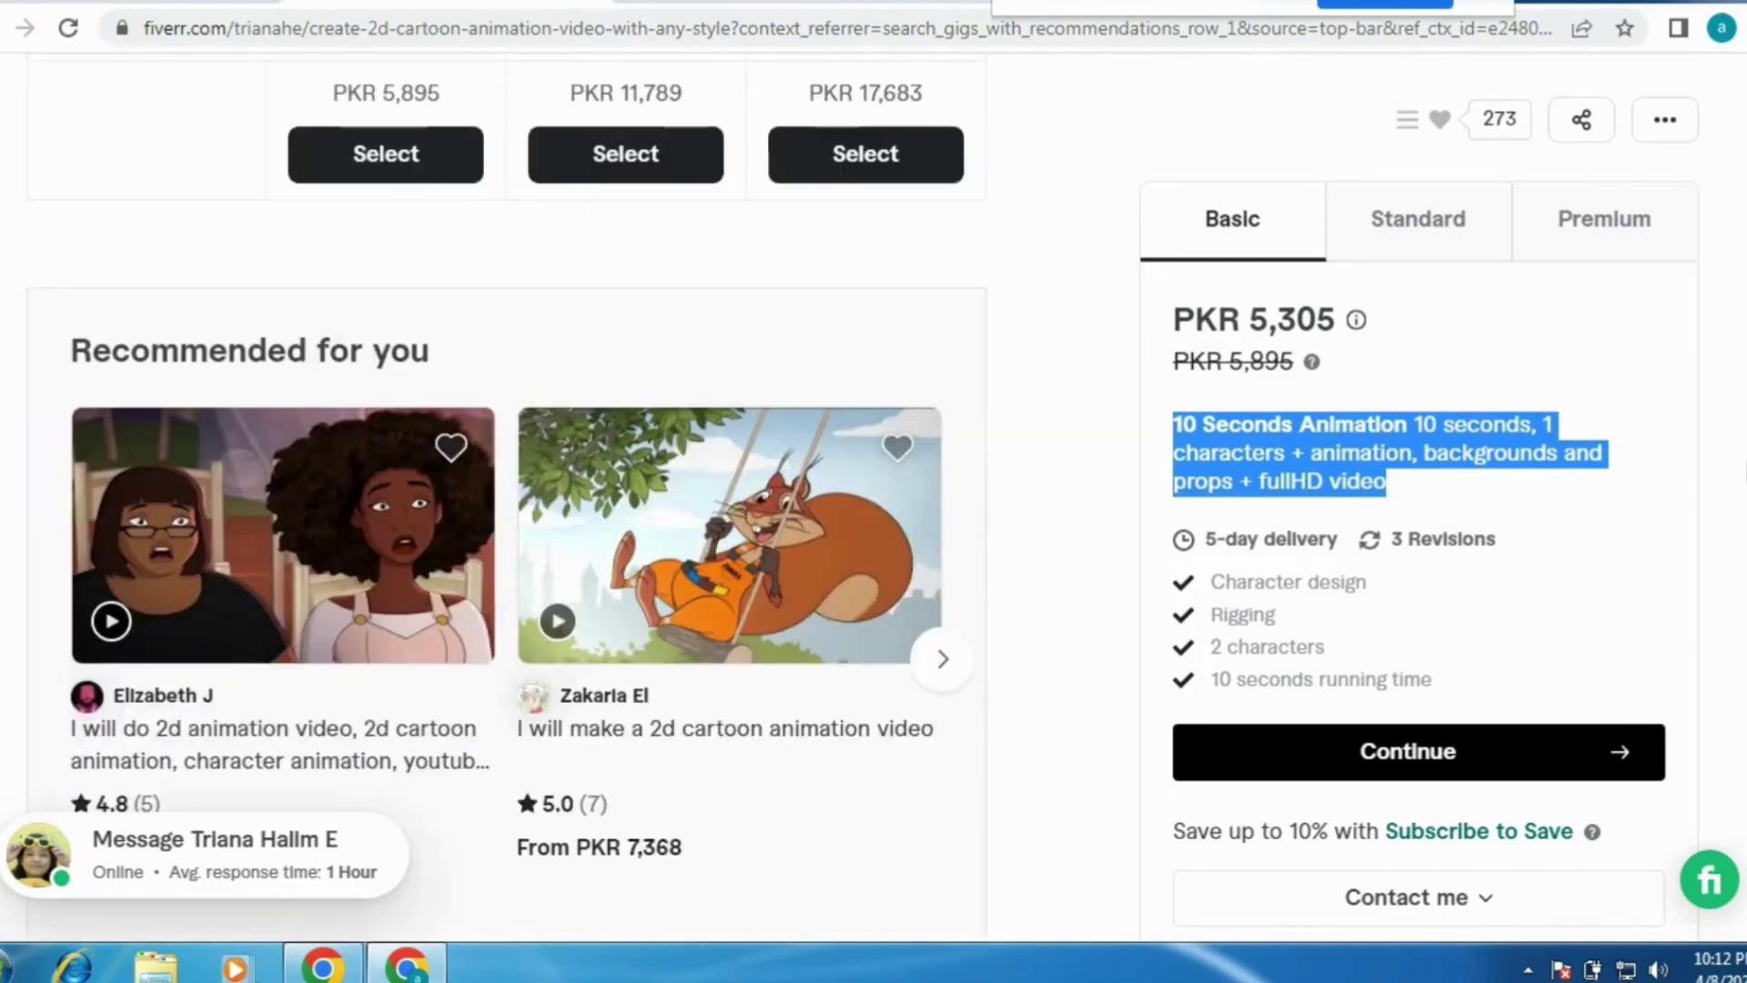
pyautogui.scroll(15, 1736, 376)
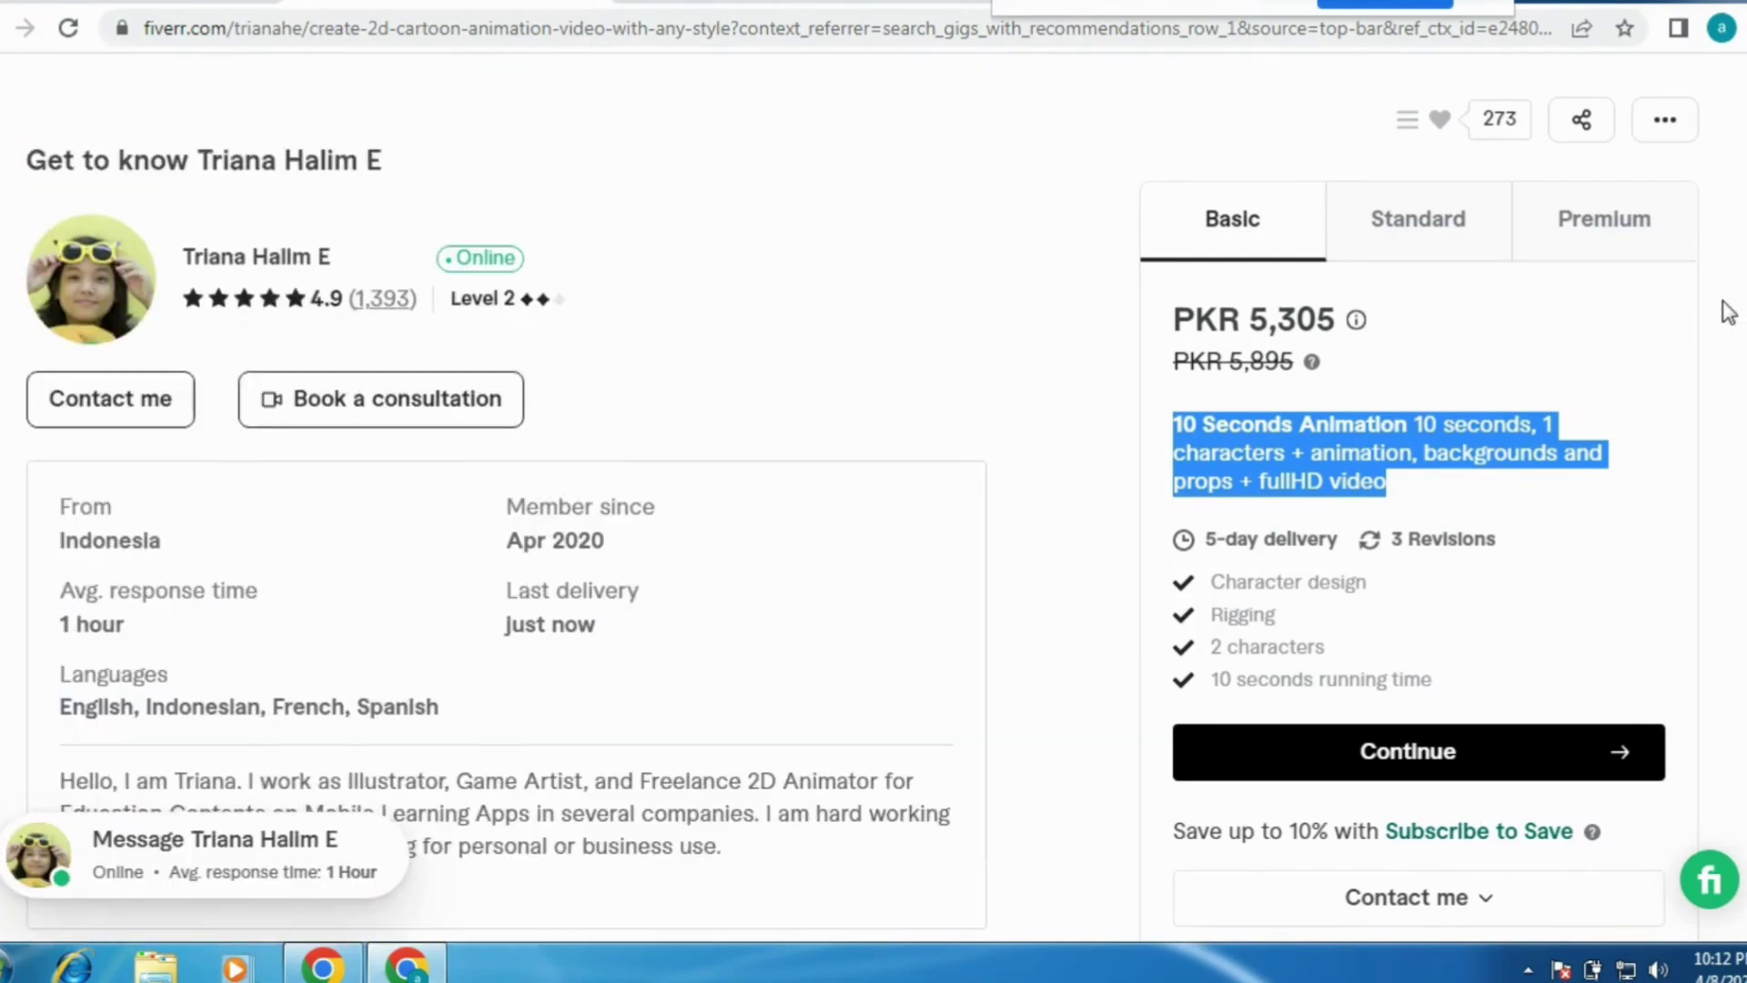
pyautogui.scroll(10, 1727, 294)
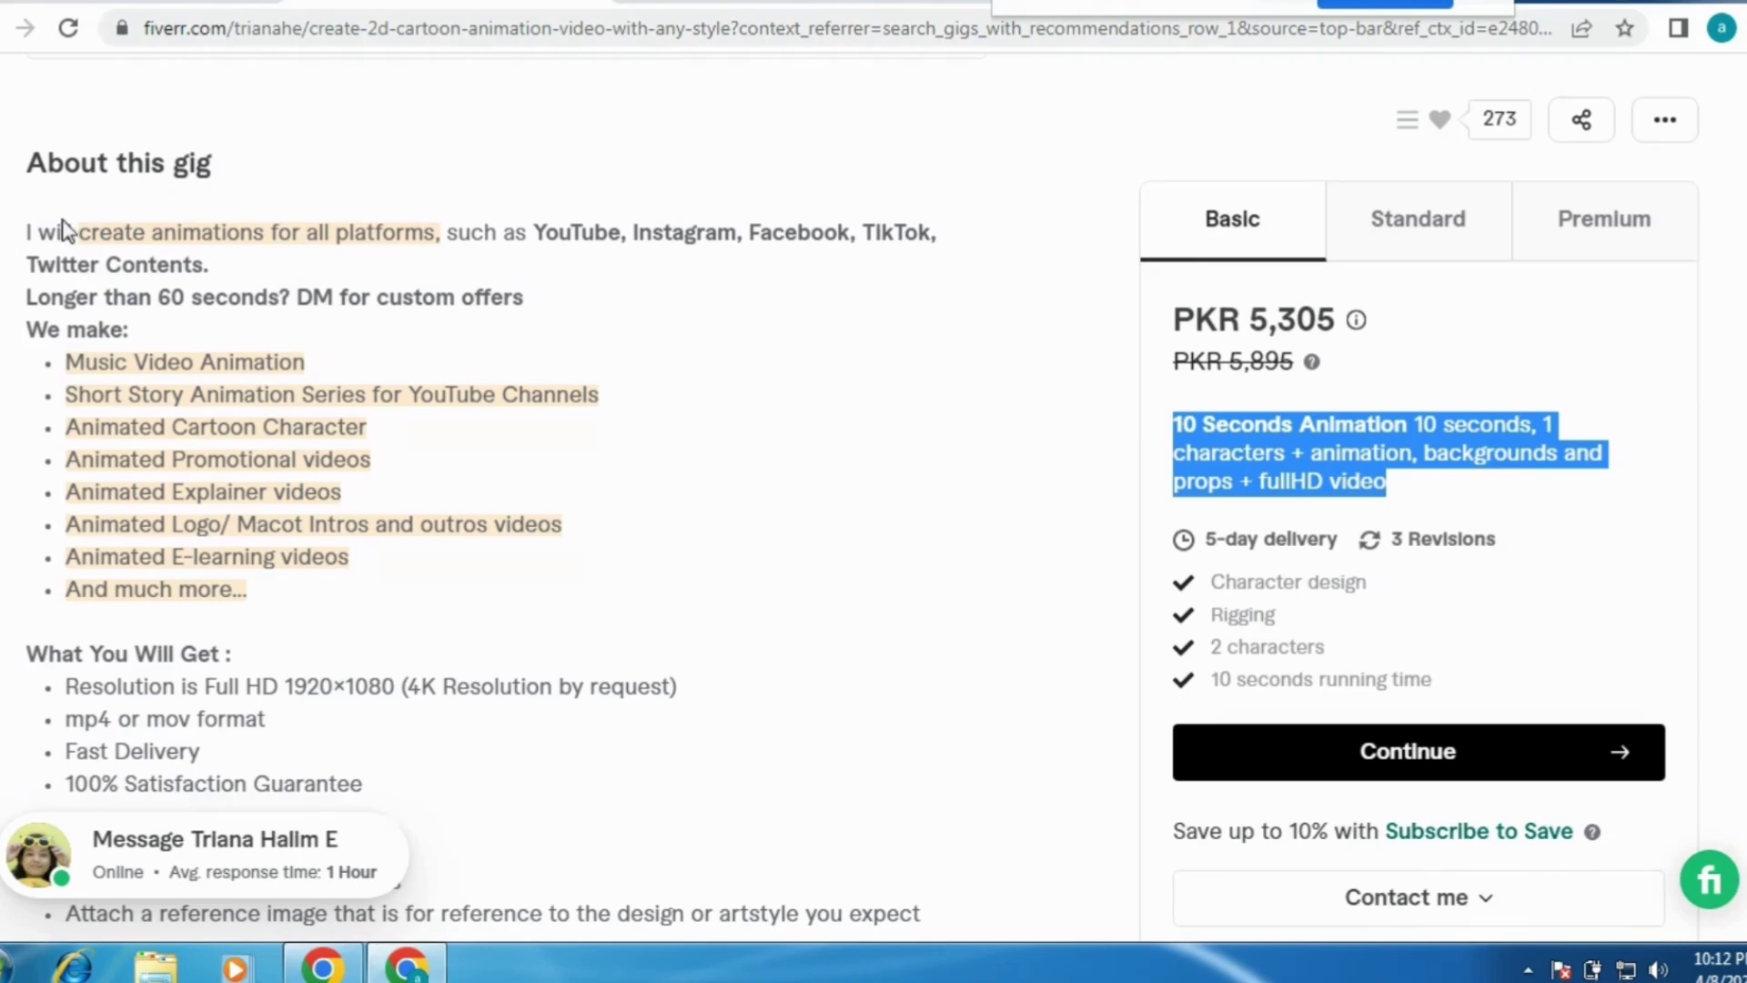
pyautogui.moveTo(26, 239); pyautogui.dragTo(88, 784)
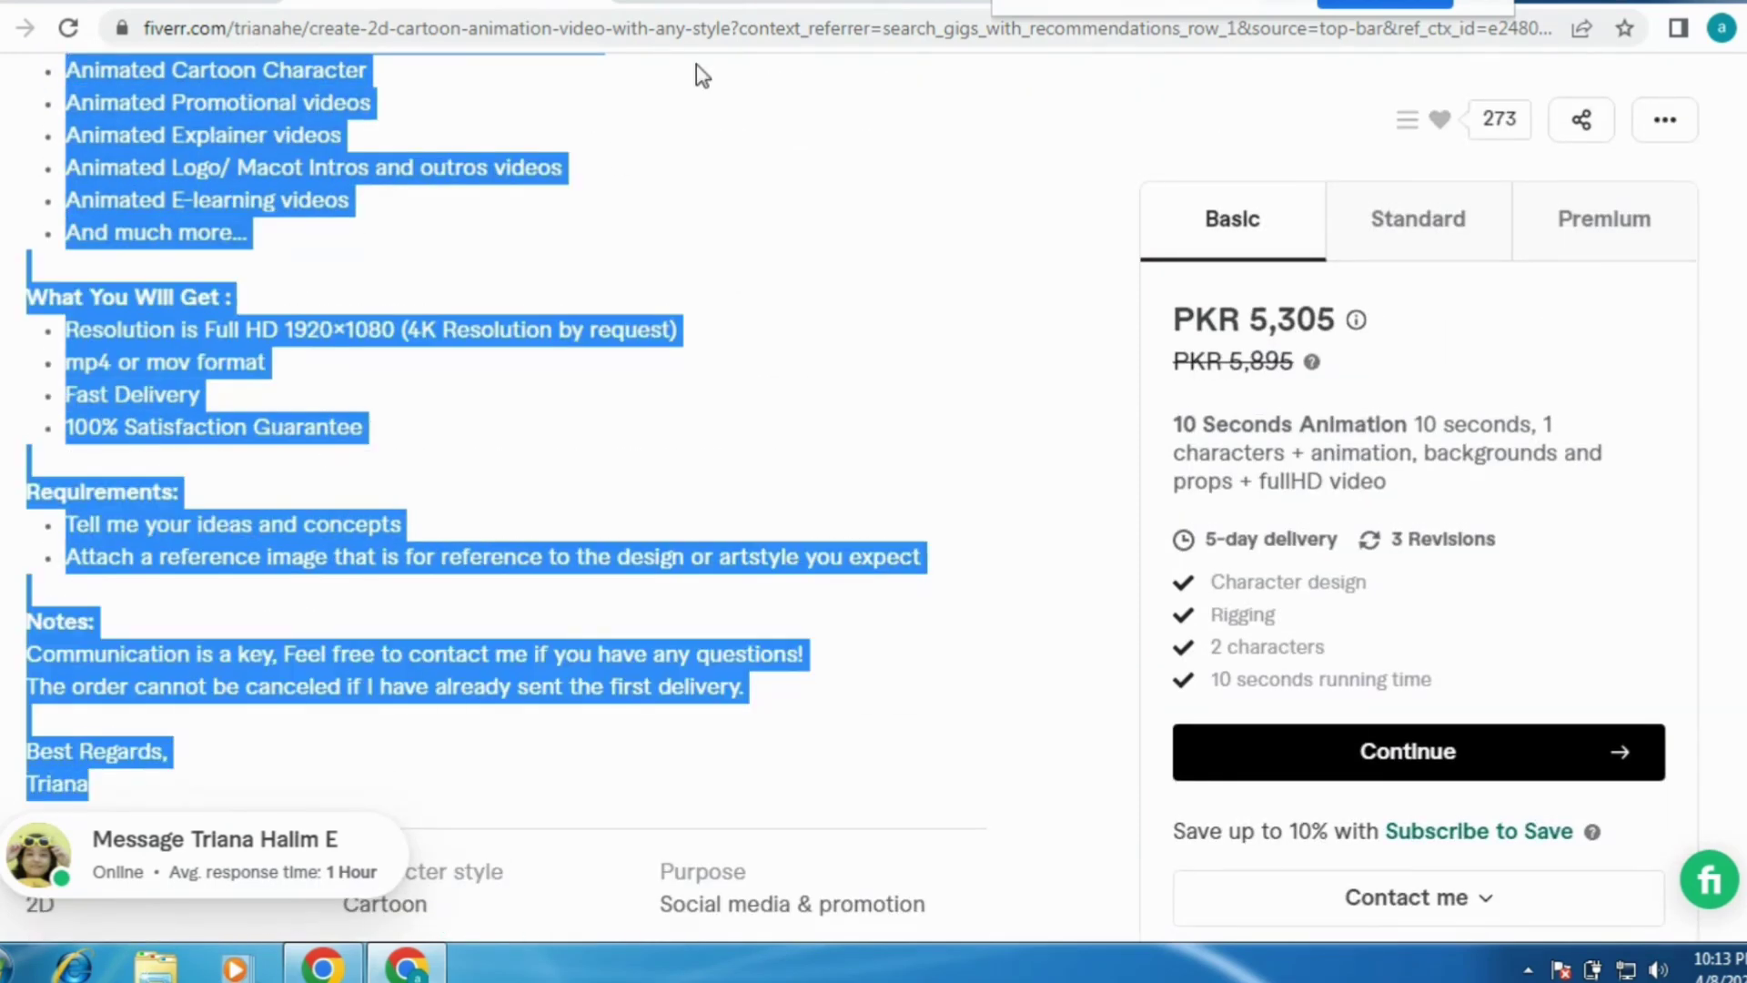
# Paste the copied text into the new gig's description.
pyautogui.click(719, 3)
pyautogui.click(435, 457)
pyautogui.hotkey('ctrl', 'v')
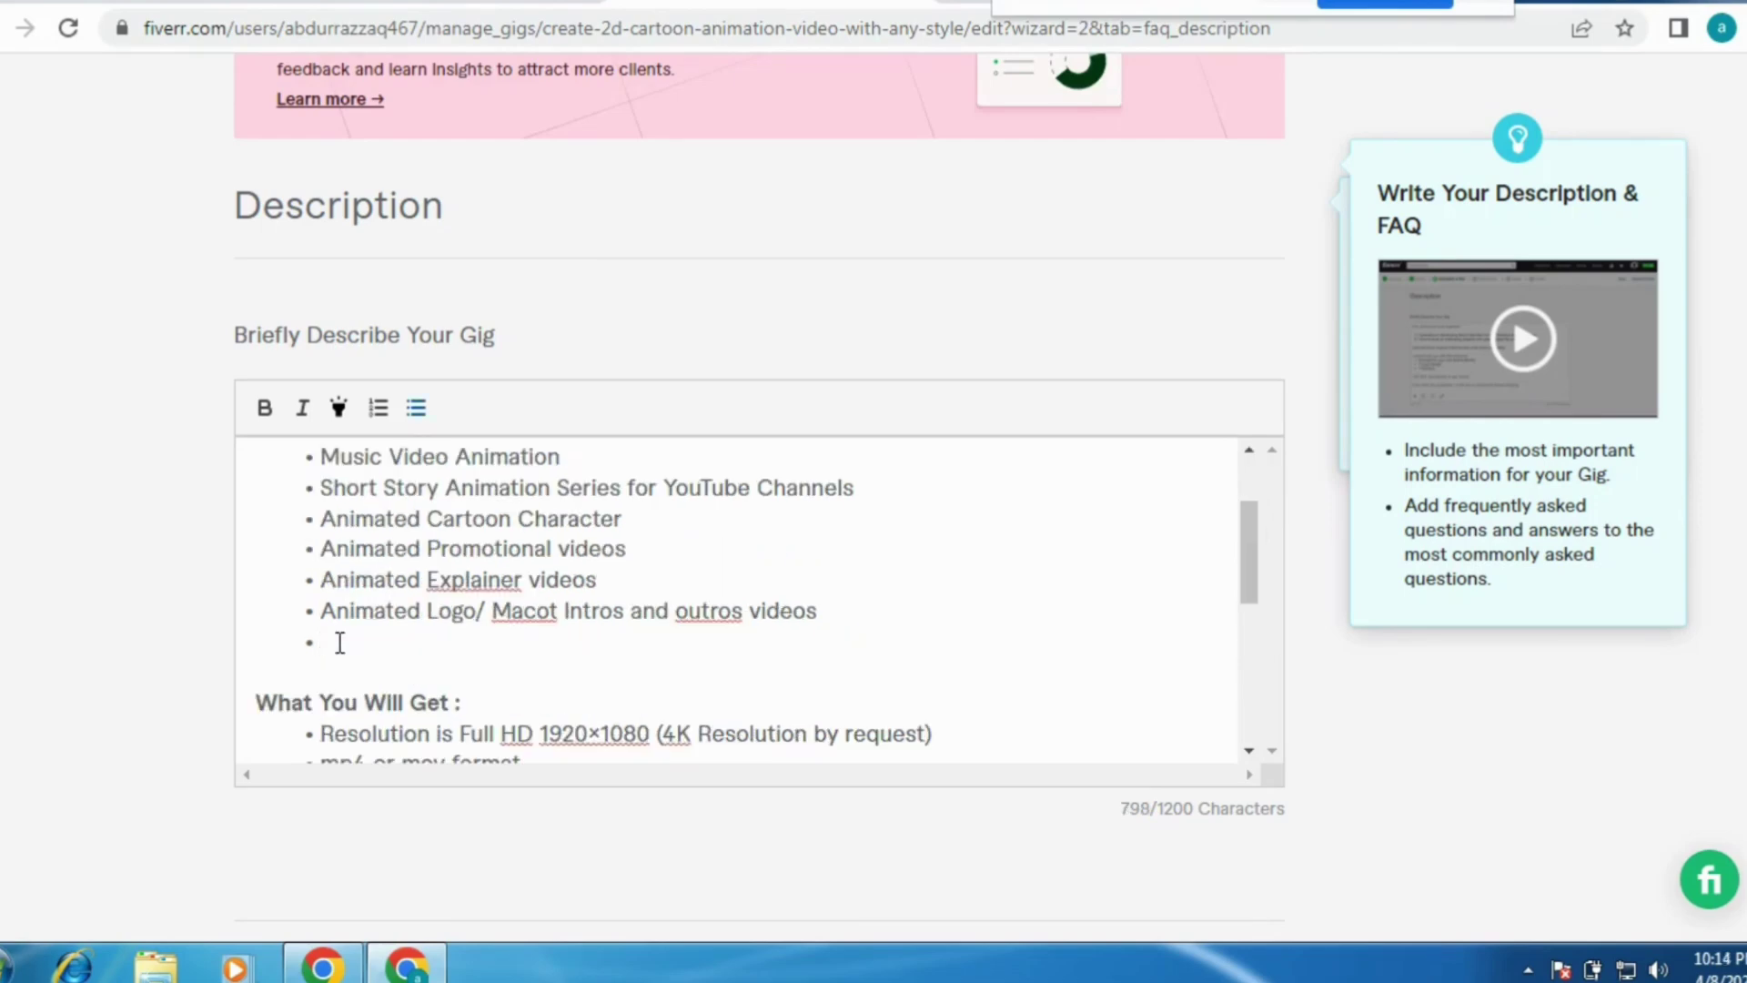
# Add the bullets "animated stories" and "kids stories" to the description's list of video types, after the logo intros and outros bullet.
pyautogui.write('animated stories')
pyautogui.press('Return')
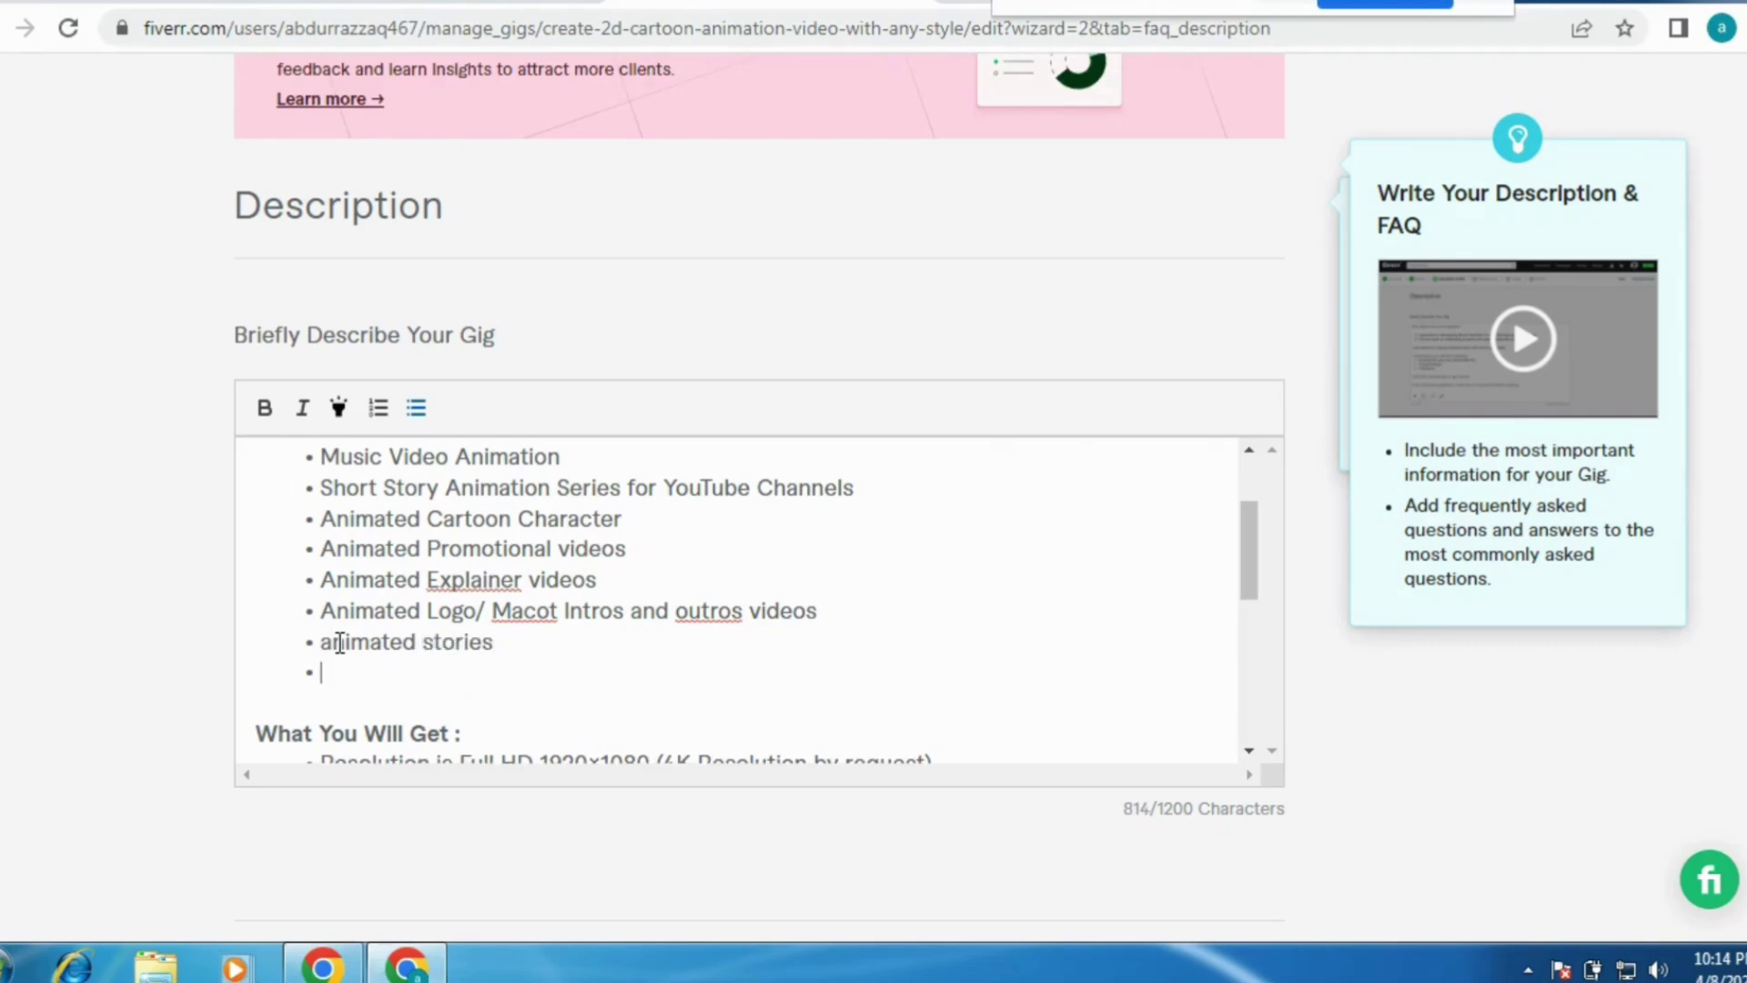
pyautogui.write('kids stories')
# Delete the "Notes:" heading with "Communication is a key," and the cancellation sentence with the seller's sign-off from the description's end.
pyautogui.moveTo(1252, 557); pyautogui.dragTo(1267, 708)
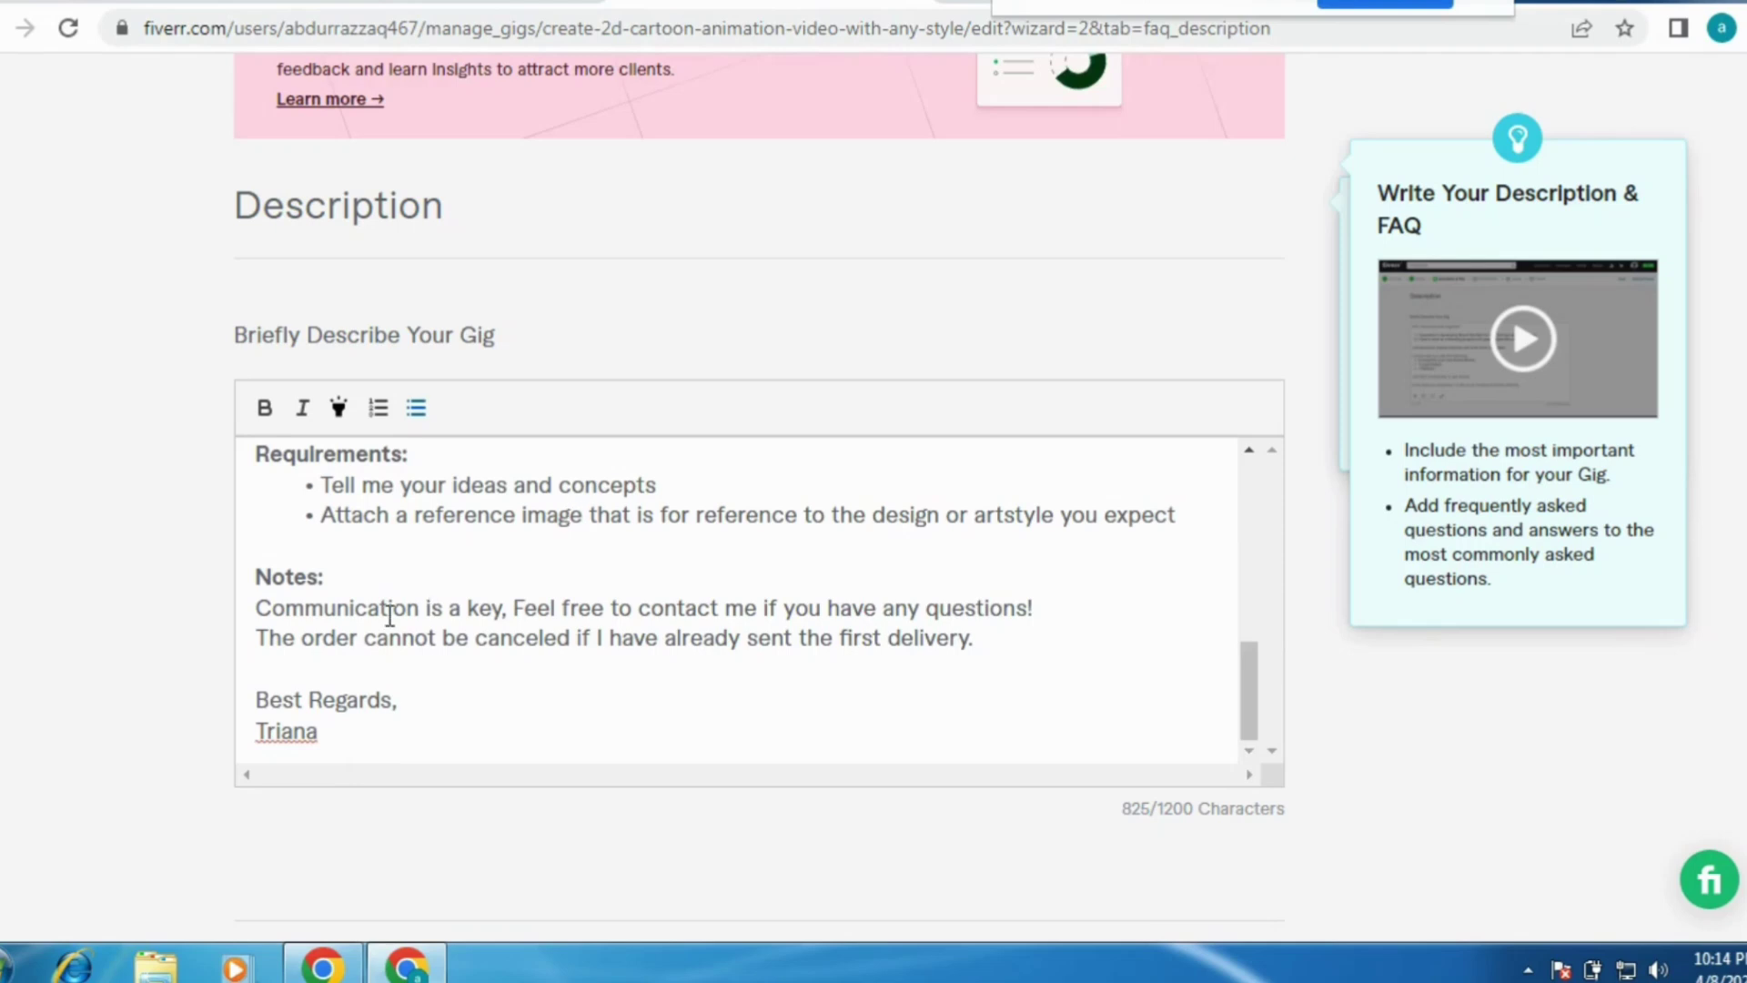
pyautogui.moveTo(256, 570); pyautogui.dragTo(512, 617)
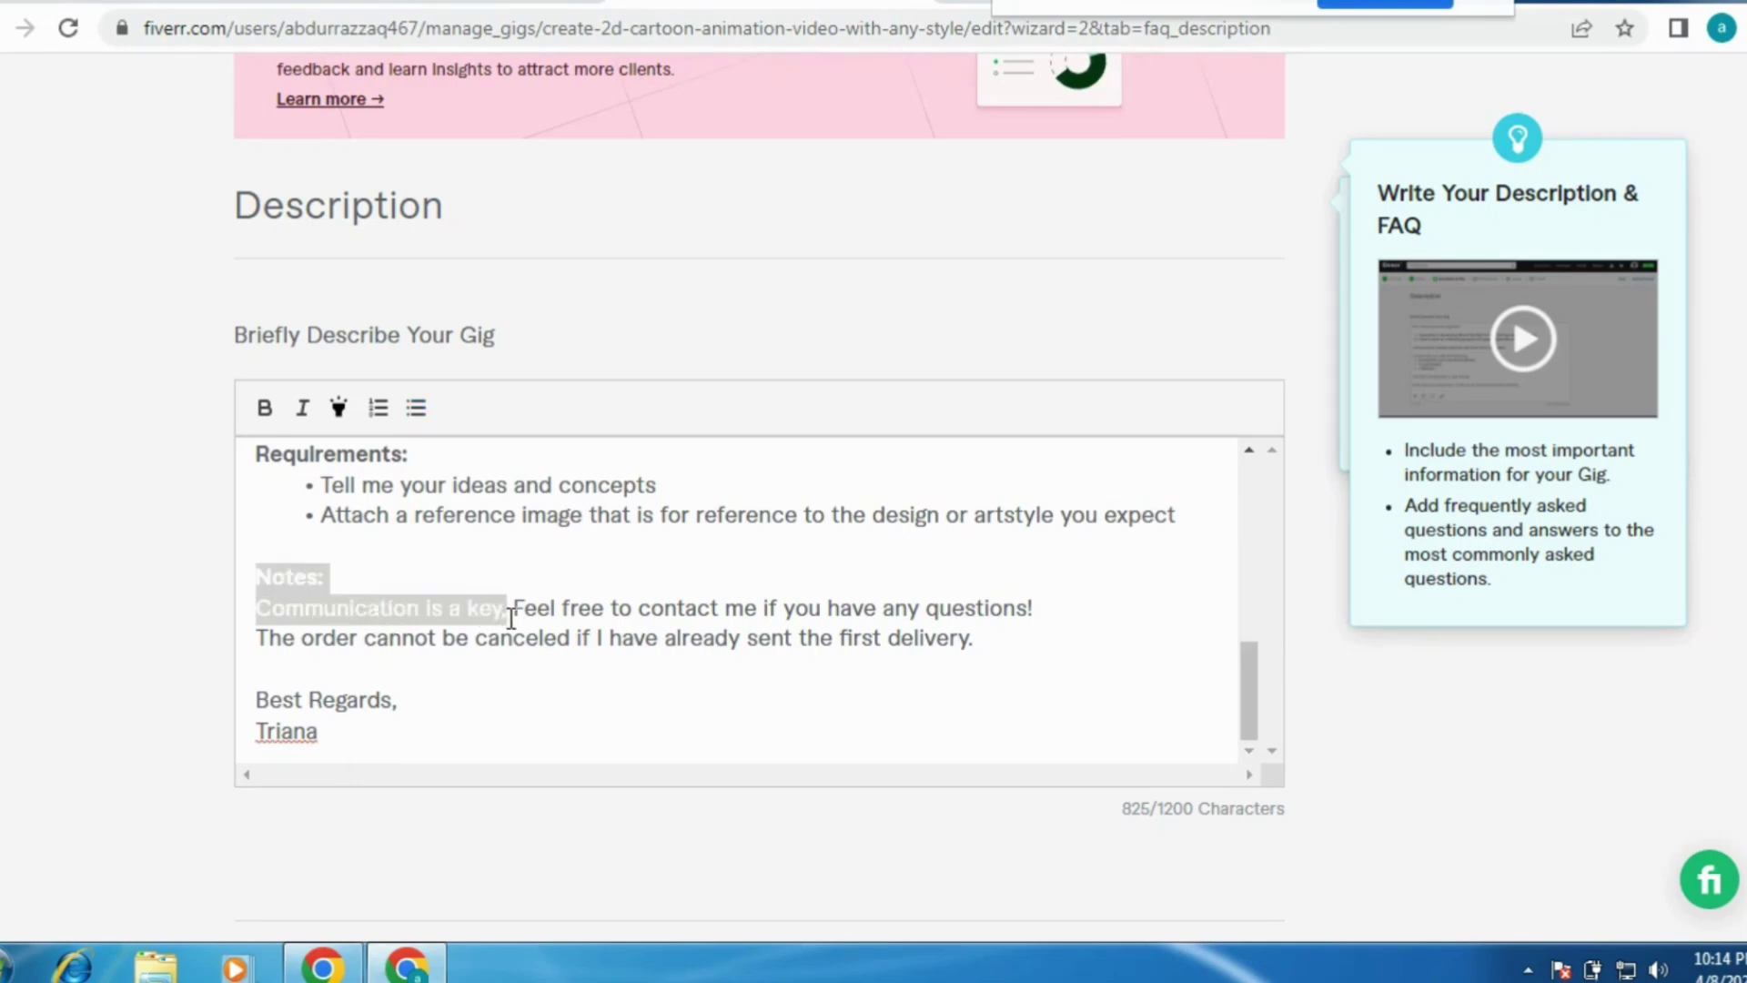
pyautogui.press('BackSpace')
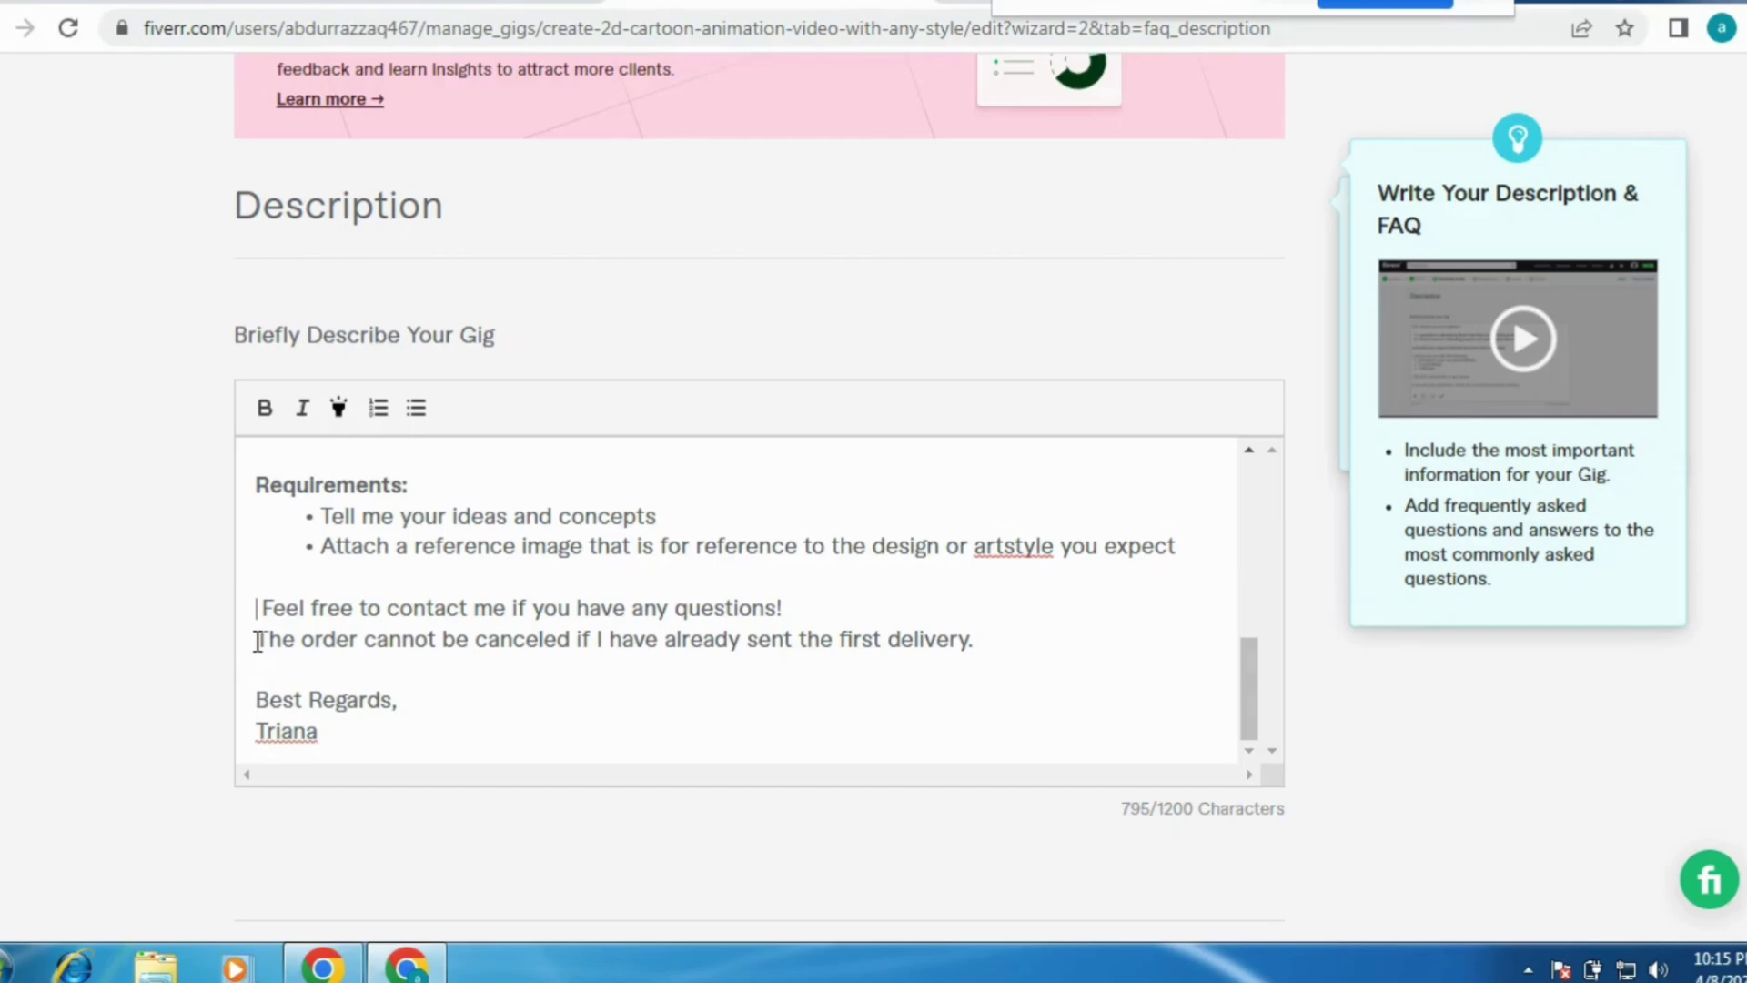
pyautogui.moveTo(259, 641); pyautogui.dragTo(352, 732)
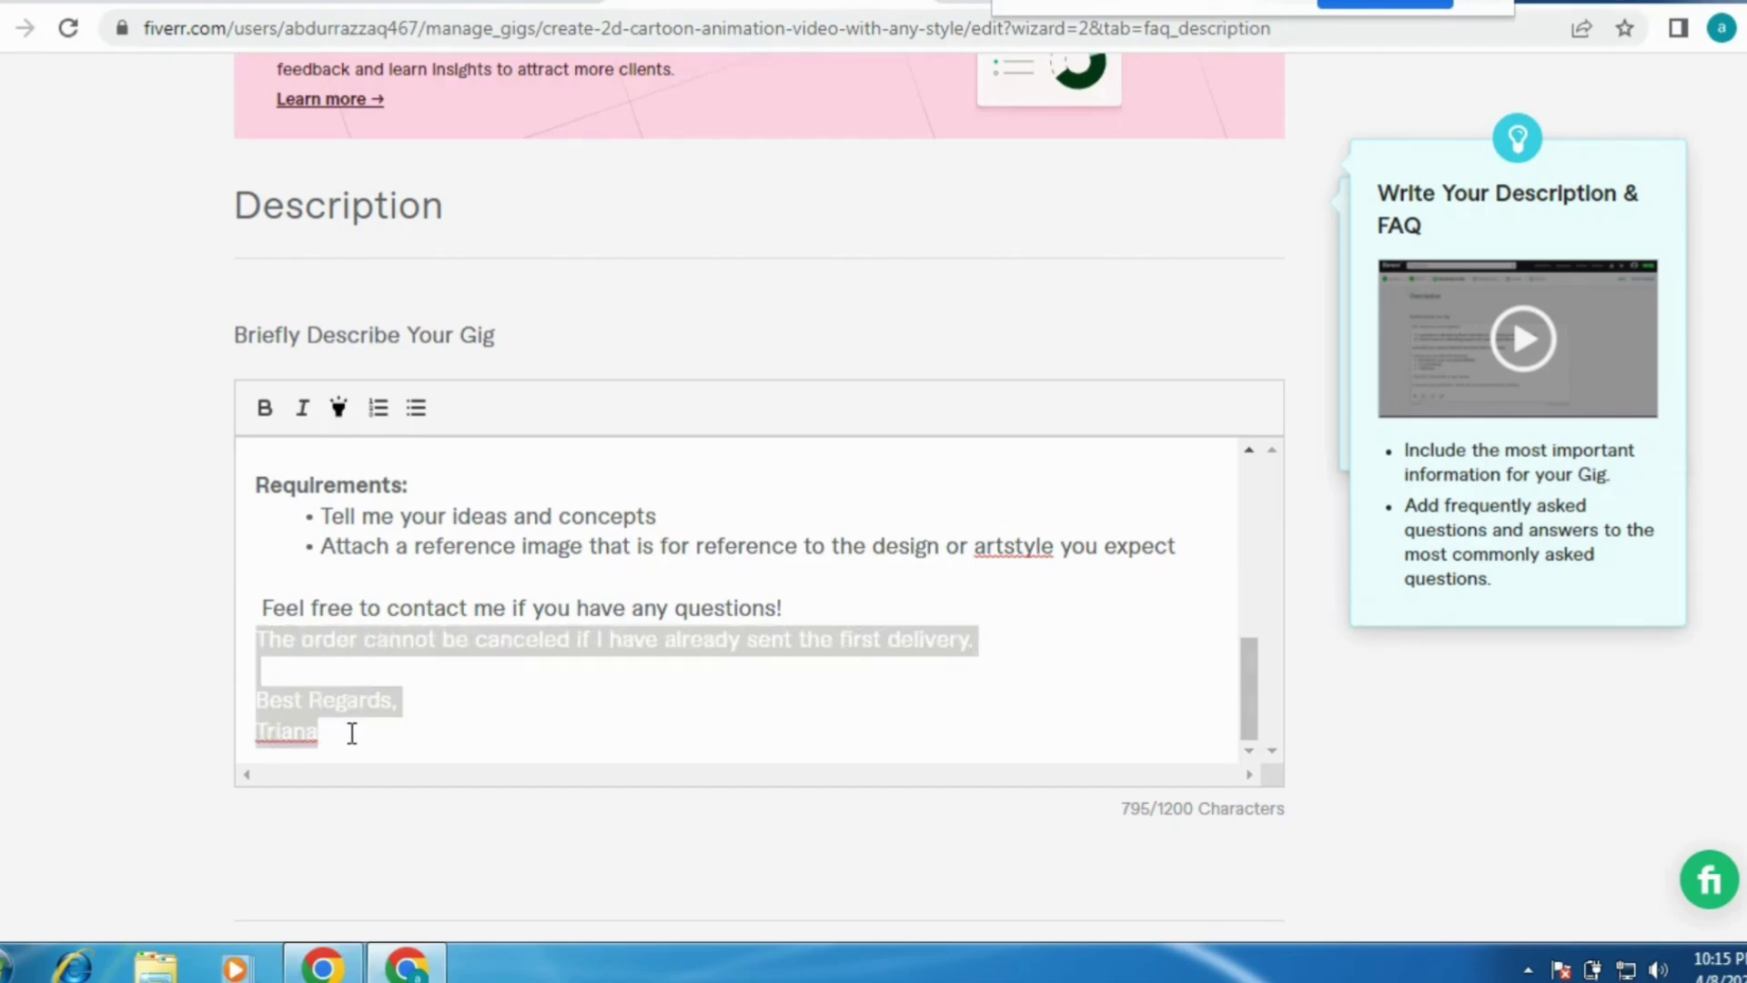
pyautogui.press('BackSpace')
# End the description with "thanks." and save it to continue to the requirements.
pyautogui.write('t')
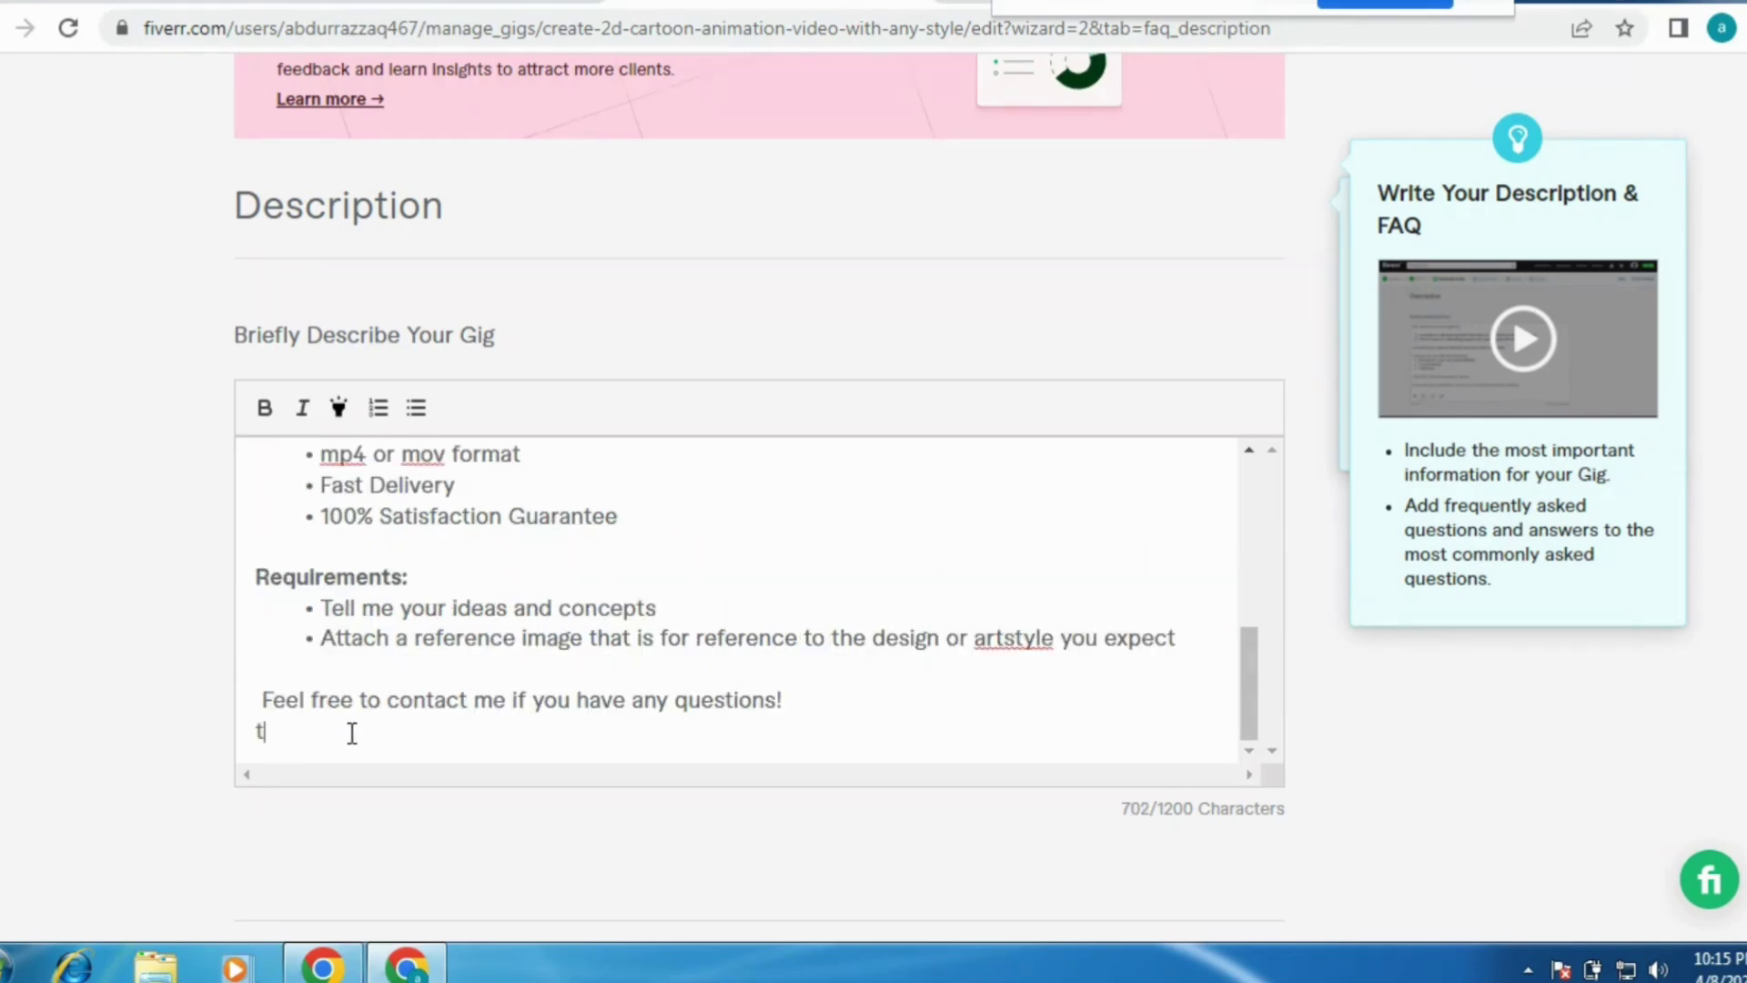
pyautogui.write('hanks.')
pyautogui.scroll(-10, 959, 577)
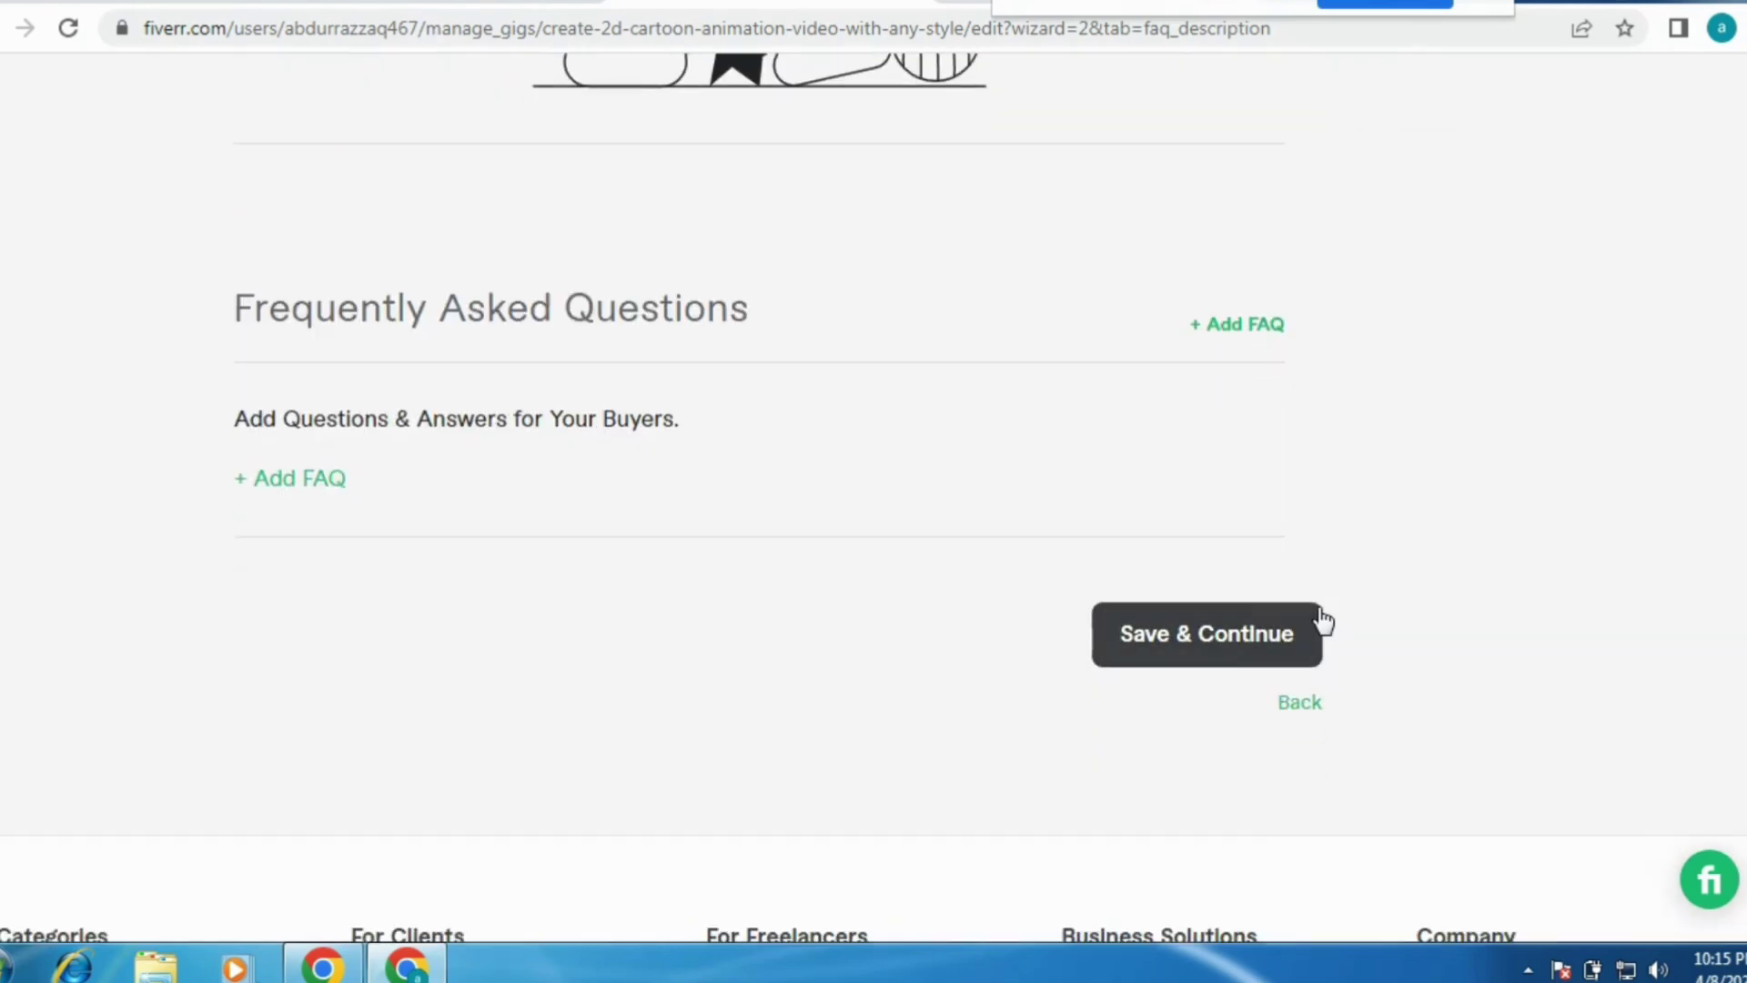
pyautogui.click(1210, 637)
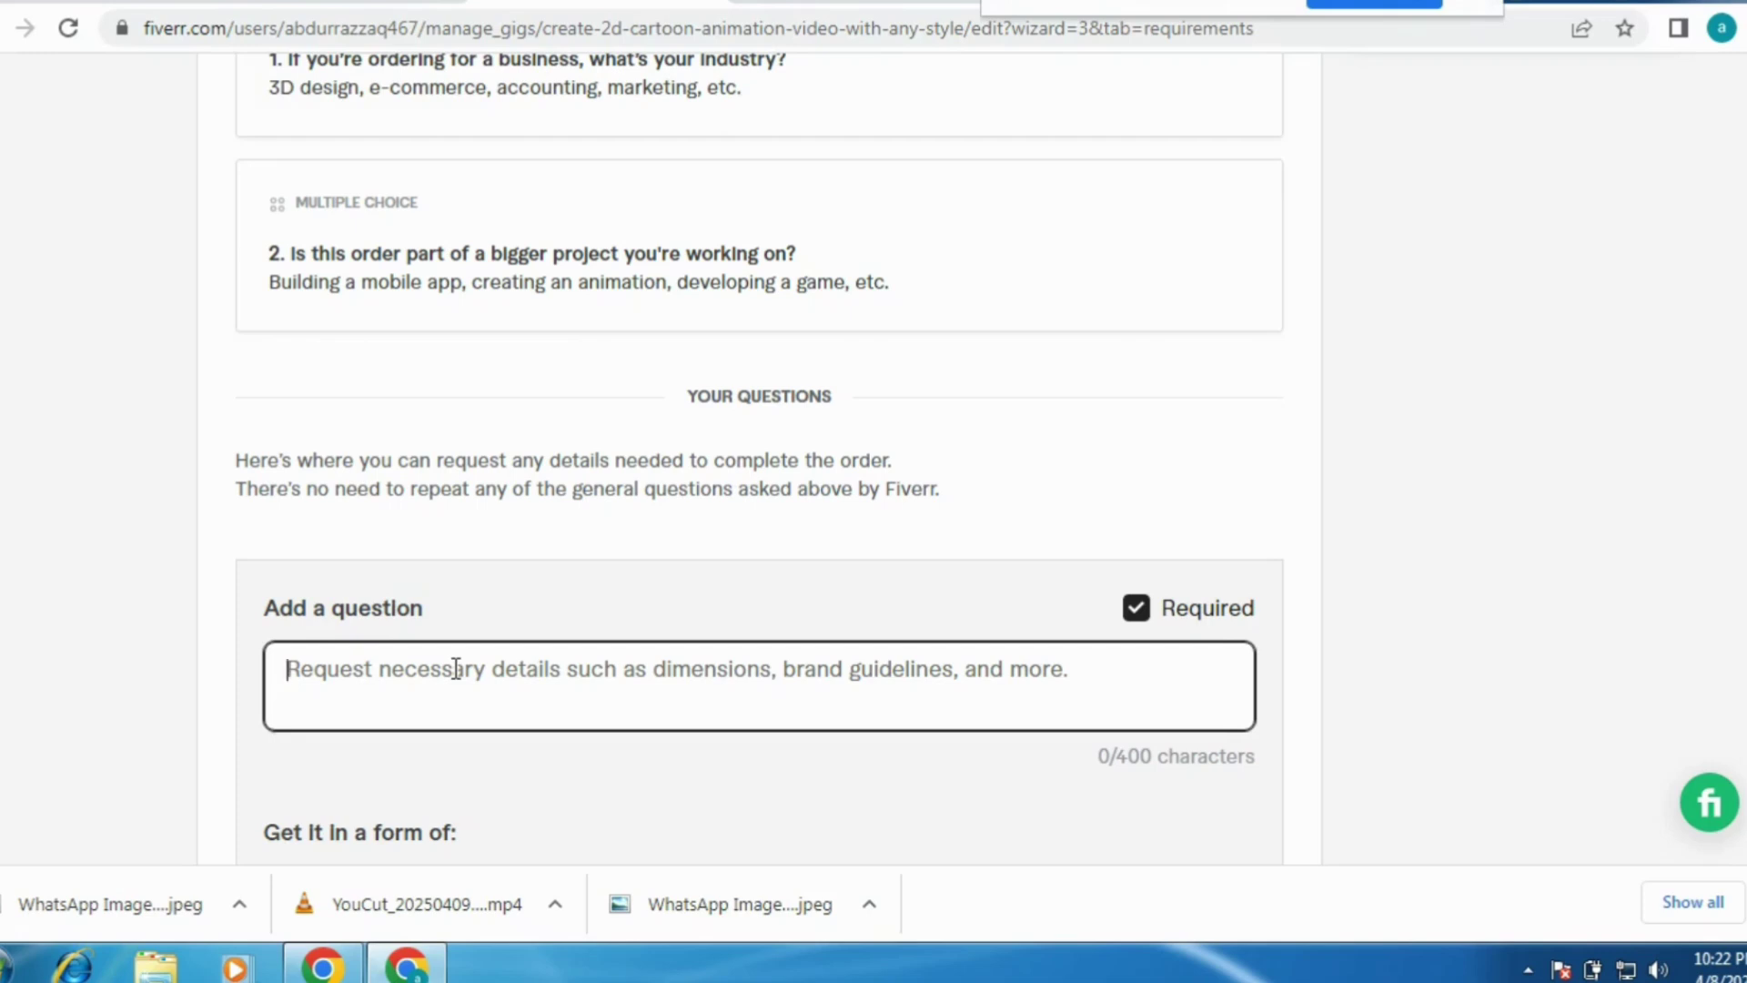
# Add the required free-text question "send details" for buyers and save the requirements to continue to the gallery.
pyautogui.write('sd')
pyautogui.press('BackSpace')
pyautogui.write('end ')
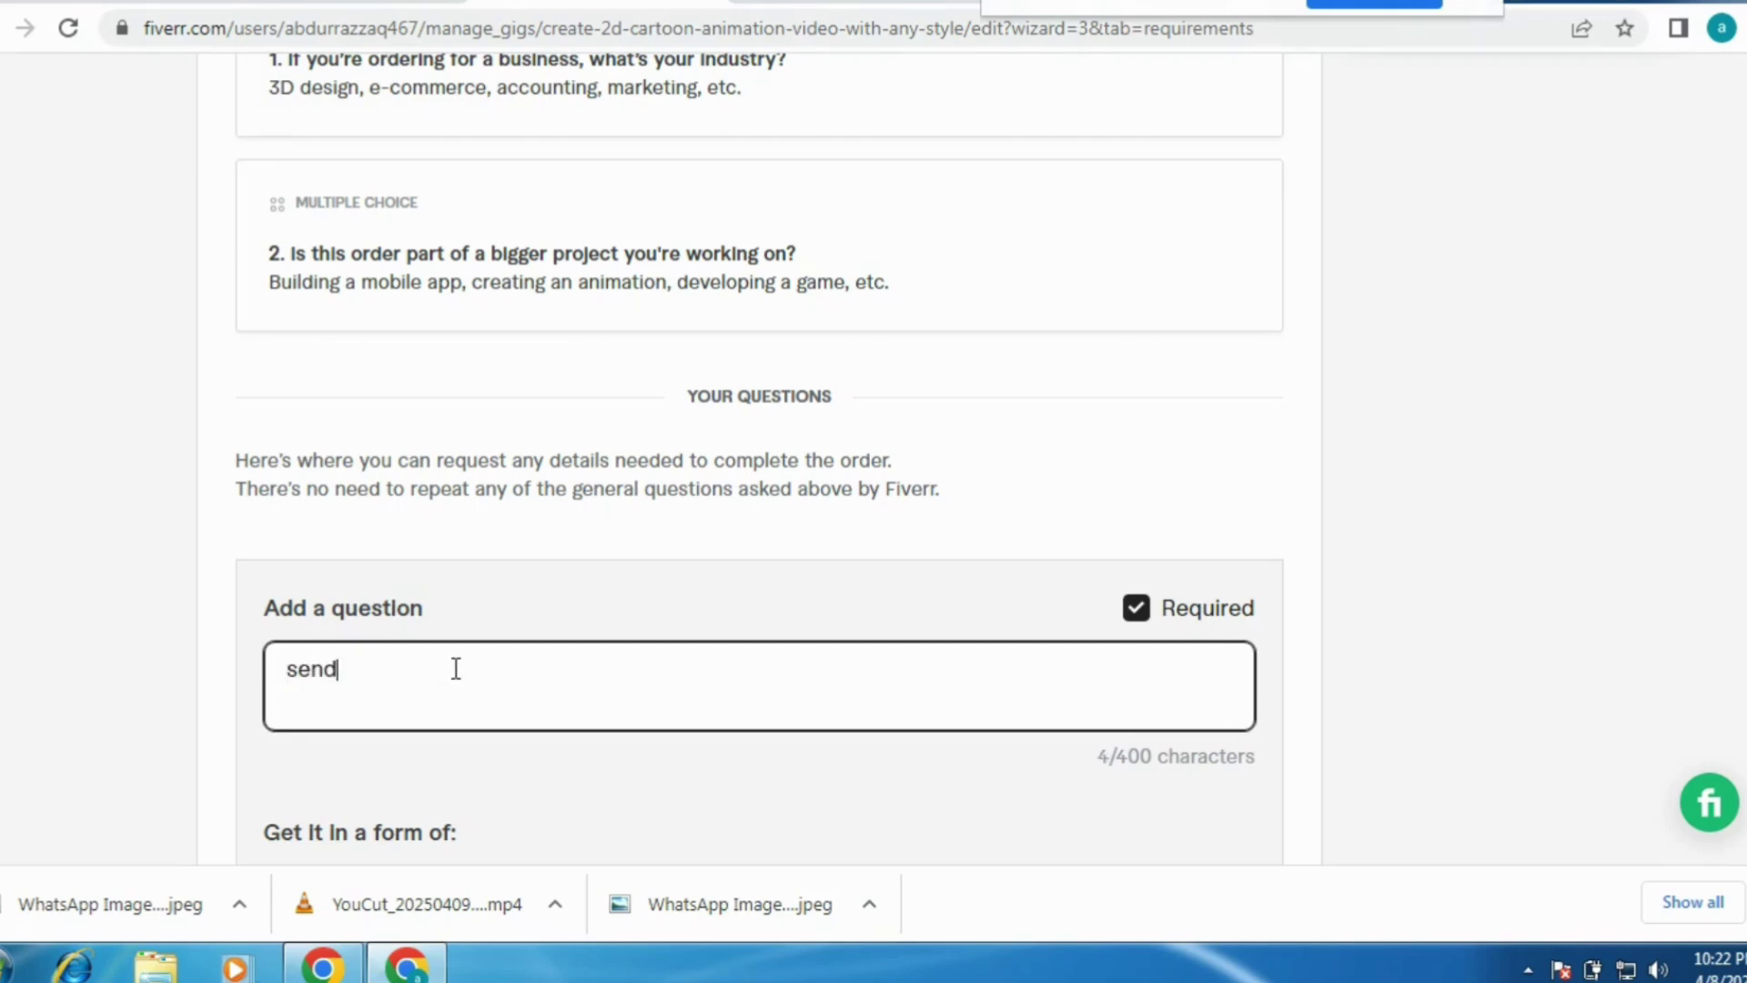
pyautogui.write('details')
pyautogui.scroll(-5, 760, 455)
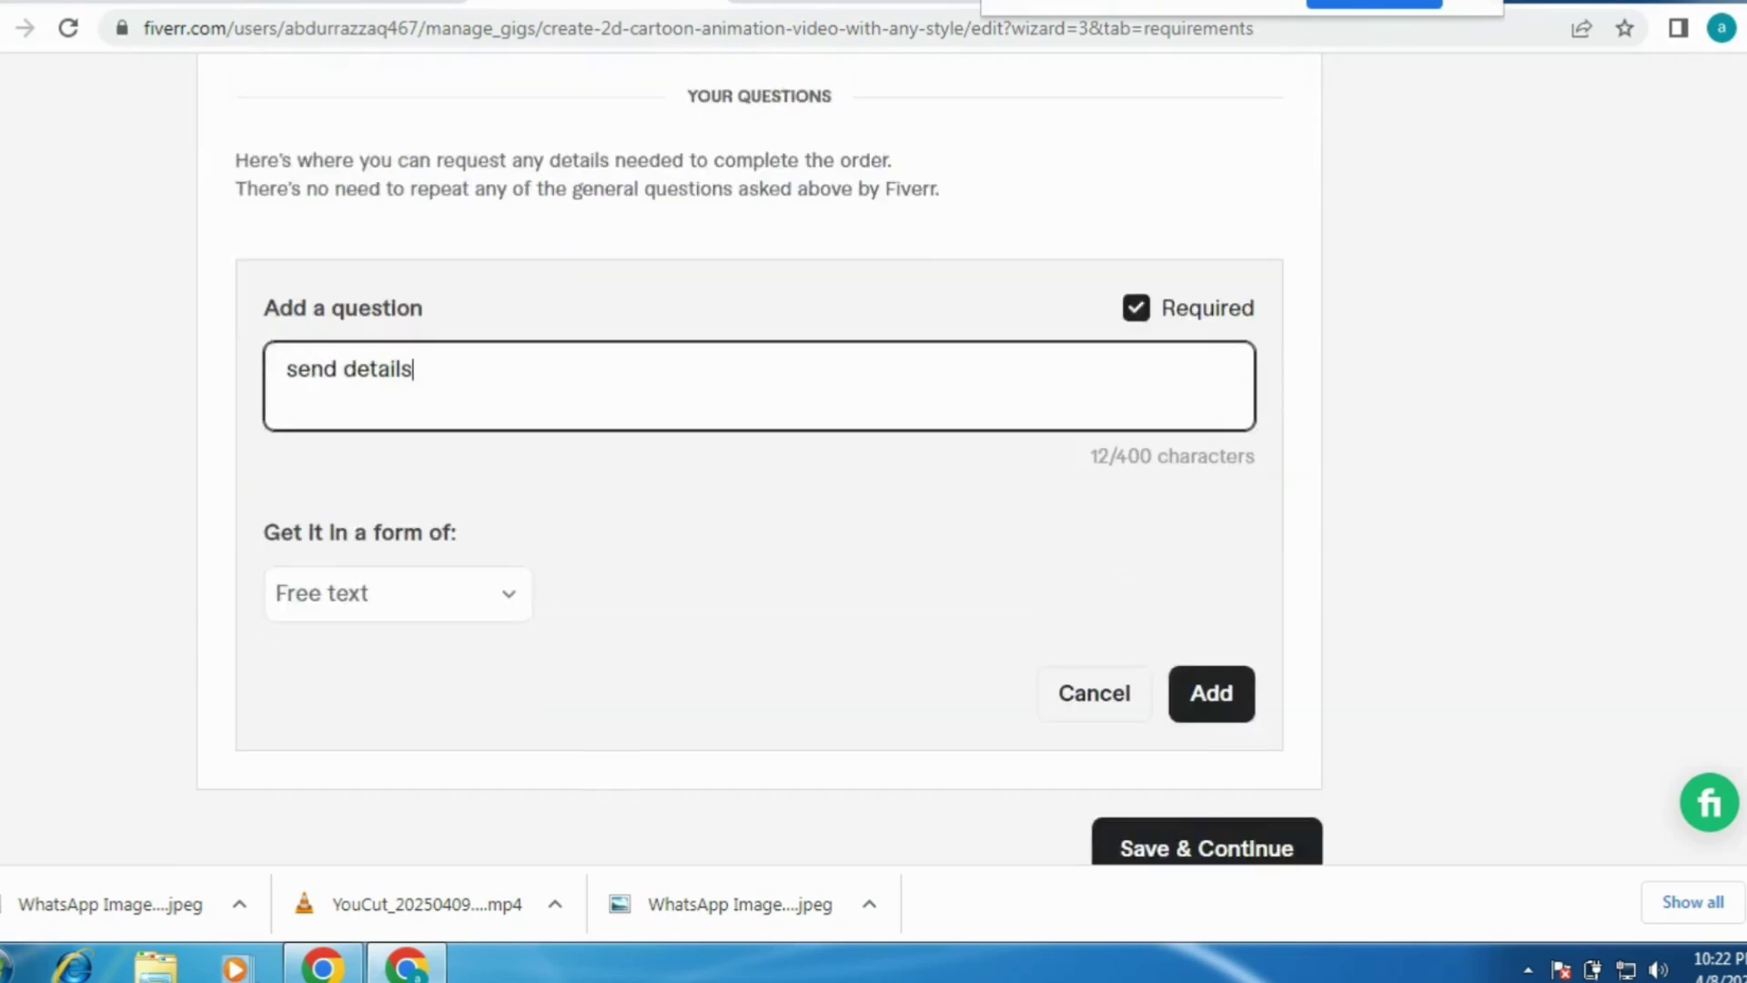
pyautogui.click(1231, 469)
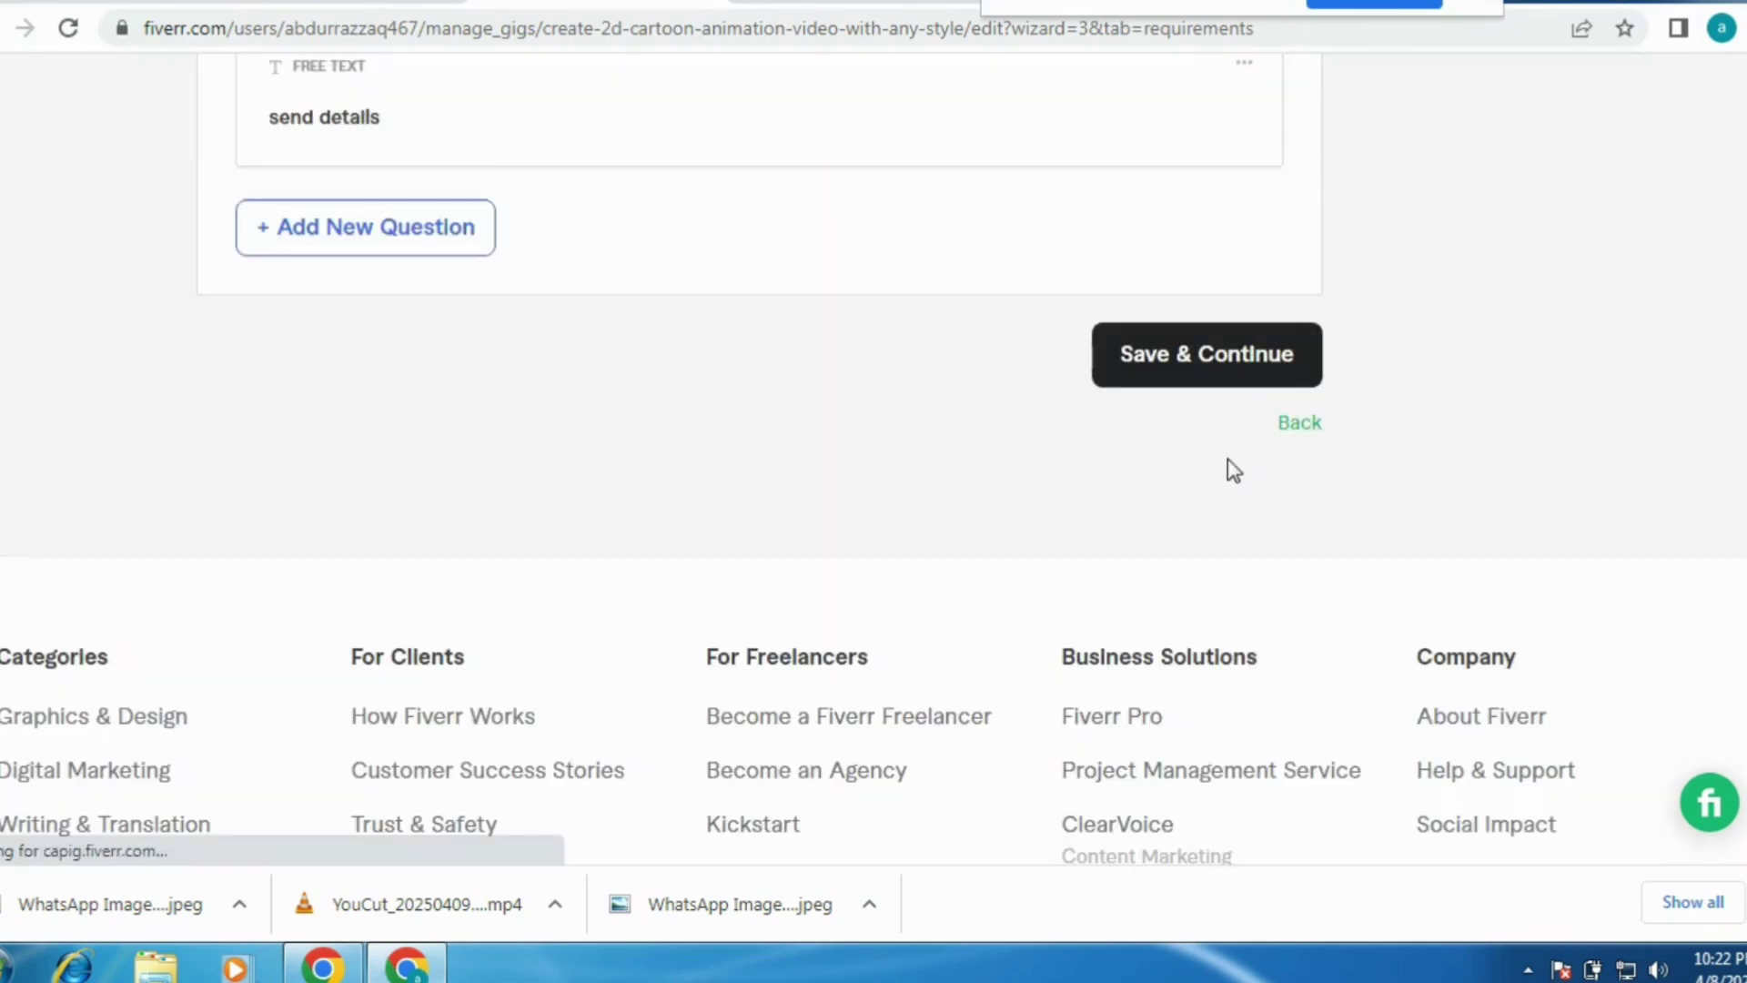
pyautogui.click(1233, 368)
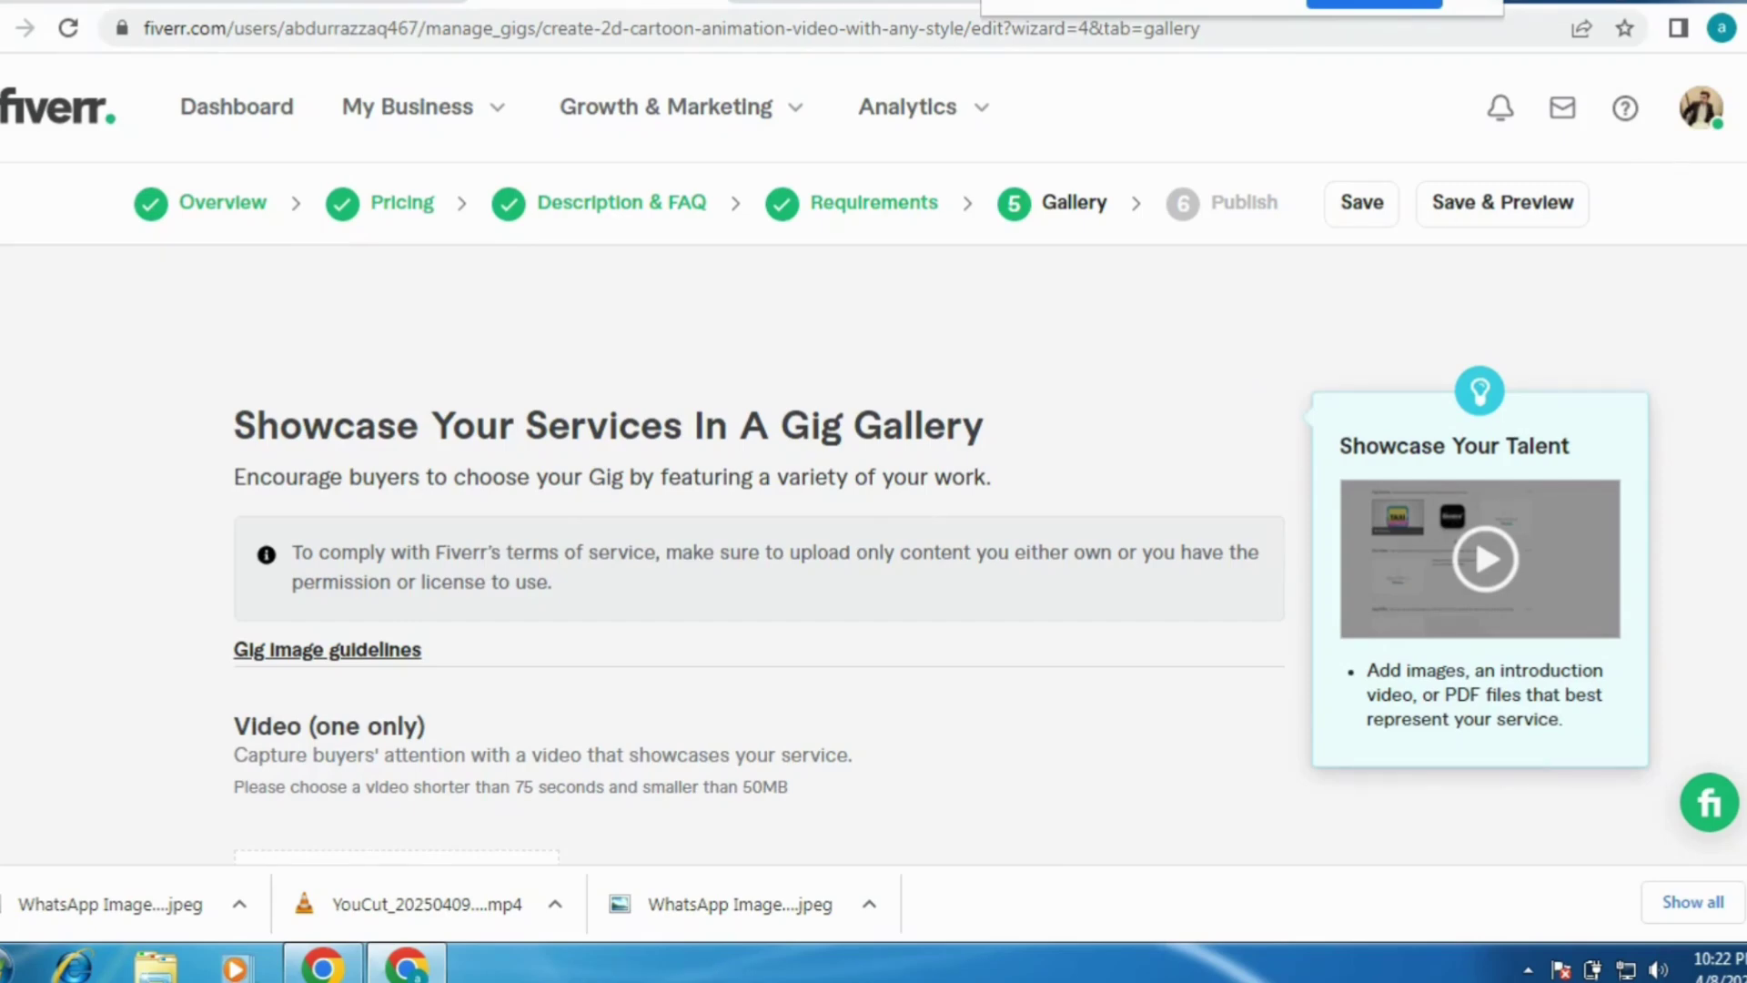
# Upload the "Sprunki Dinosaurs" picture and the green "Song" picture as the first two gig images.
pyautogui.scroll(-3, 874, 455)
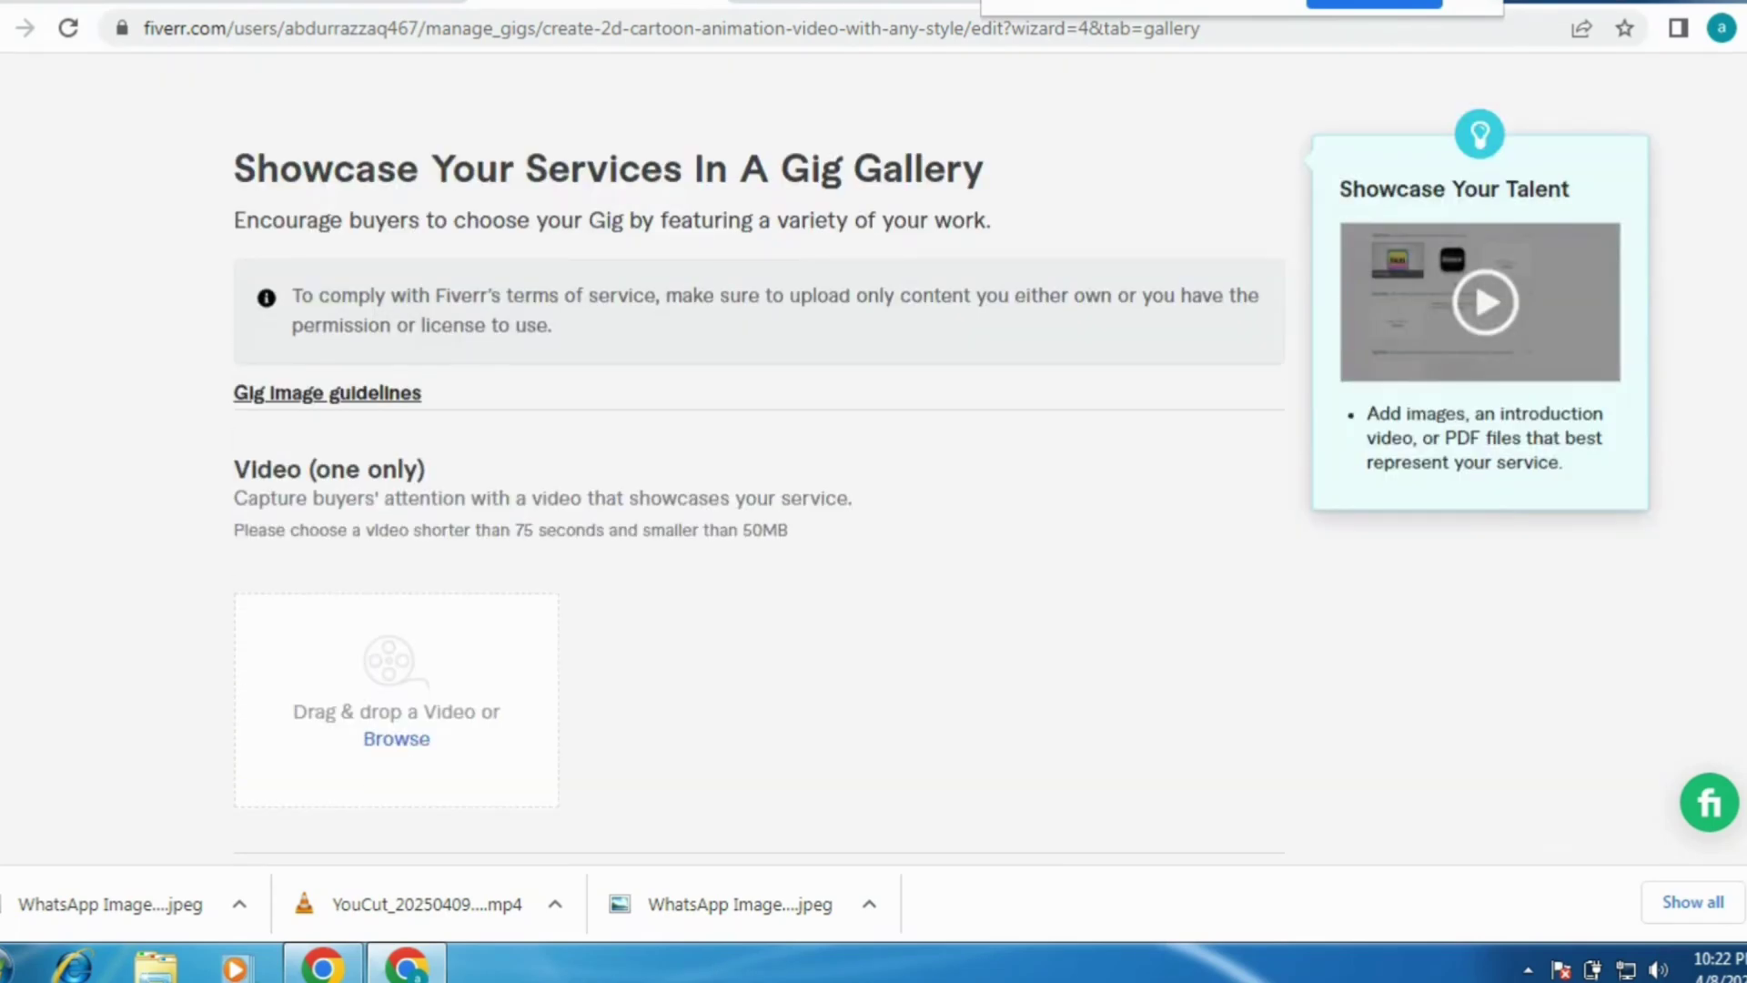
pyautogui.scroll(-5, 570, 546)
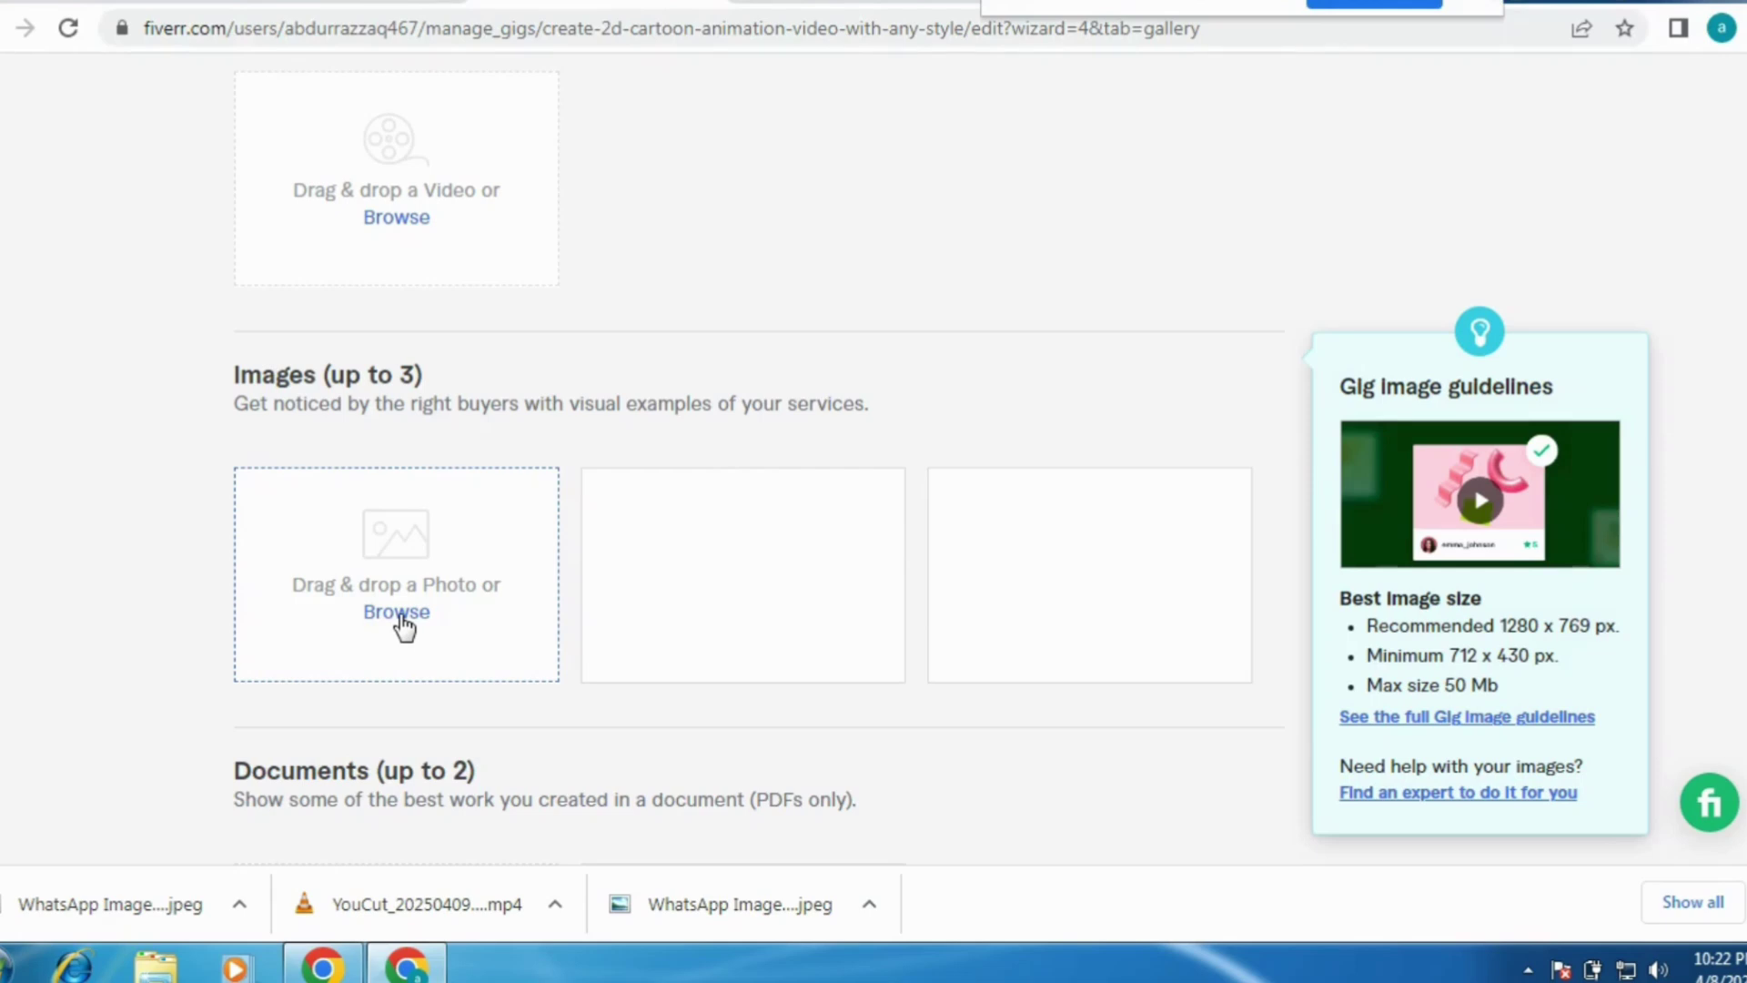
pyautogui.click(401, 616)
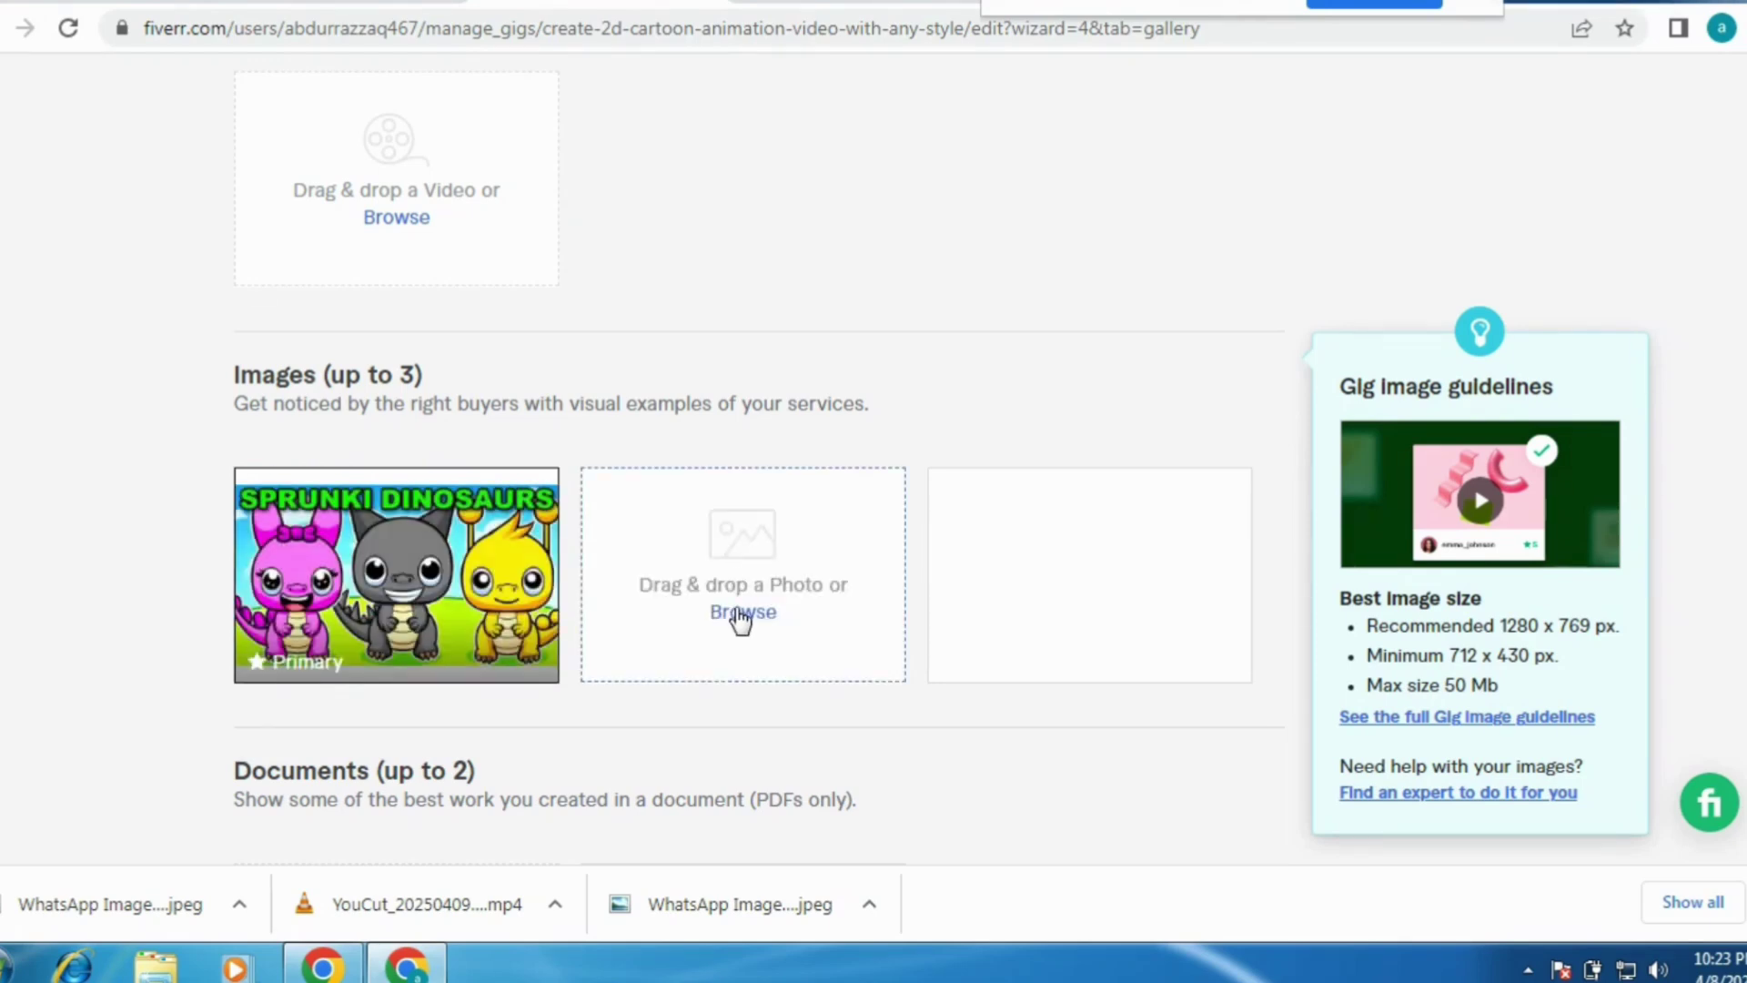
pyautogui.click(742, 615)
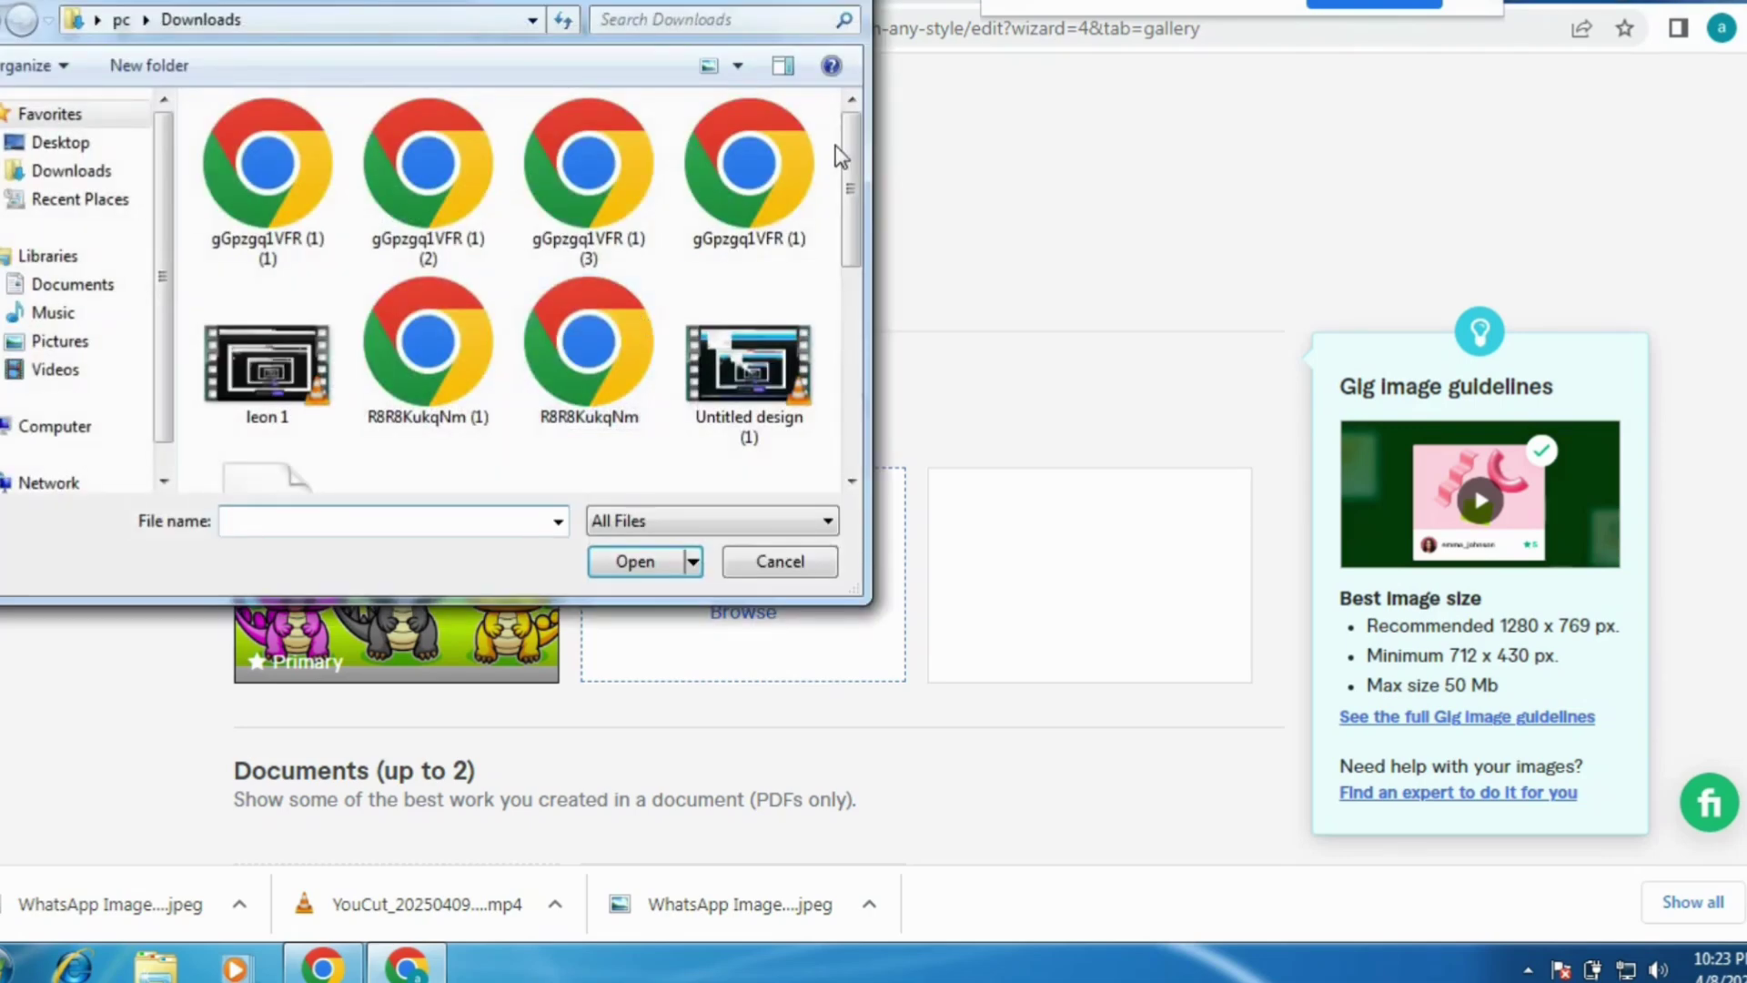
pyautogui.scroll(-5, 851, 177)
pyautogui.doubleClick(590, 382)
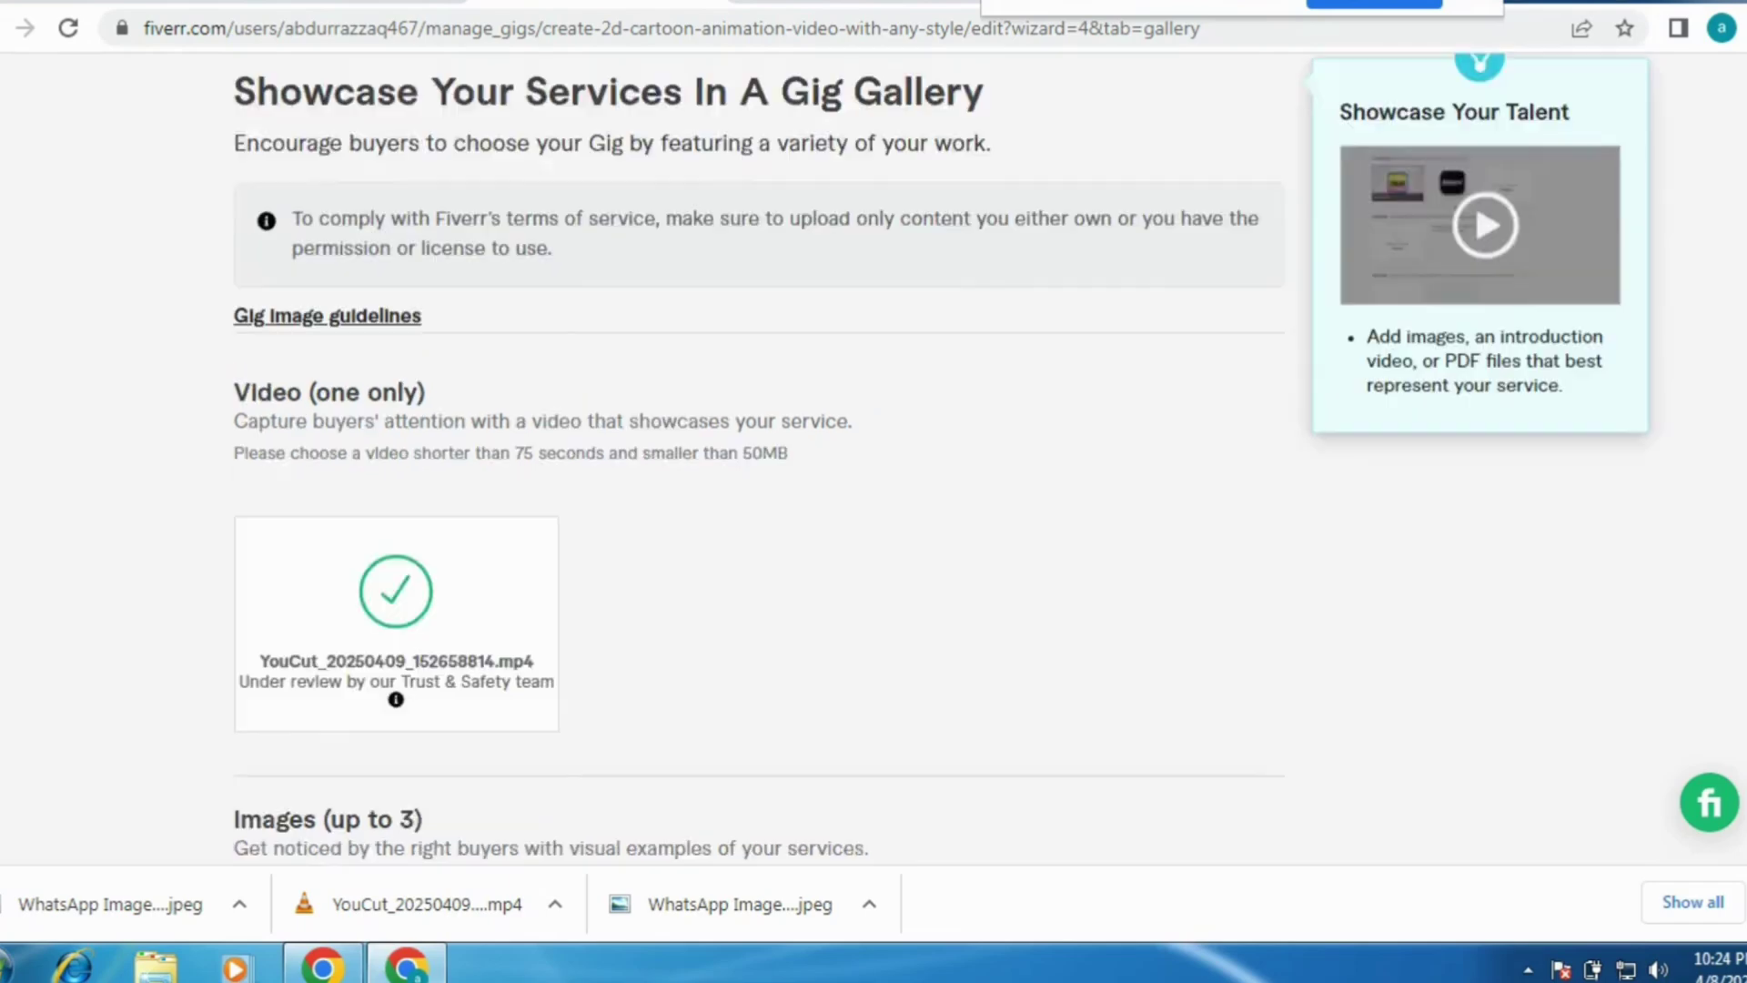
# Accept the declaration that the gallery materials are self-made and save the gallery to continue to publishing.
pyautogui.scroll(-3, 760, 458)
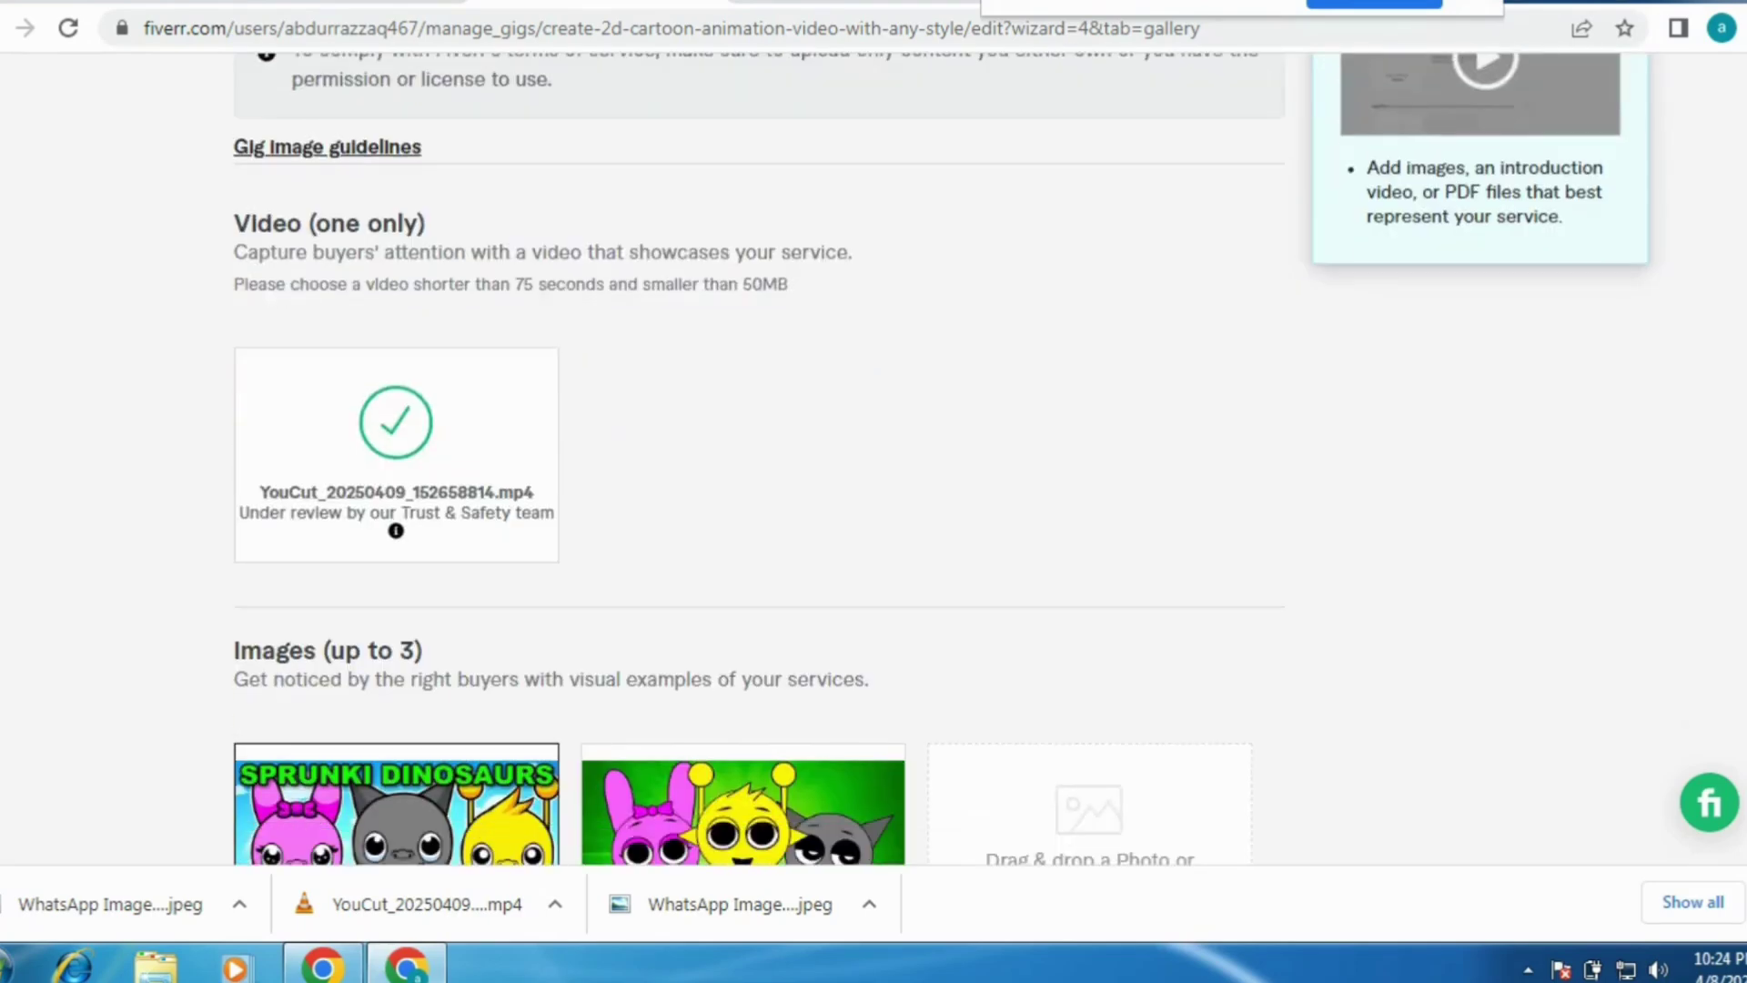
pyautogui.scroll(-8, 760, 459)
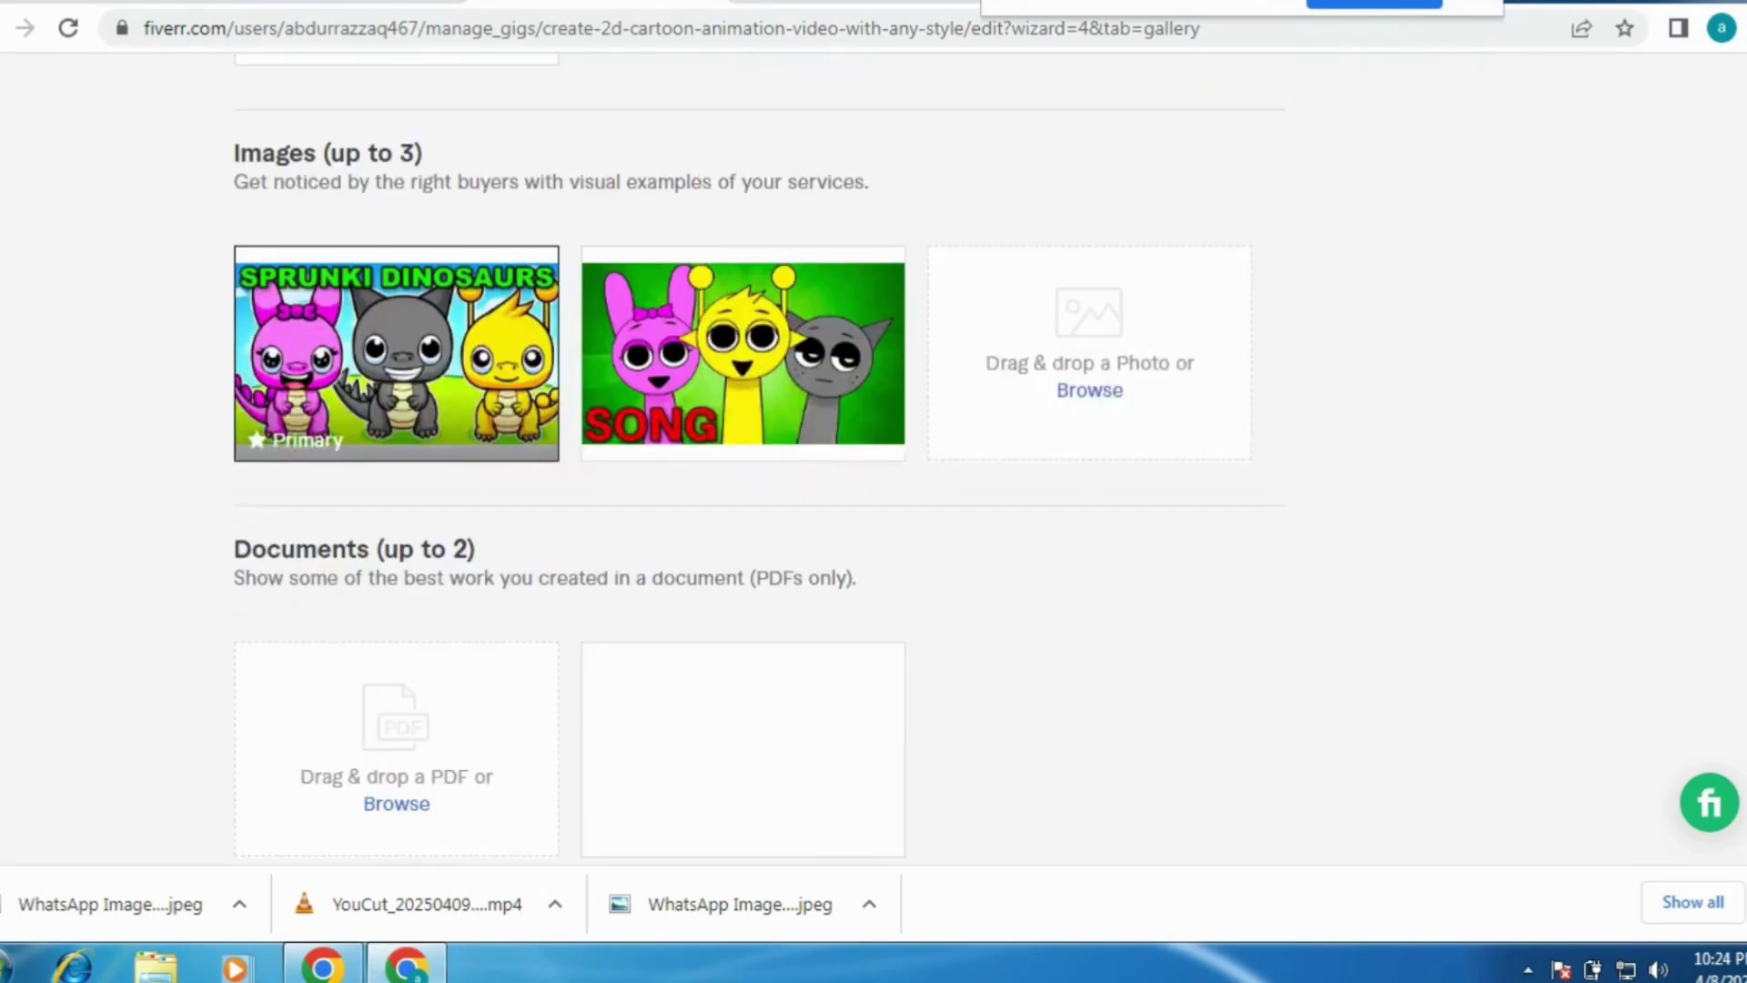
pyautogui.scroll(2, 319, 559)
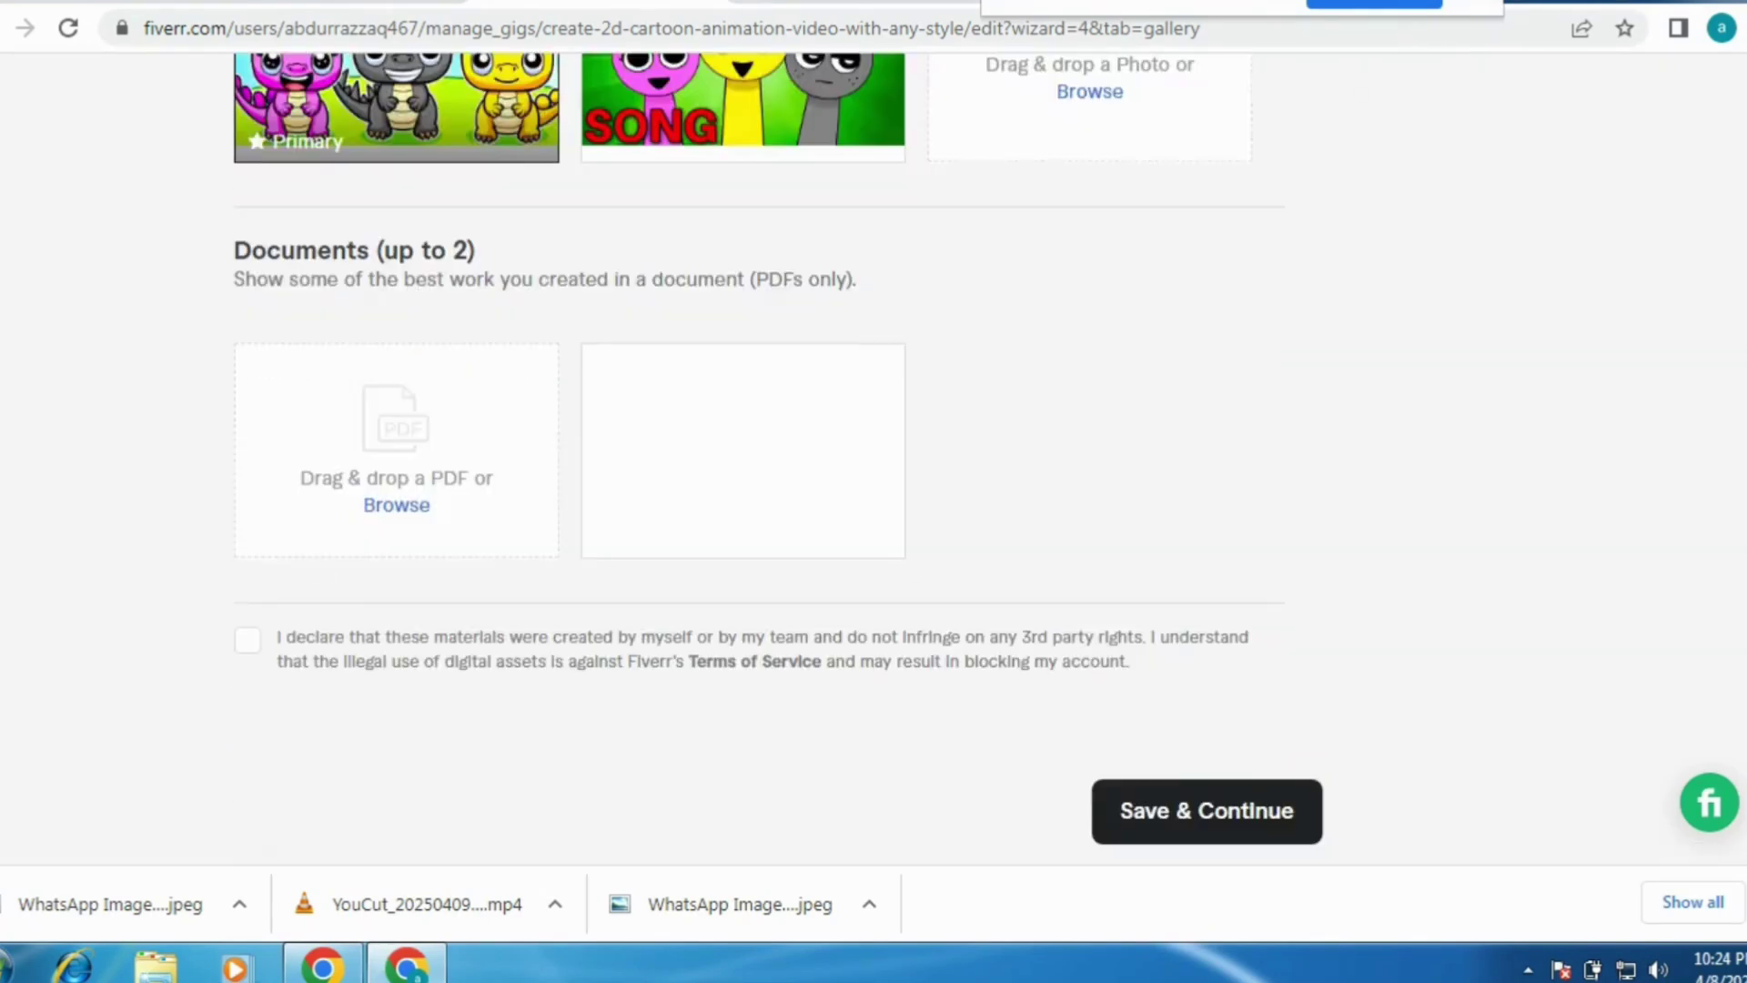
pyautogui.scroll(-2, 778, 448)
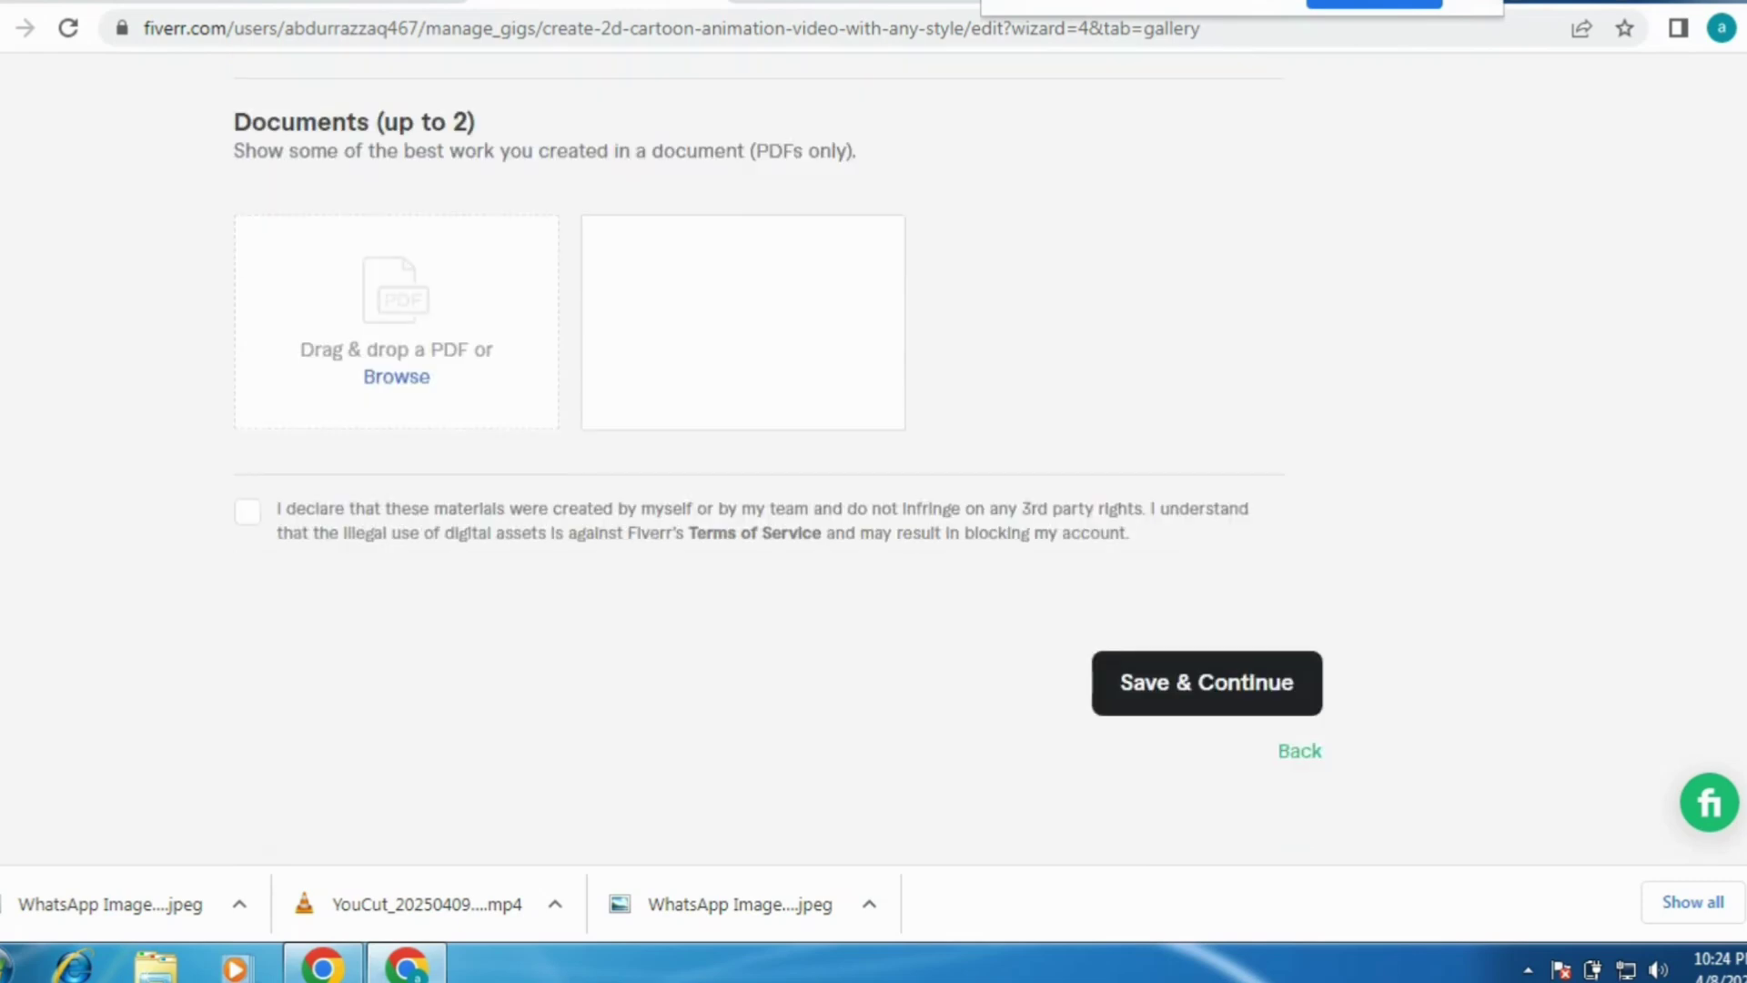
pyautogui.scroll(-1, 989, 465)
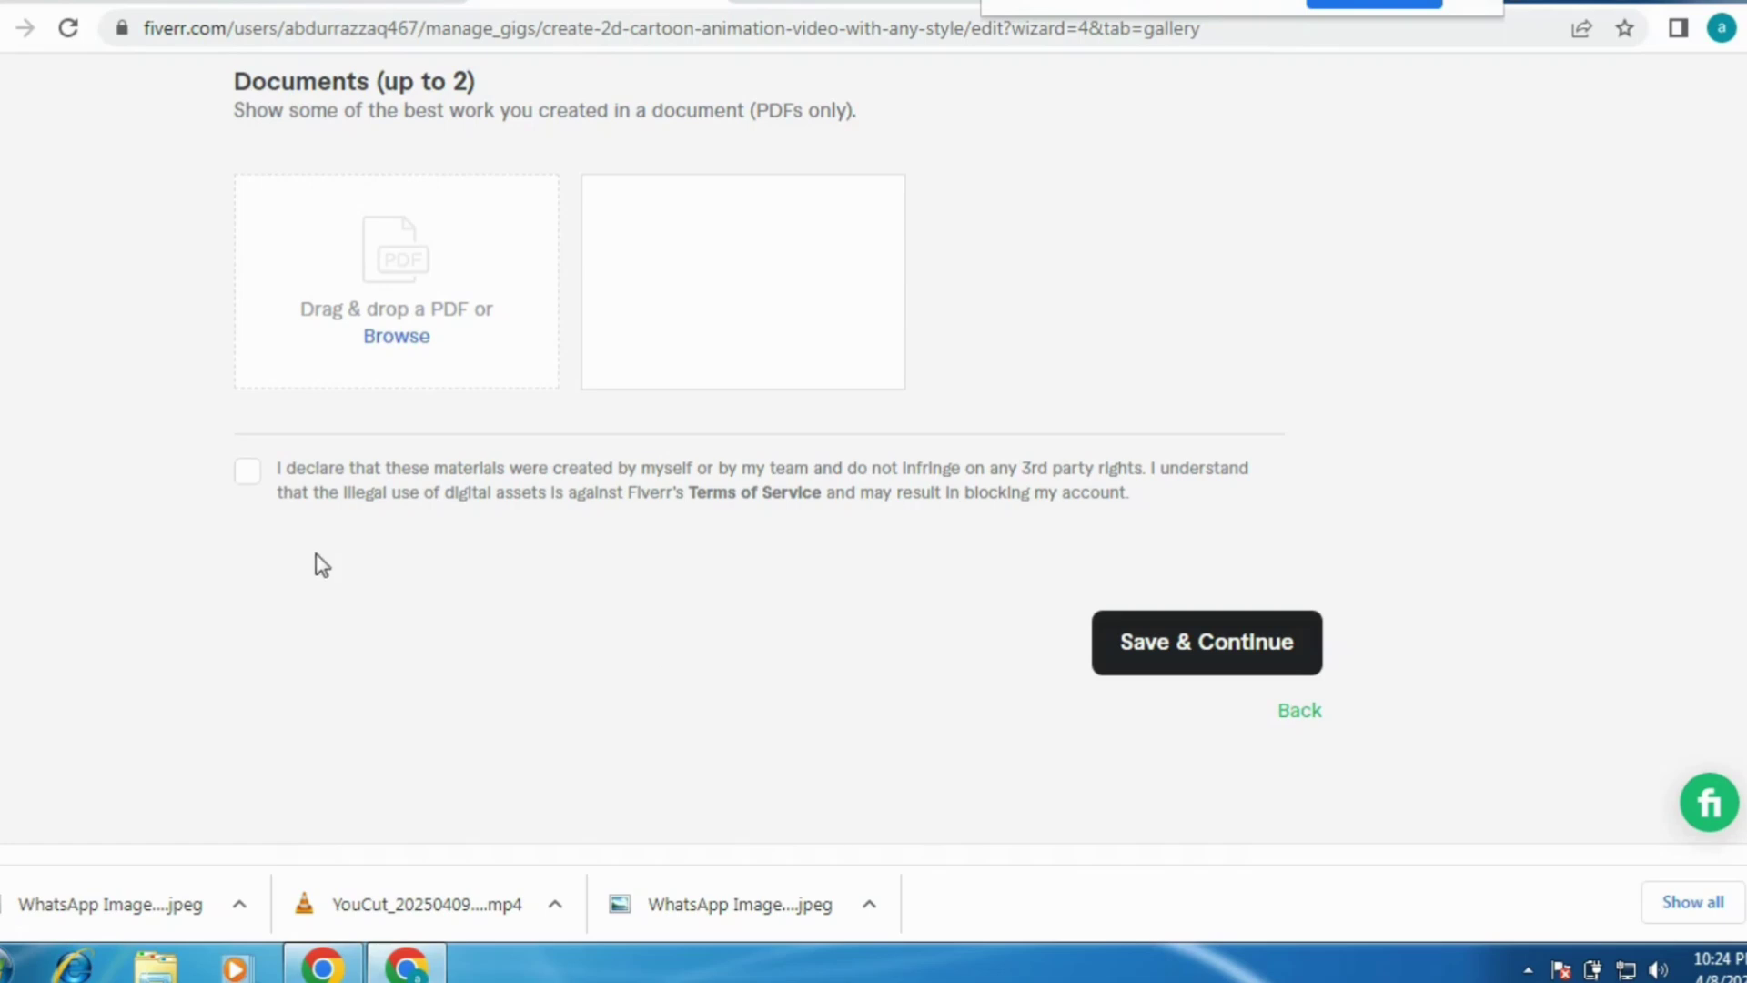
pyautogui.click(254, 482)
pyautogui.click(1254, 643)
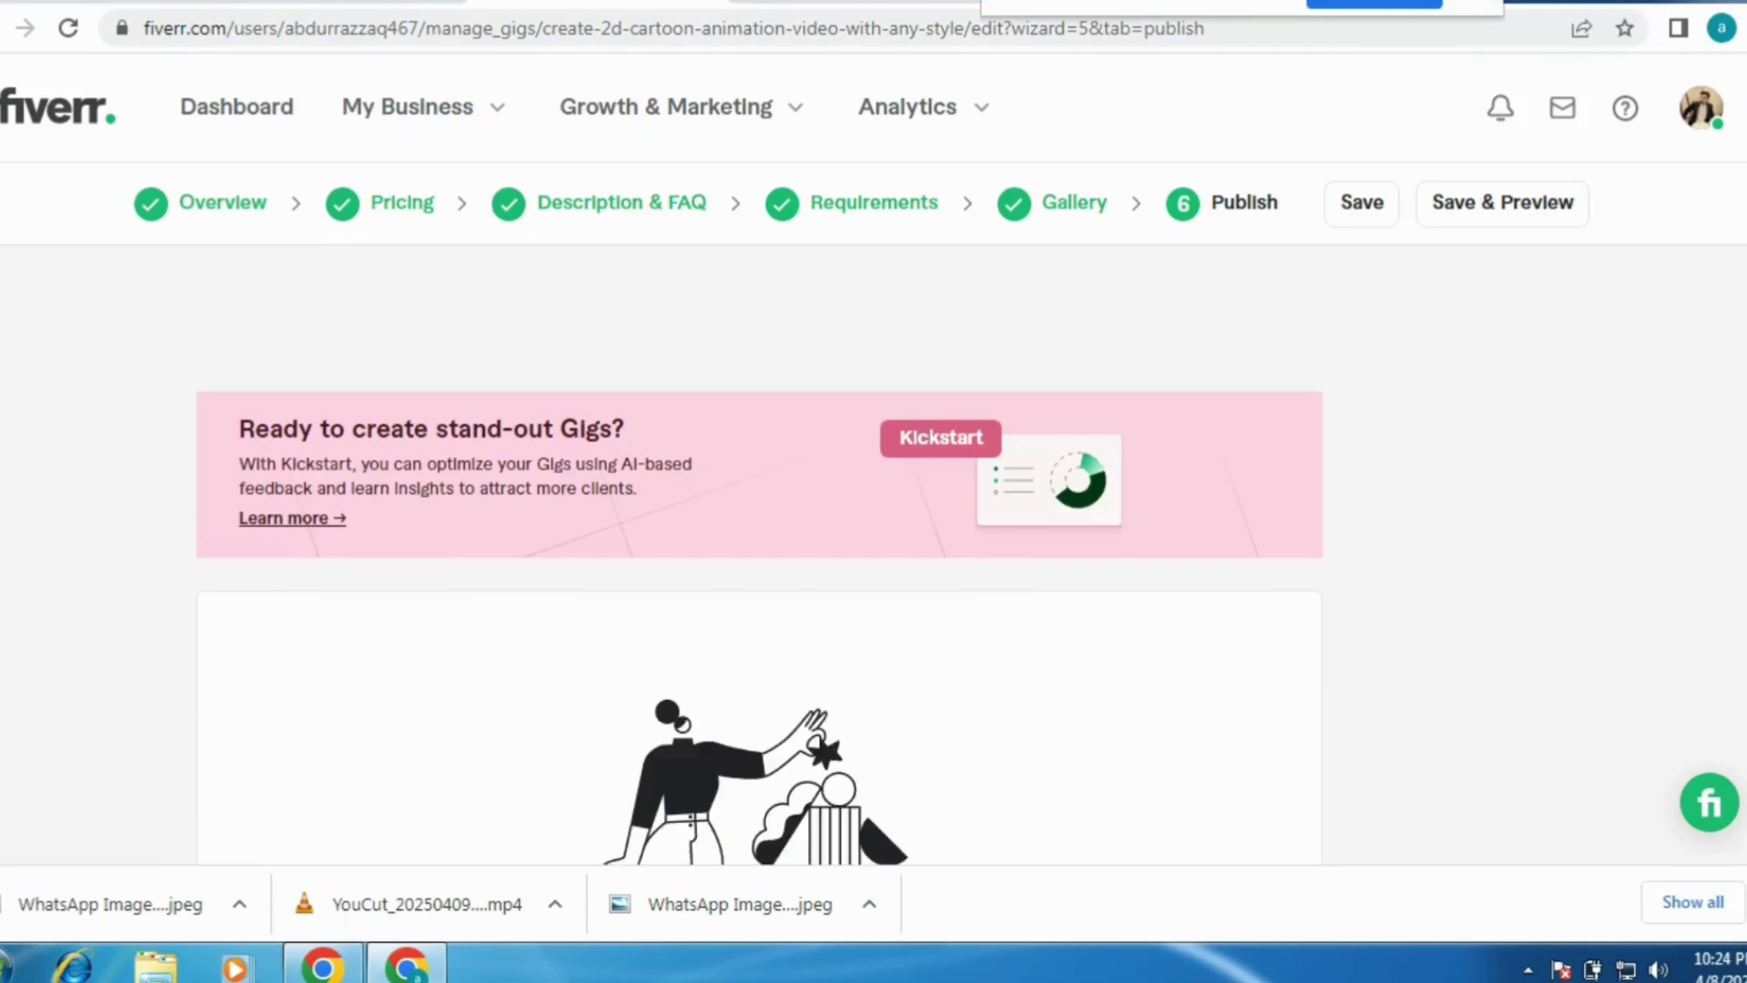
# Publish the finished 2D cartoon animation gig.
pyautogui.scroll(-6, 874, 455)
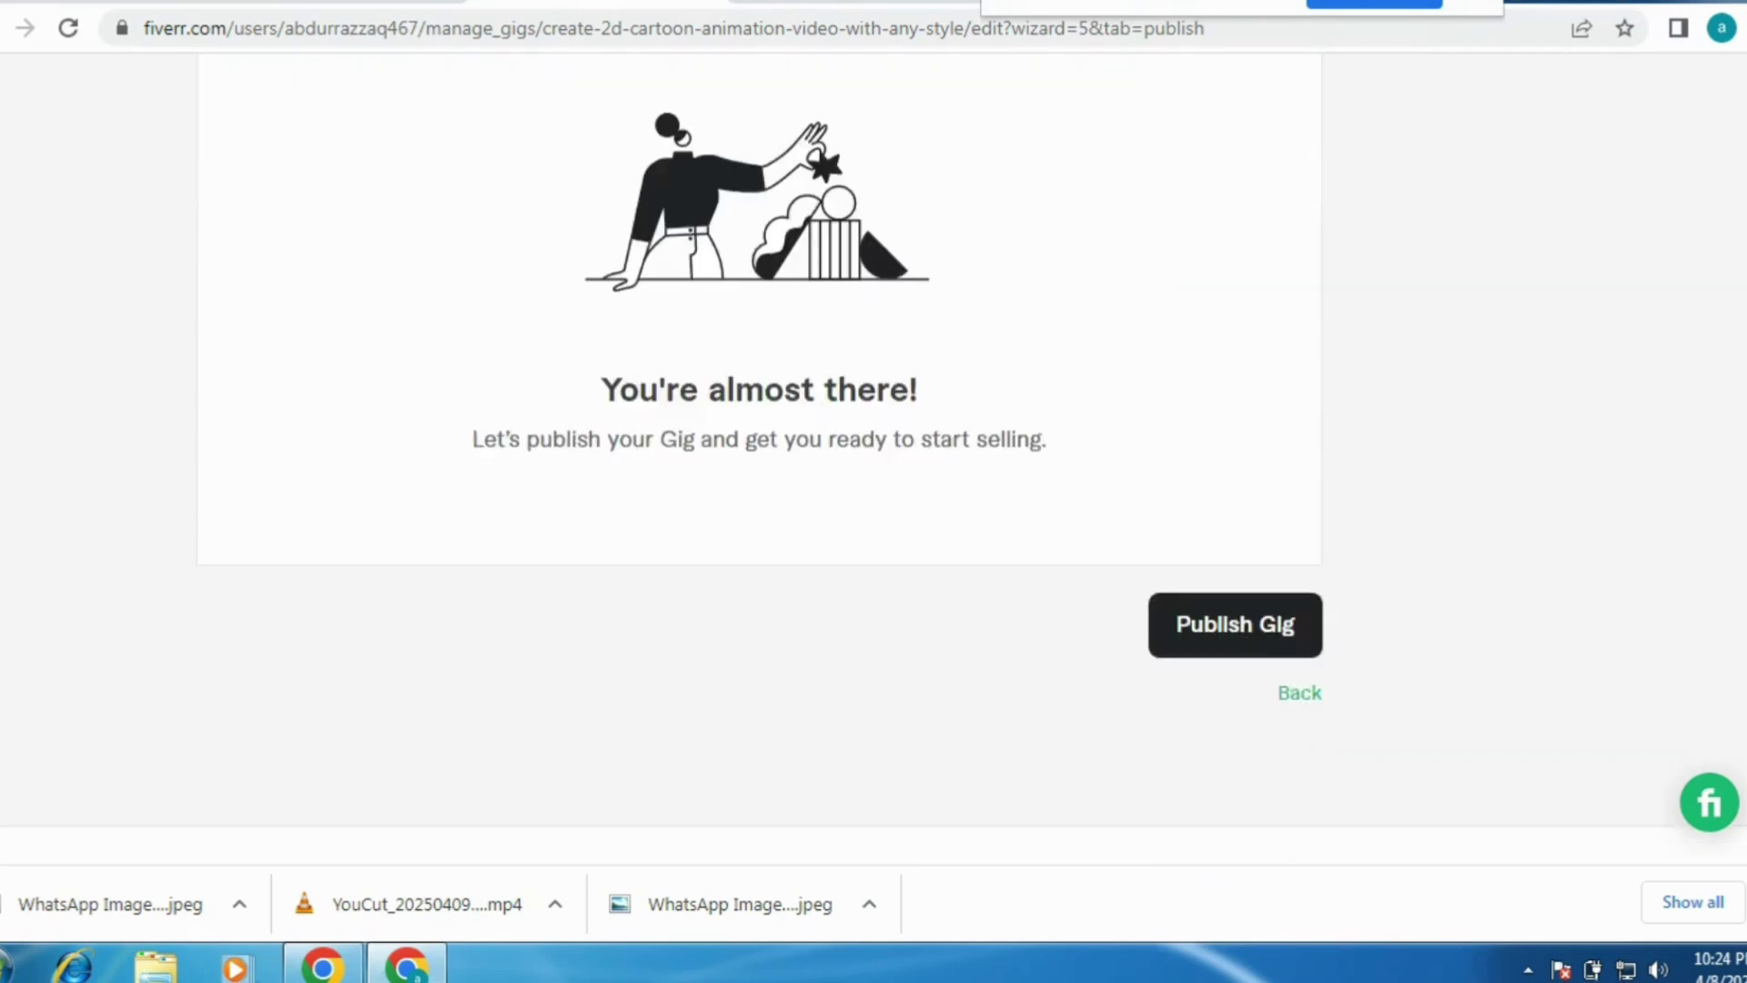
pyautogui.scroll(-1, 874, 455)
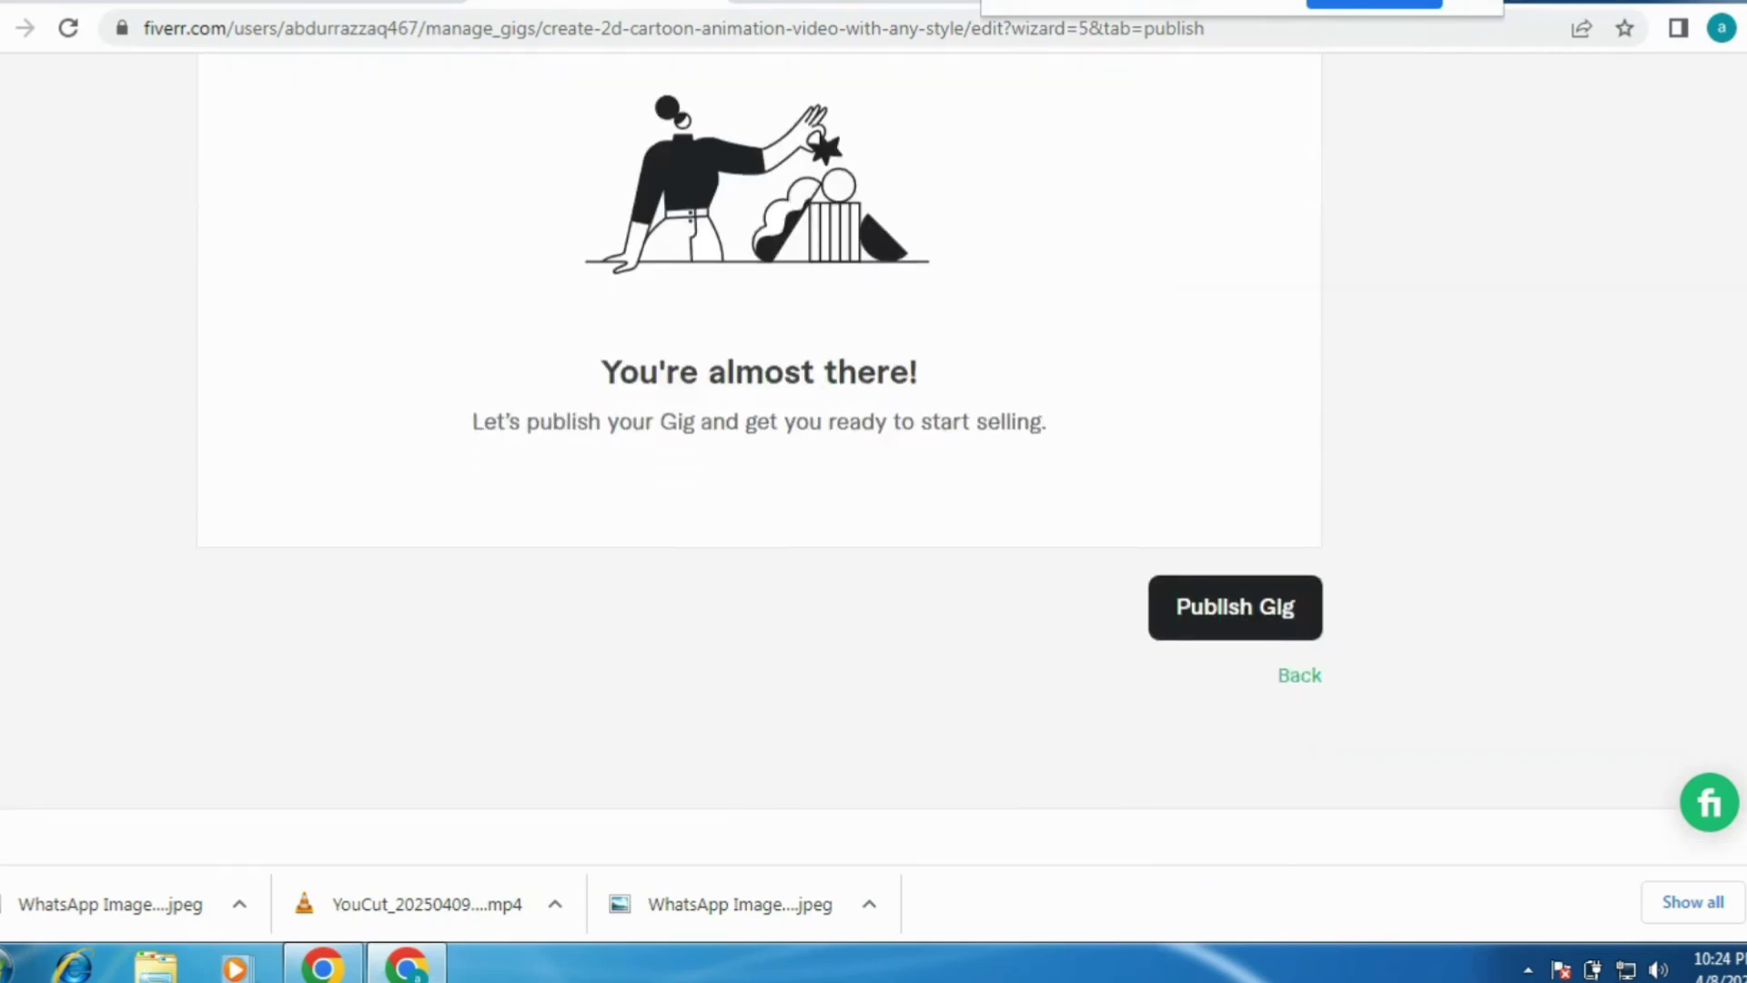
pyautogui.scroll(-1, 874, 455)
pyautogui.click(1231, 517)
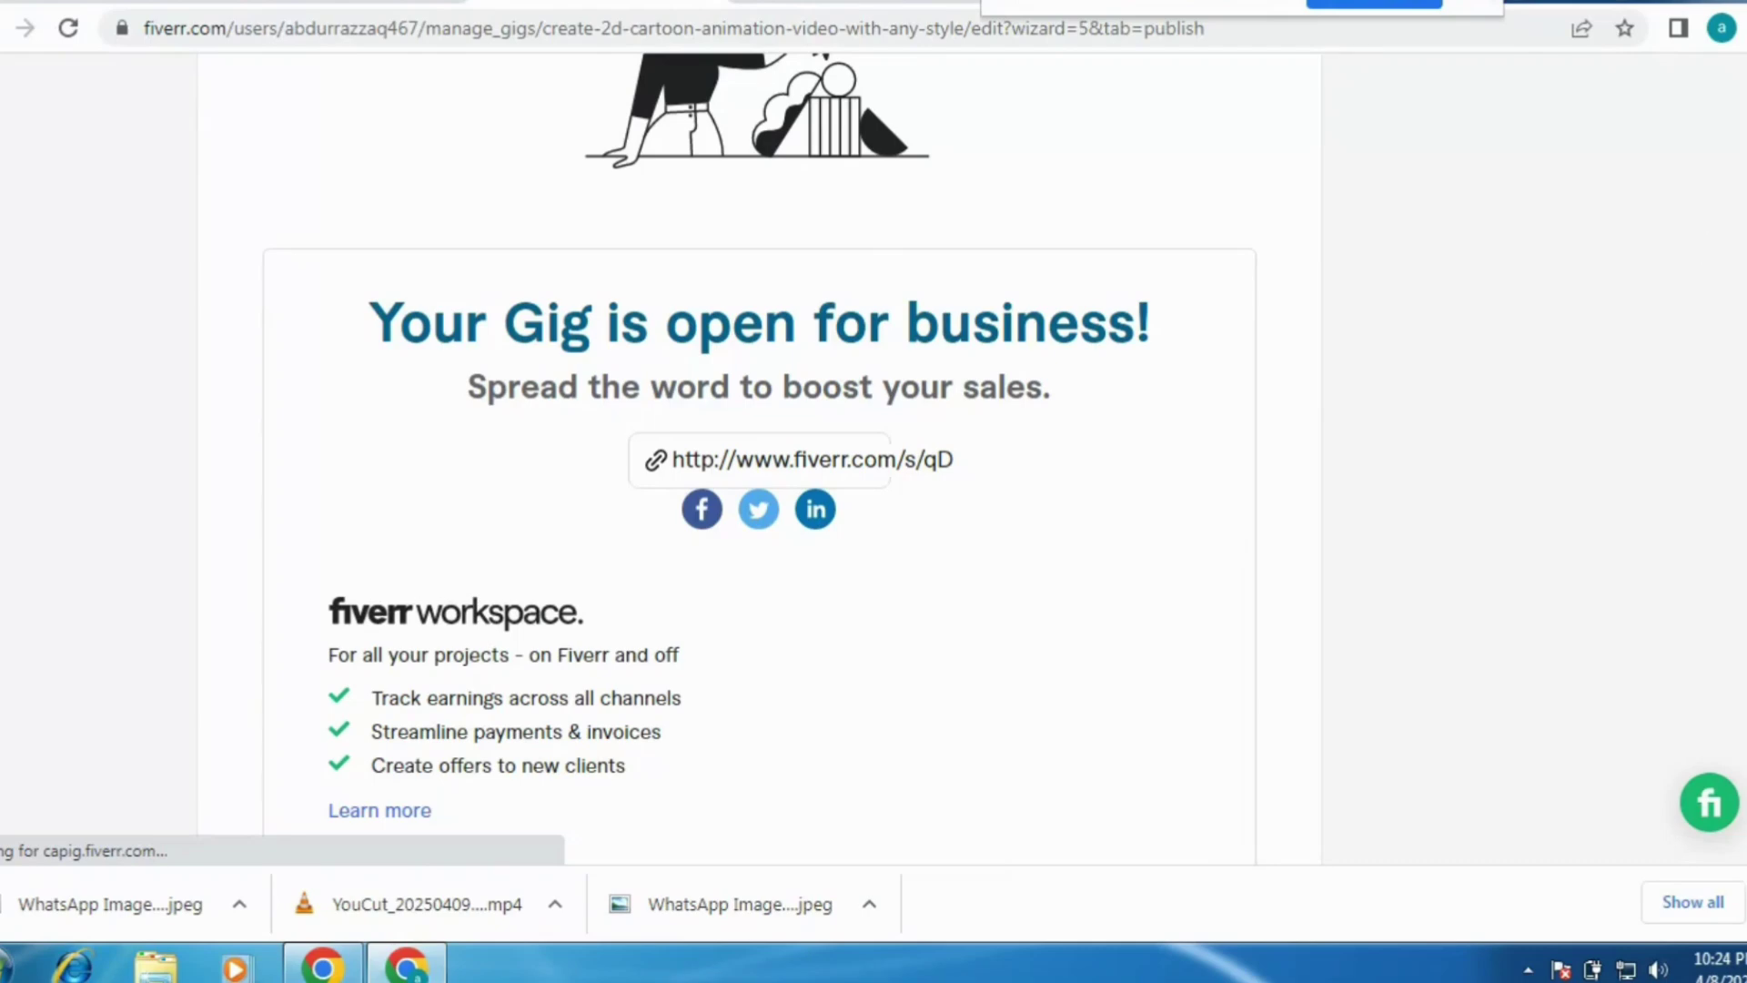
pyautogui.scroll(-3, 760, 455)
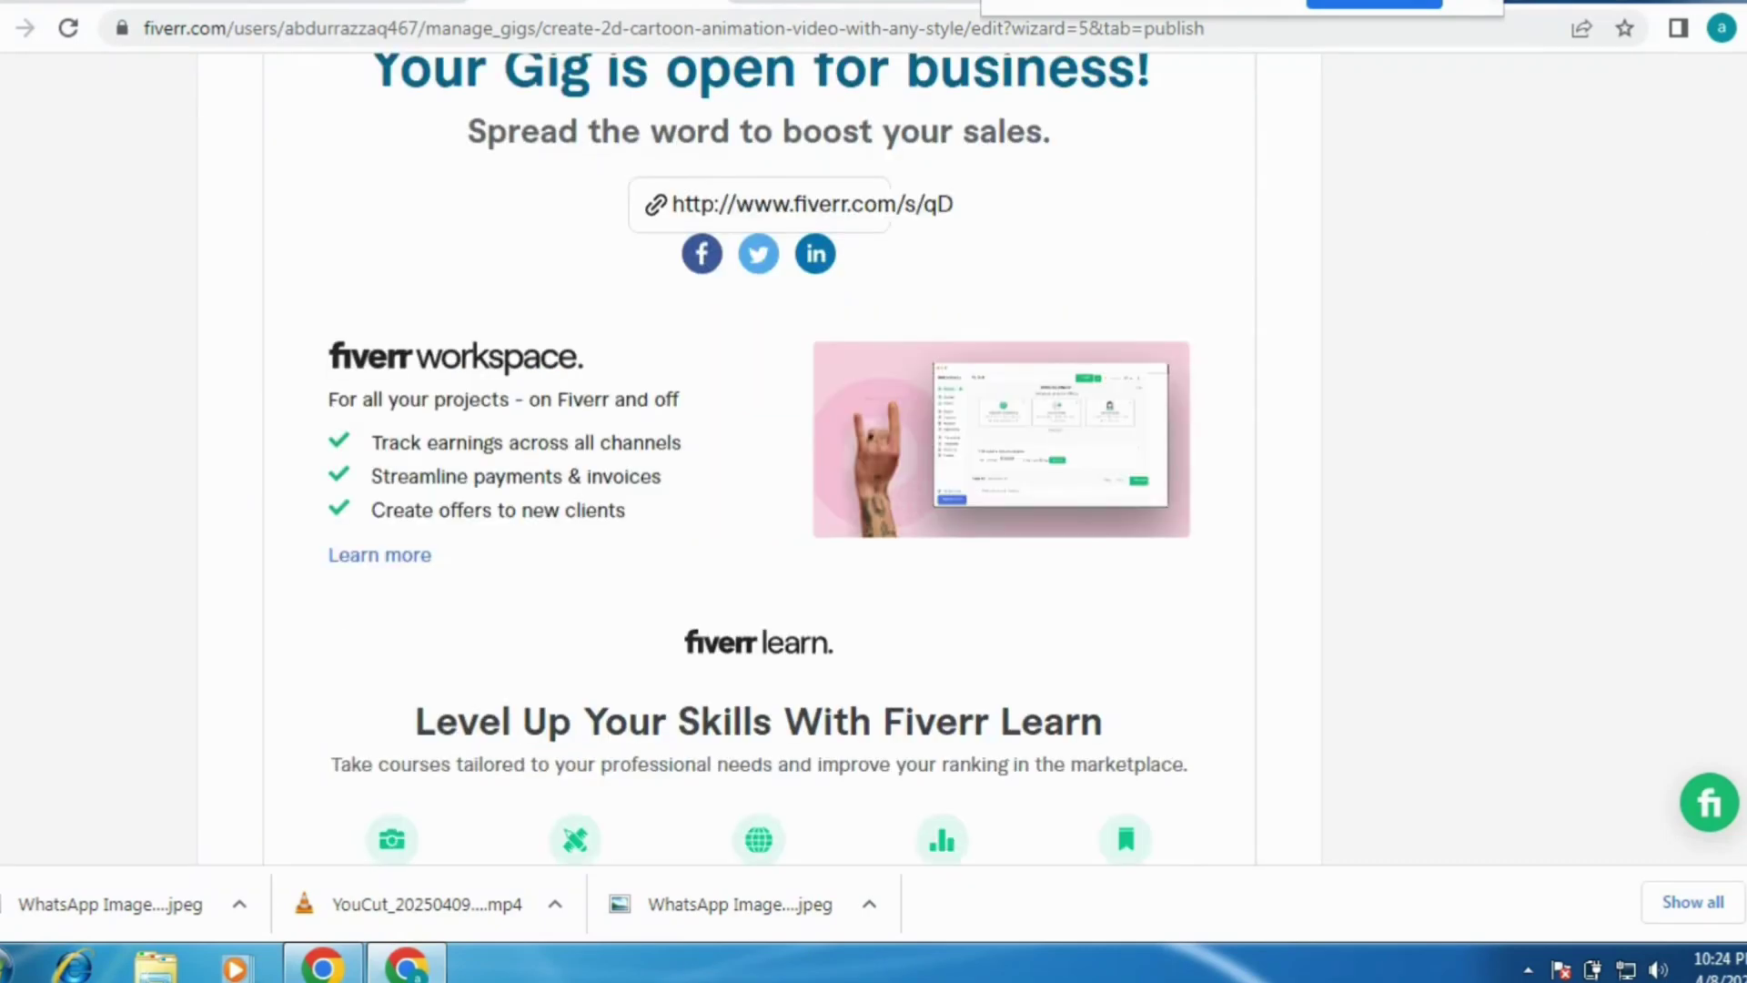